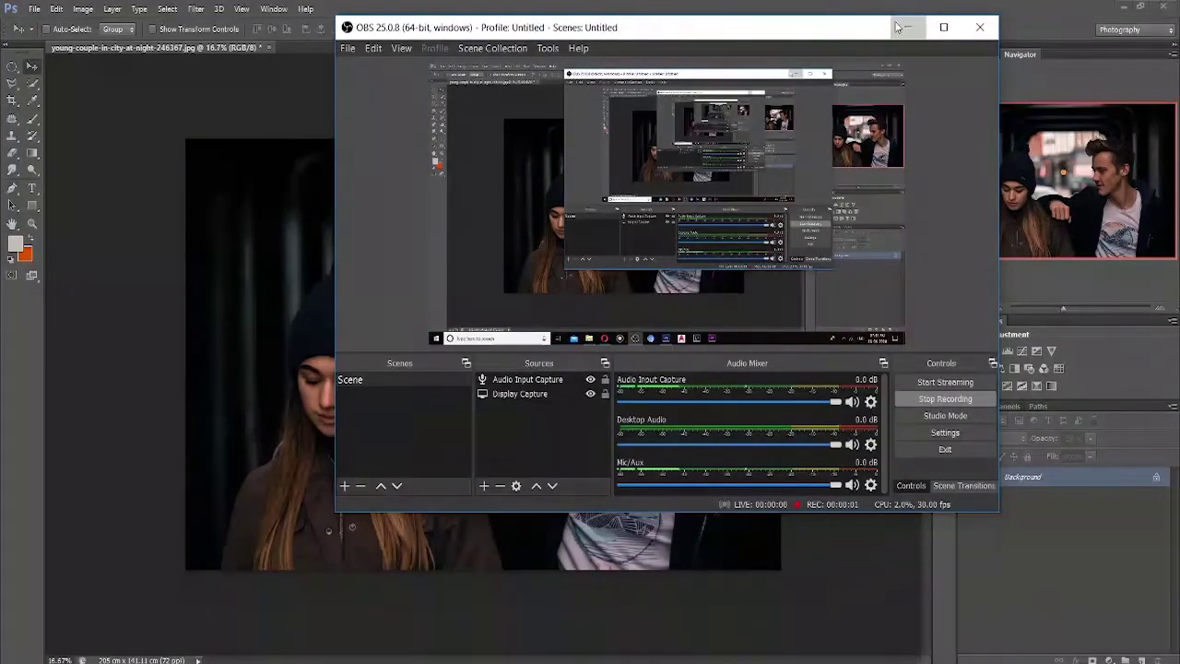
# Minimize the OBS Studio window to reveal the couple photo in Photoshop
pyautogui.click(907, 27)
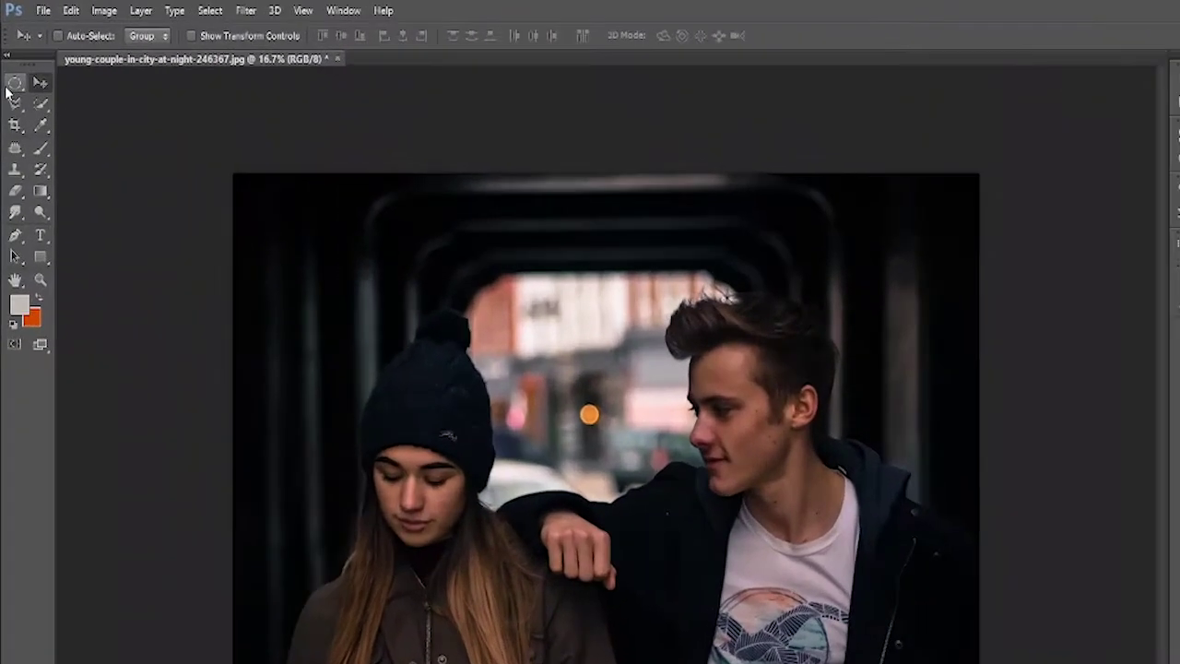
pyautogui.click(12, 66)
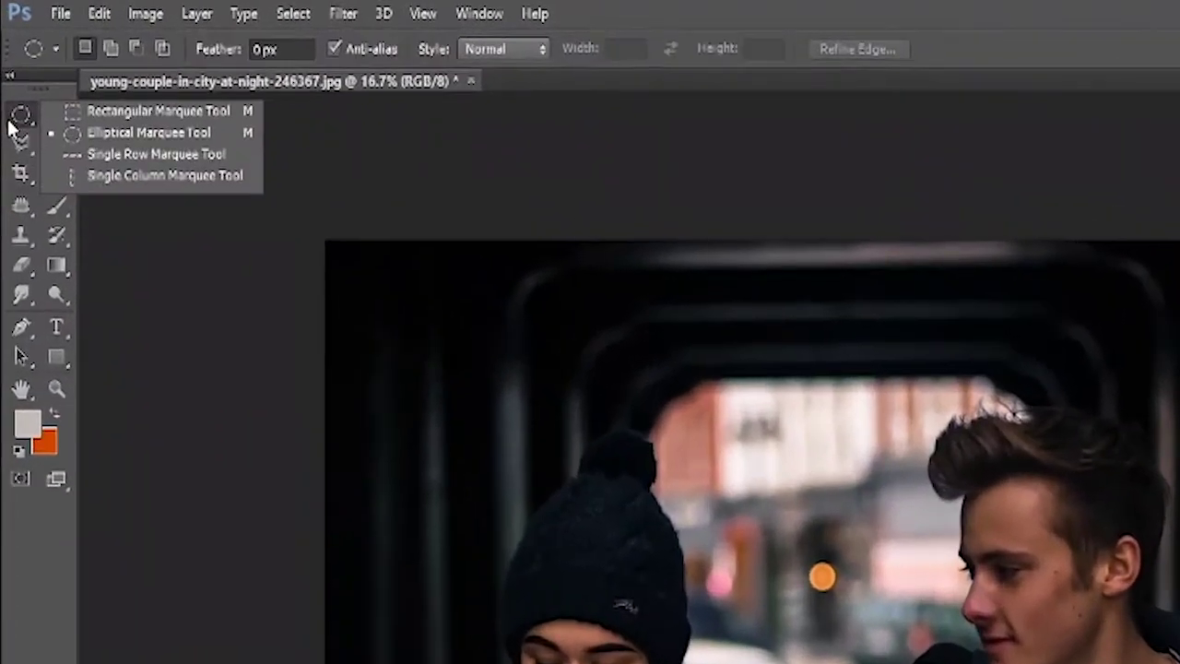
pyautogui.click(167, 166)
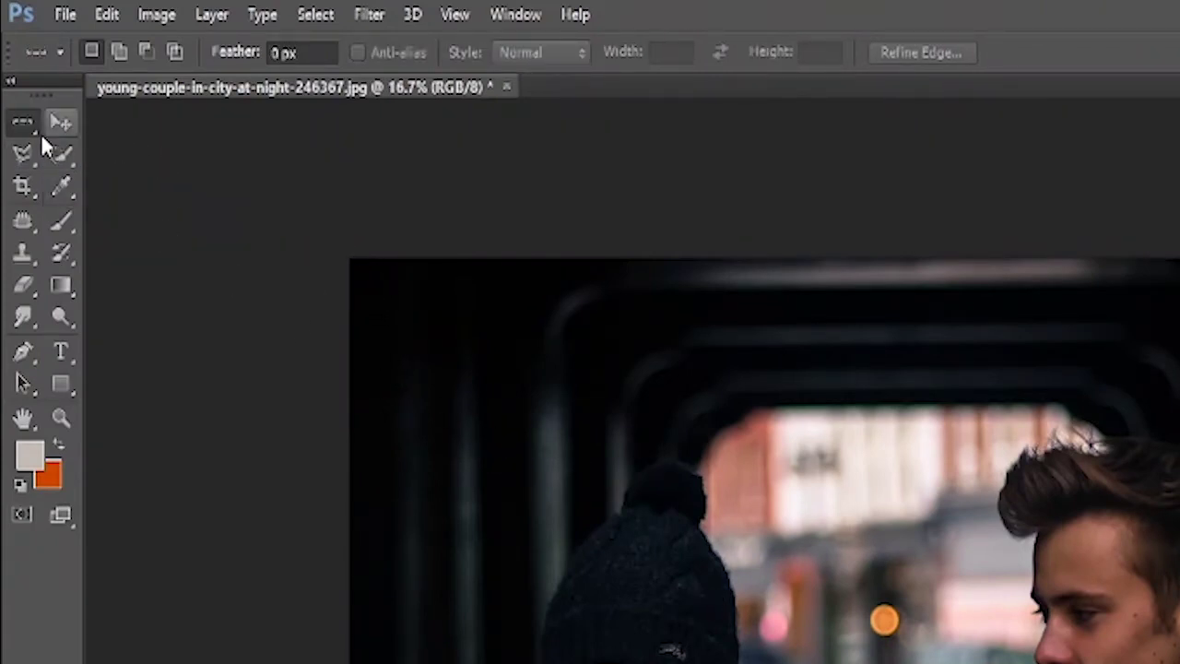
pyautogui.click(14, 133)
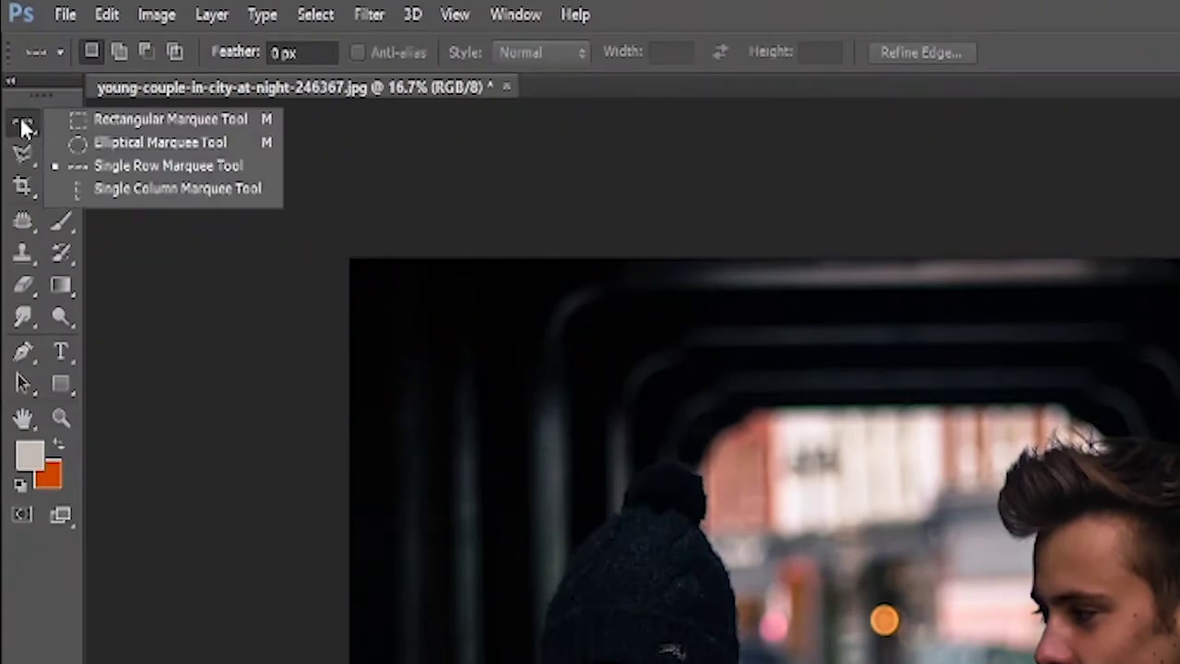
pyautogui.click(108, 170)
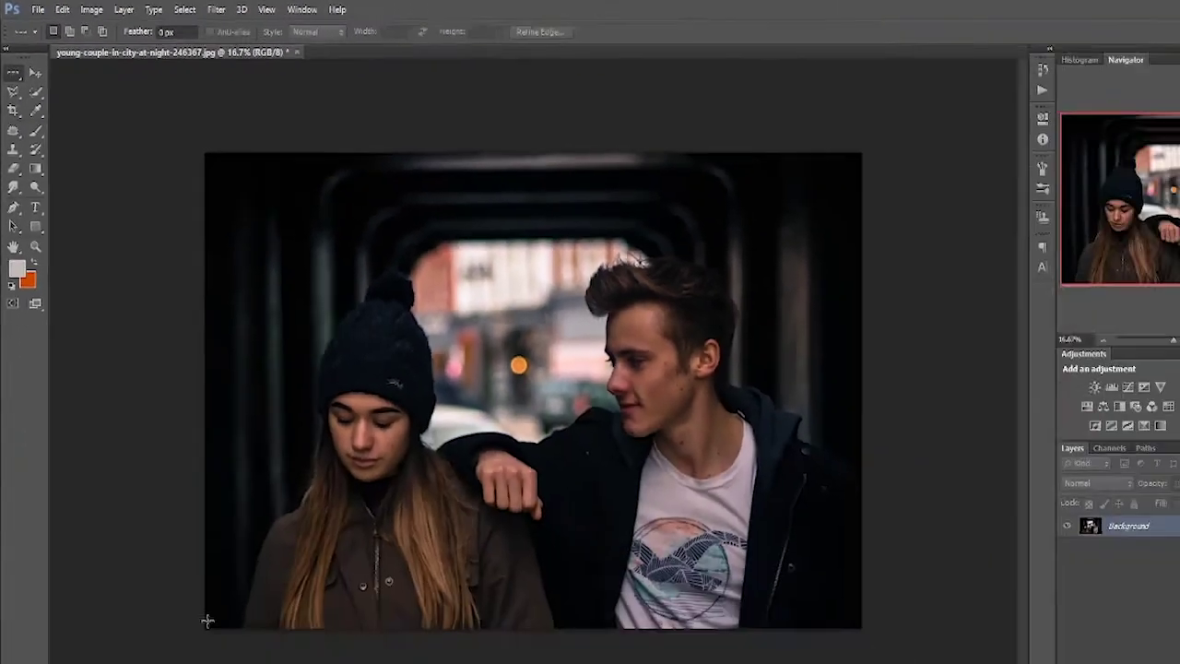
pyautogui.click(296, 572)
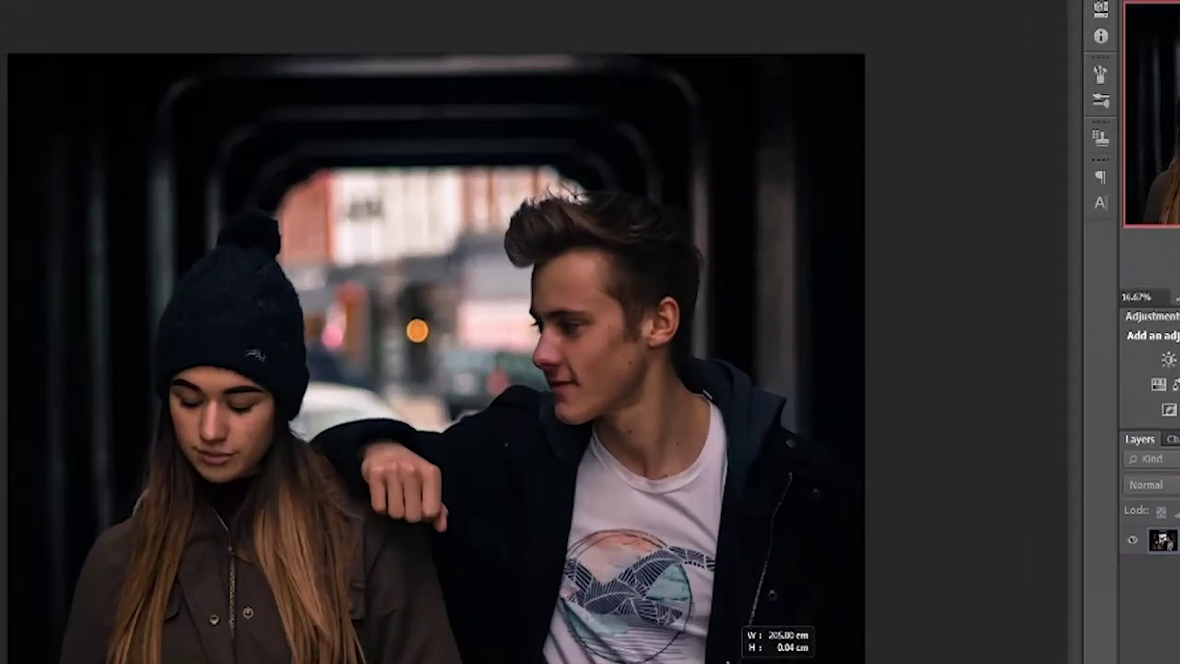
pyautogui.moveTo(297, 583); pyautogui.dragTo(710, 576)
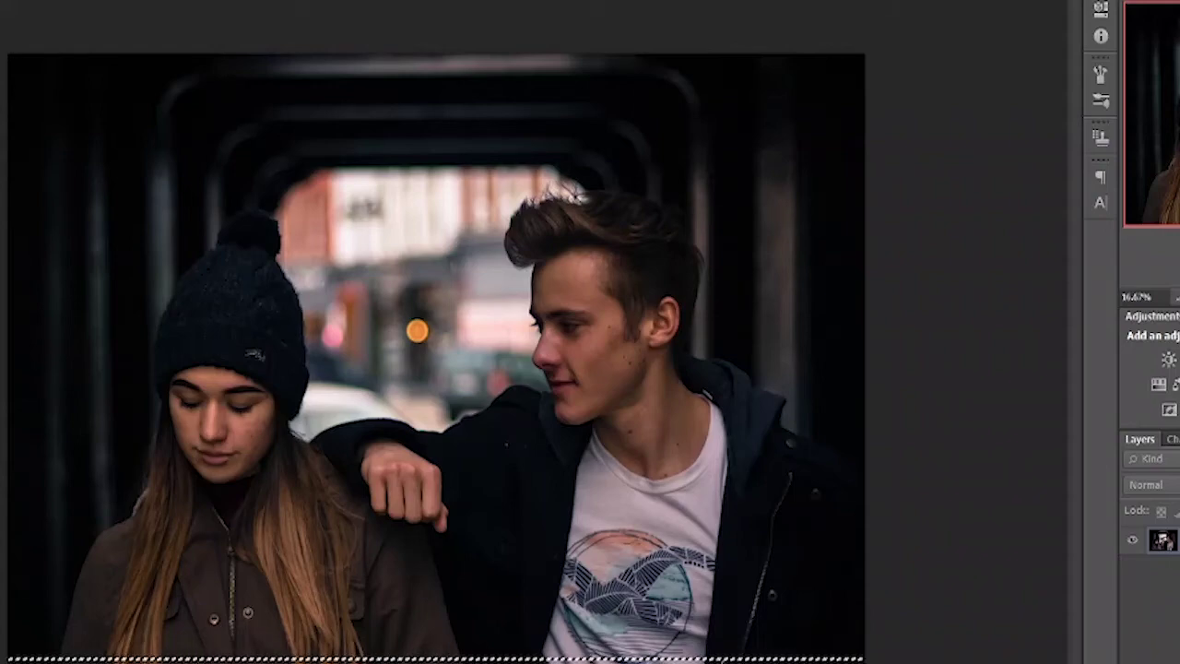
pyautogui.rightClick(723, 242)
pyautogui.click(811, 404)
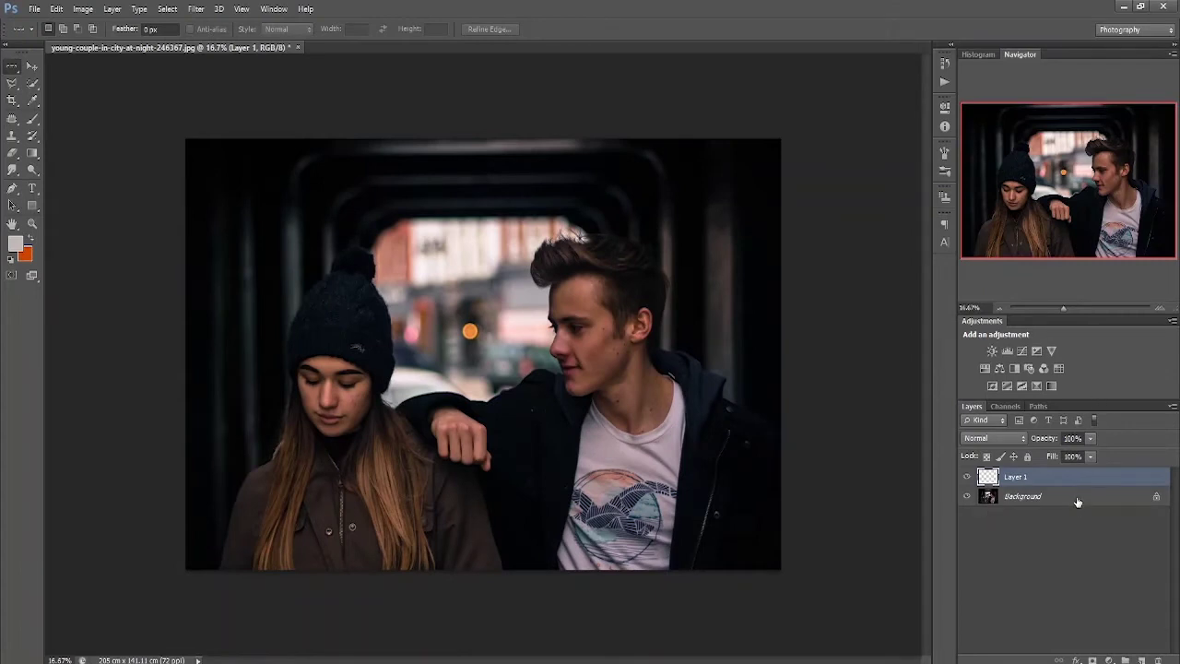
pyautogui.click(1079, 495)
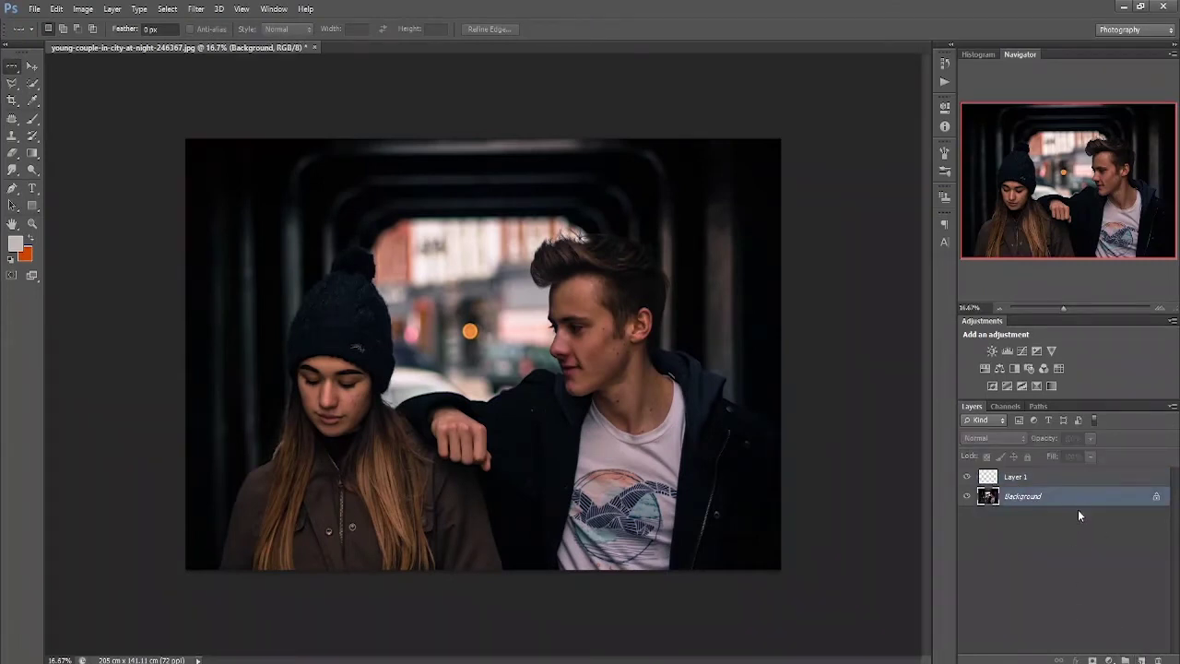
pyautogui.click(1086, 477)
pyautogui.press('Delete')
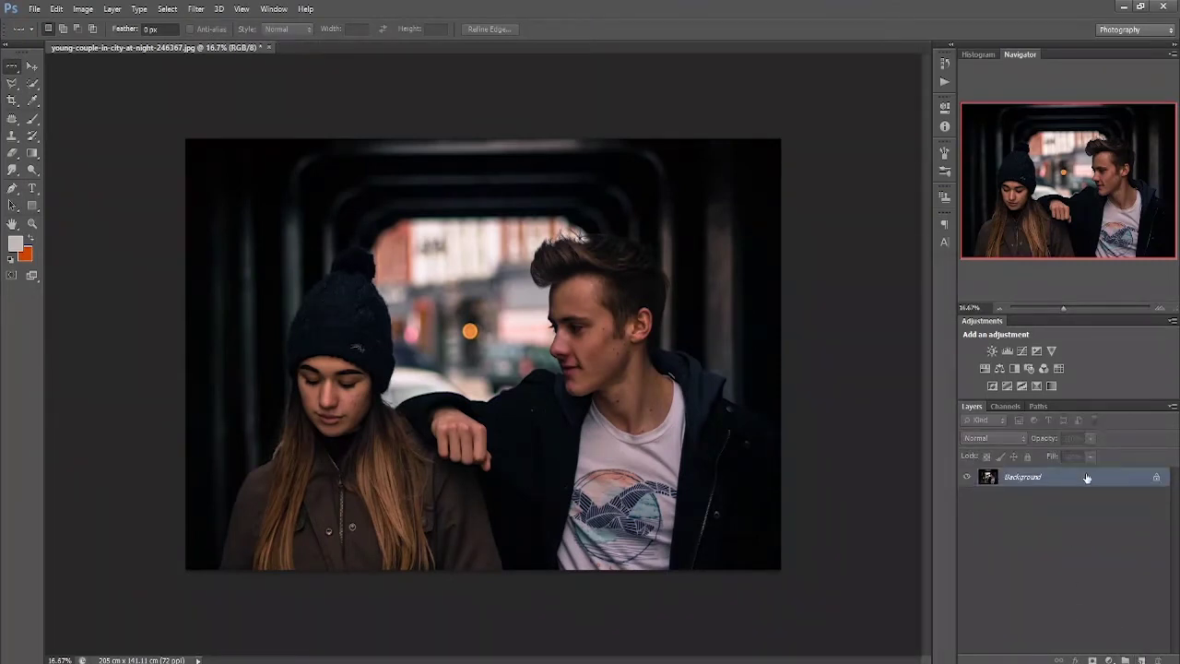
pyautogui.rightClick(18, 67)
pyautogui.click(35, 70)
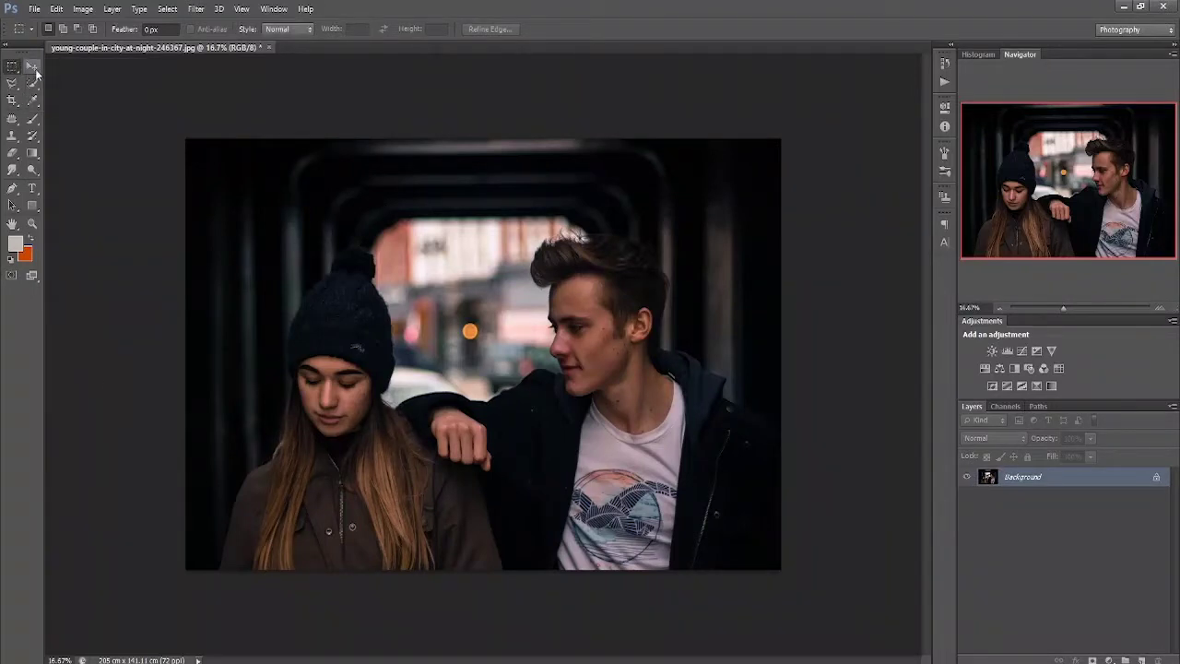
# Try duplicating Background by dragging it onto the New Layer icon, then delete the copy
pyautogui.click(30, 71)
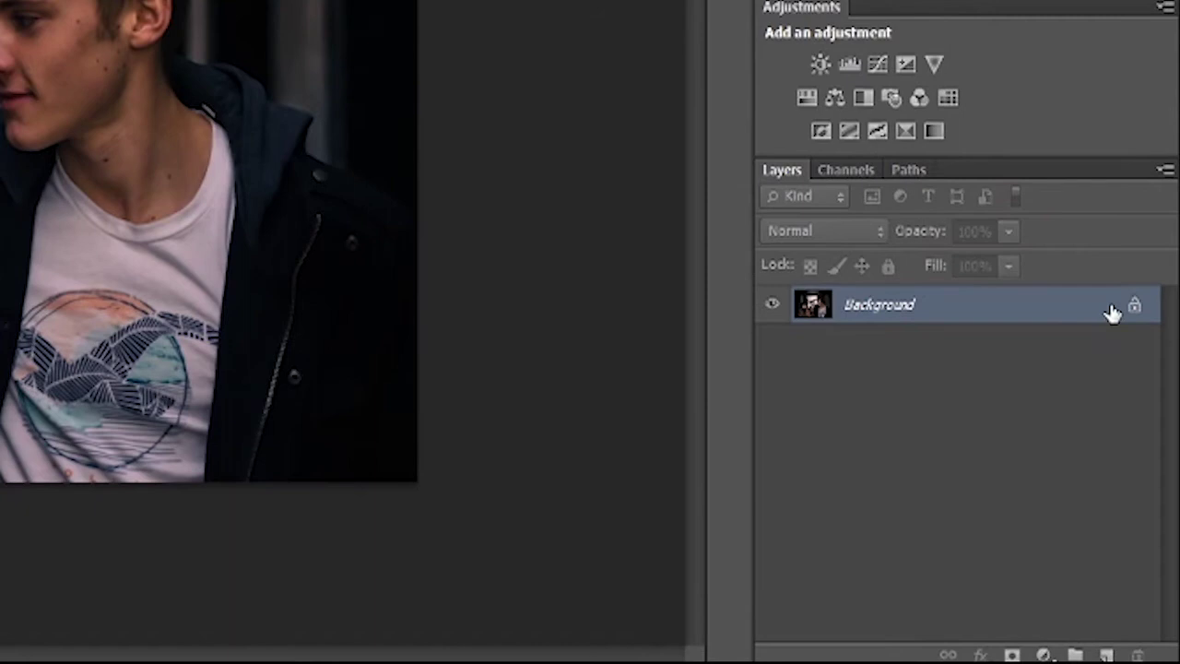
pyautogui.moveTo(1113, 314); pyautogui.dragTo(1115, 652)
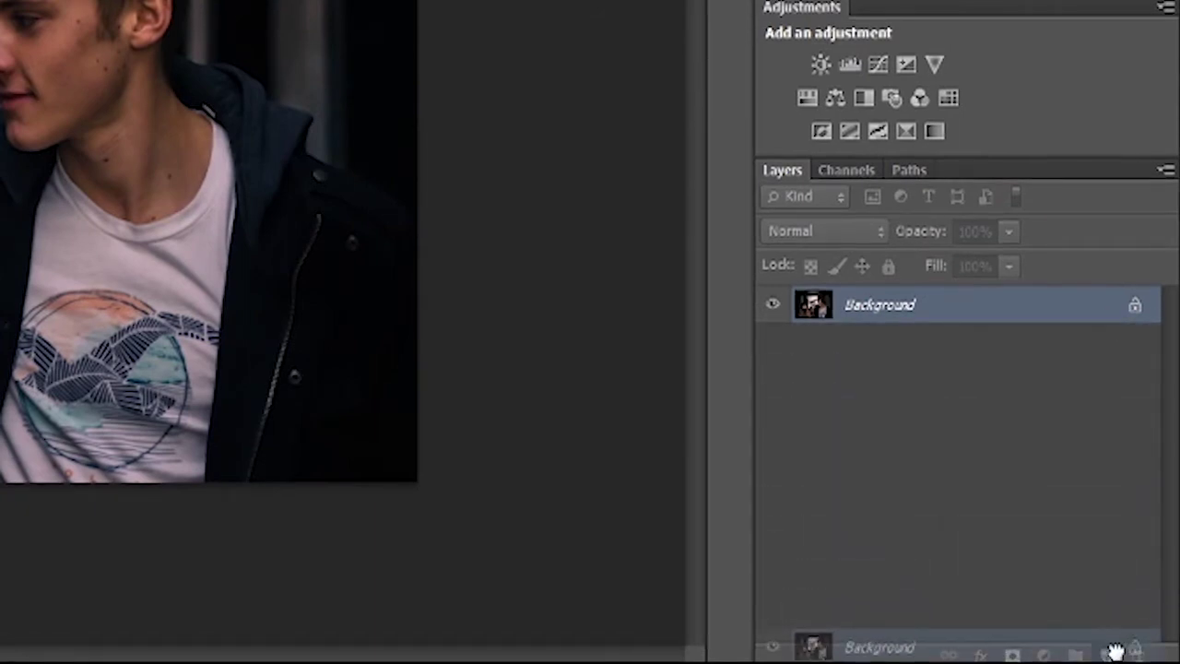
pyautogui.moveTo(1113, 653); pyautogui.dragTo(1113, 299)
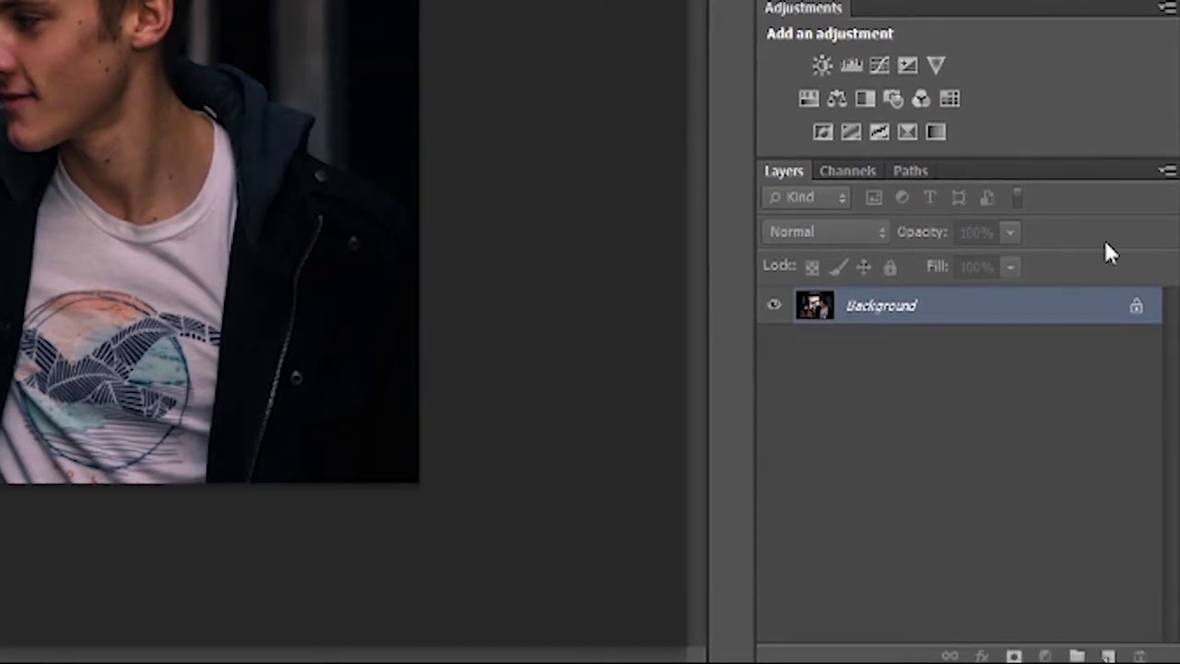
pyautogui.moveTo(1107, 309); pyautogui.dragTo(1116, 655)
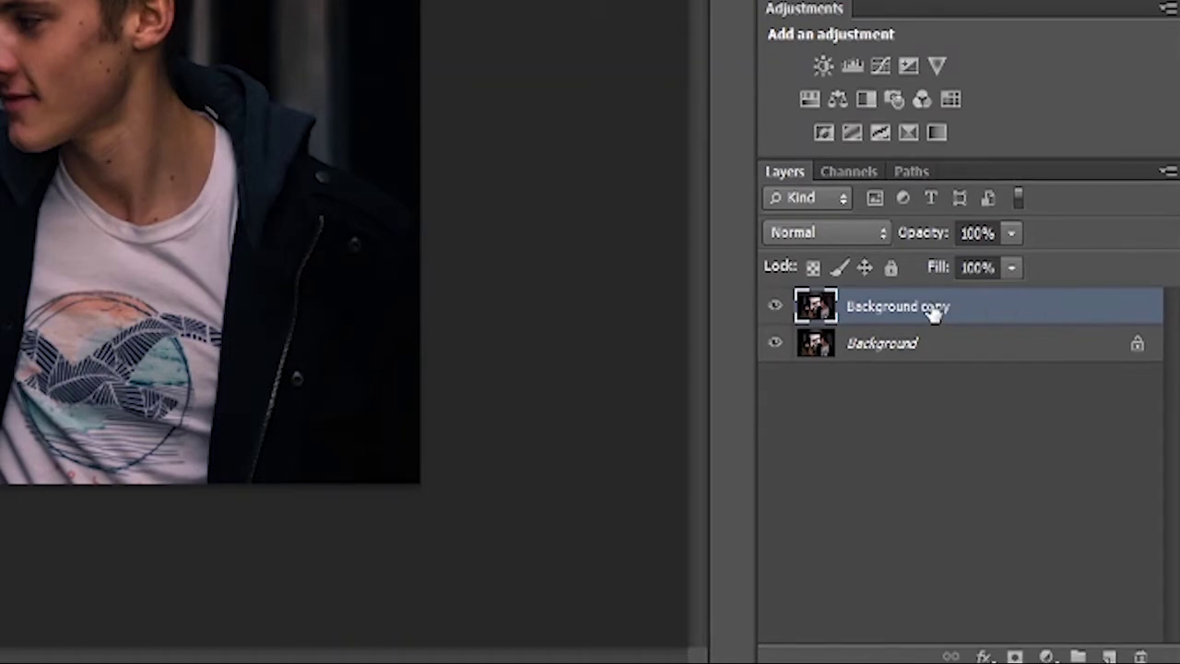
pyautogui.press('Delete')
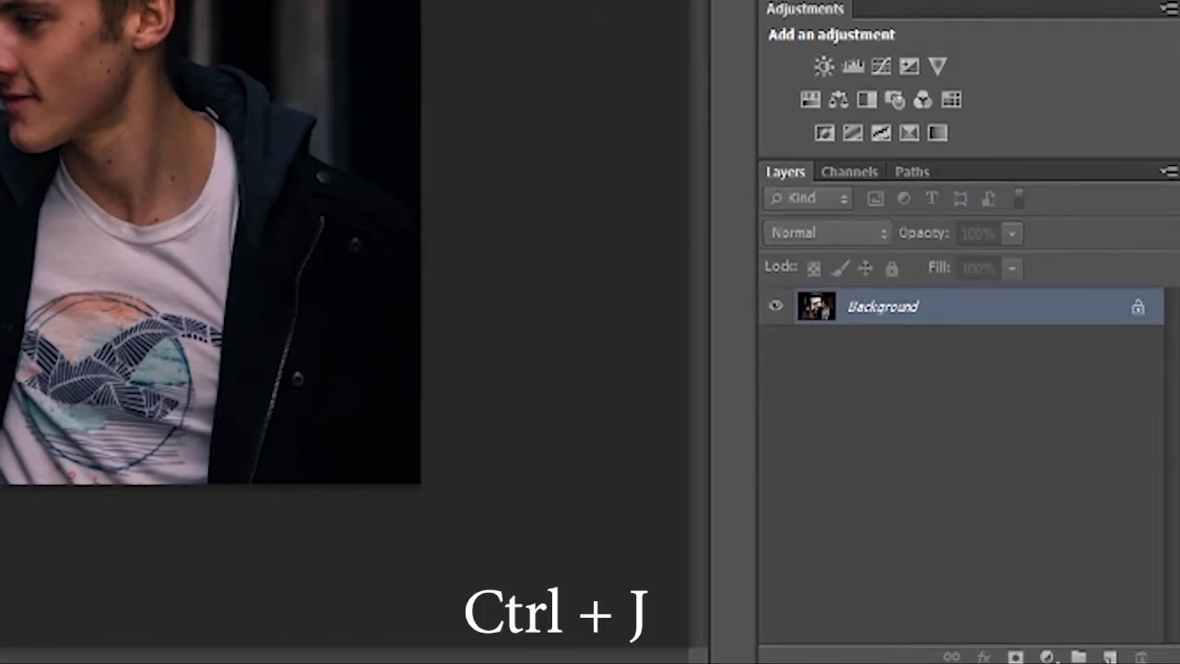
# Duplicate Background as Layer 1 with Ctrl+J and compare the two layers
pyautogui.hotkey('ctrl', 'j')
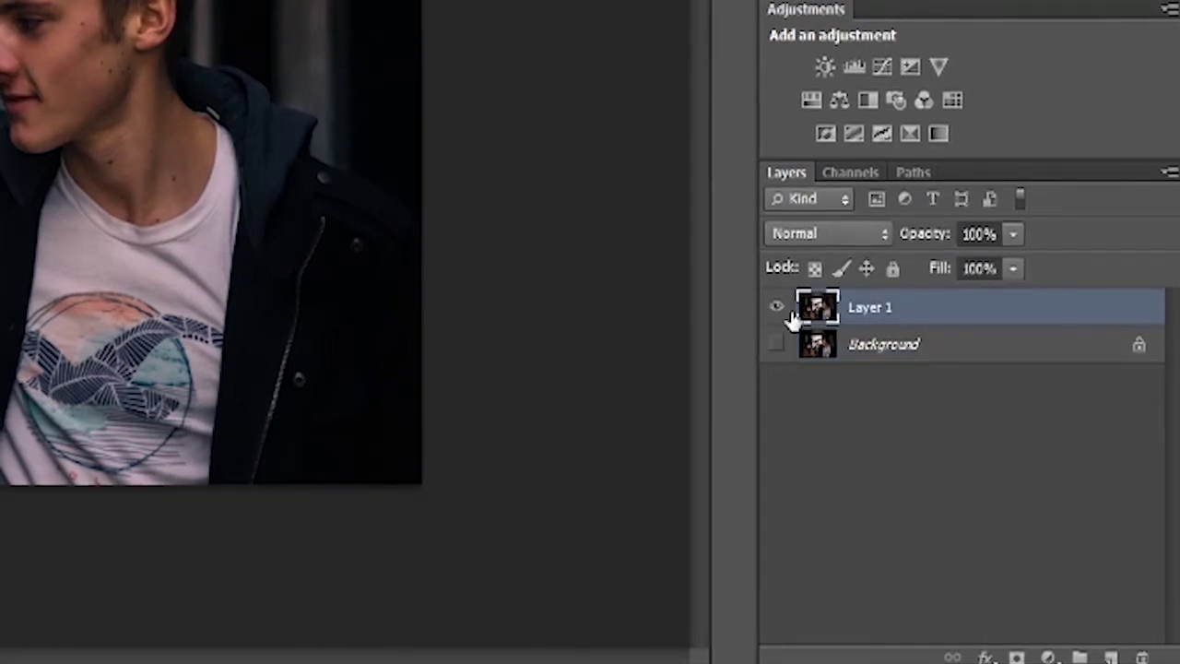
pyautogui.click(914, 344)
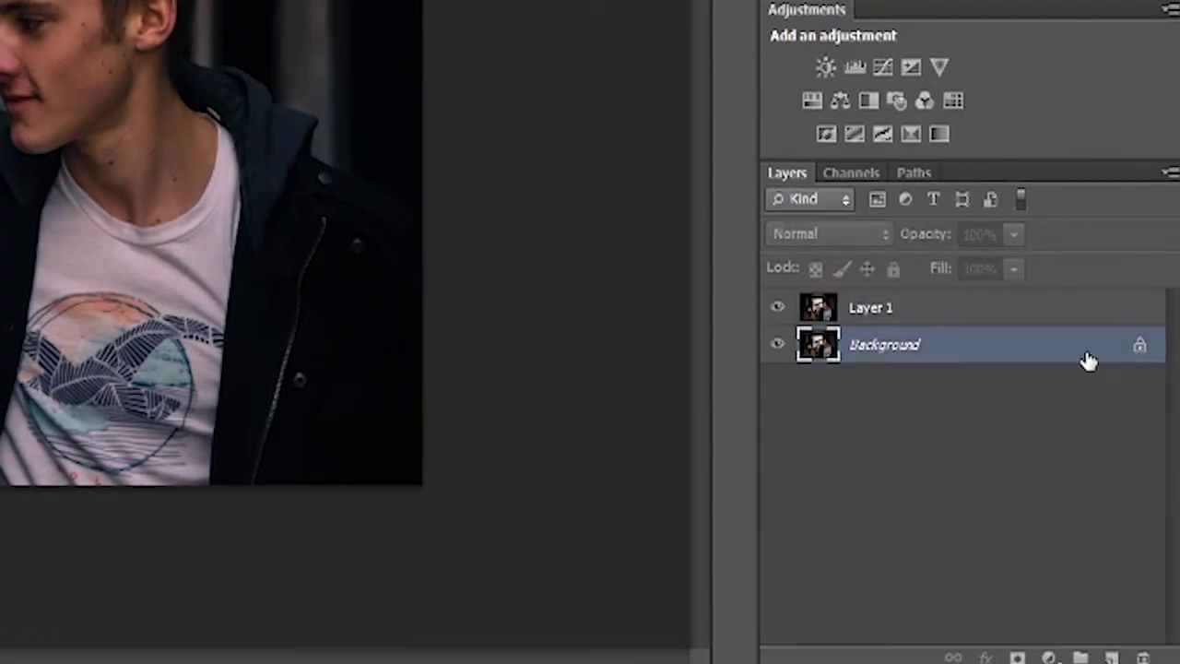
pyautogui.click(959, 309)
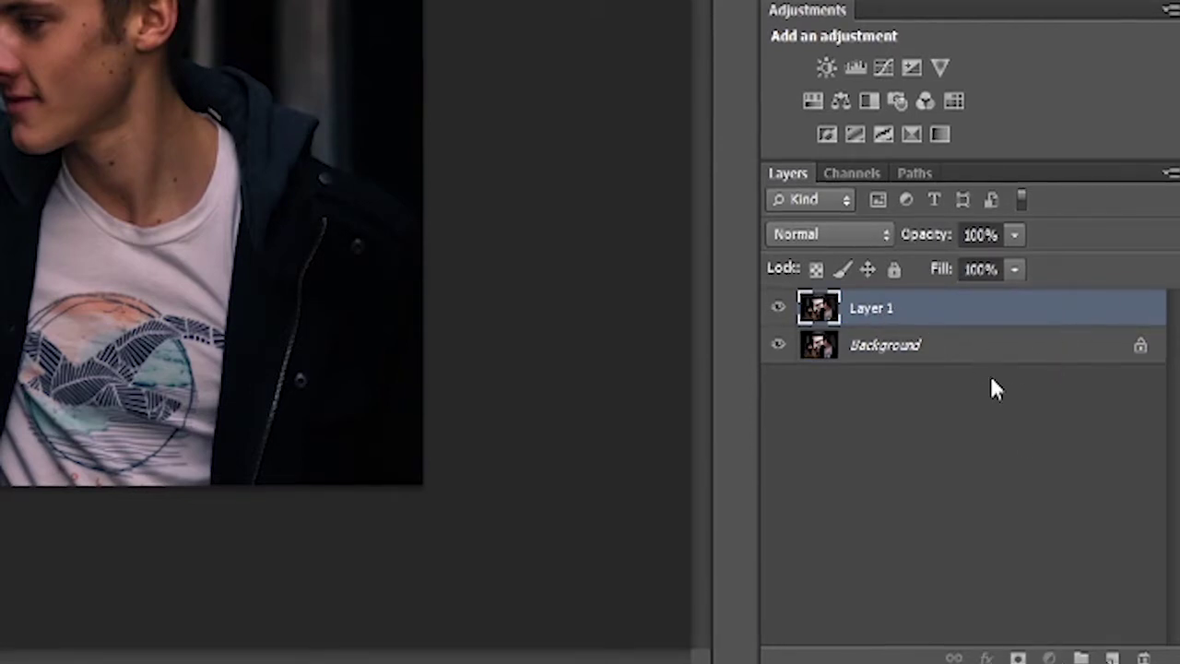
pyautogui.click(1047, 343)
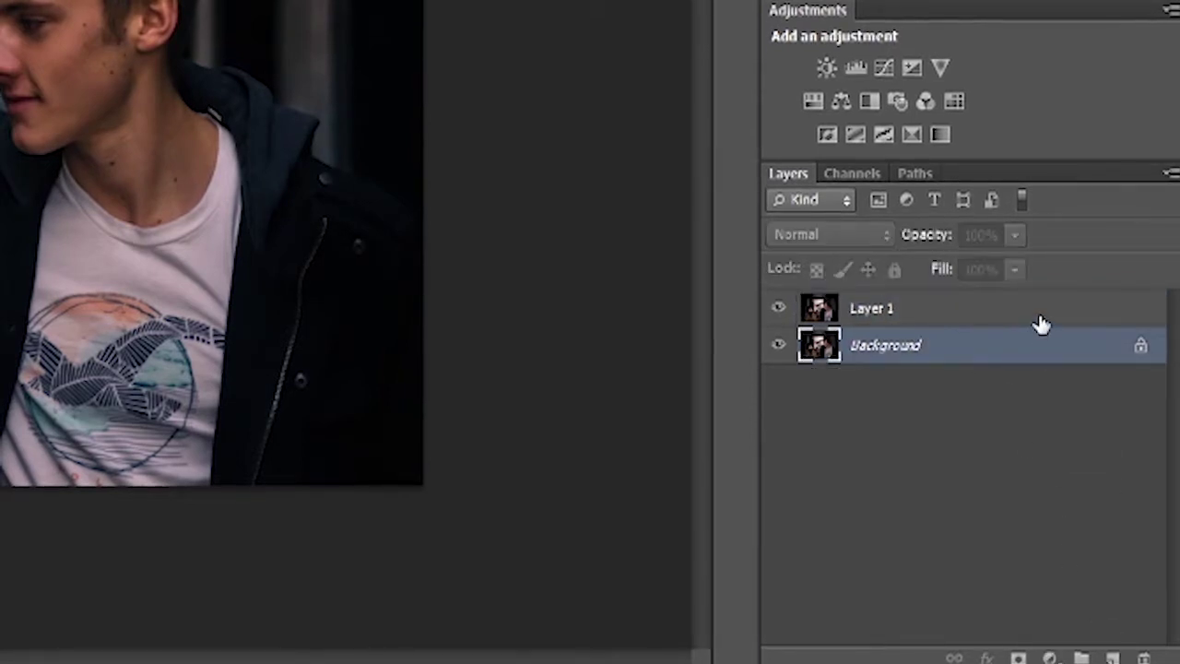
pyautogui.click(1033, 318)
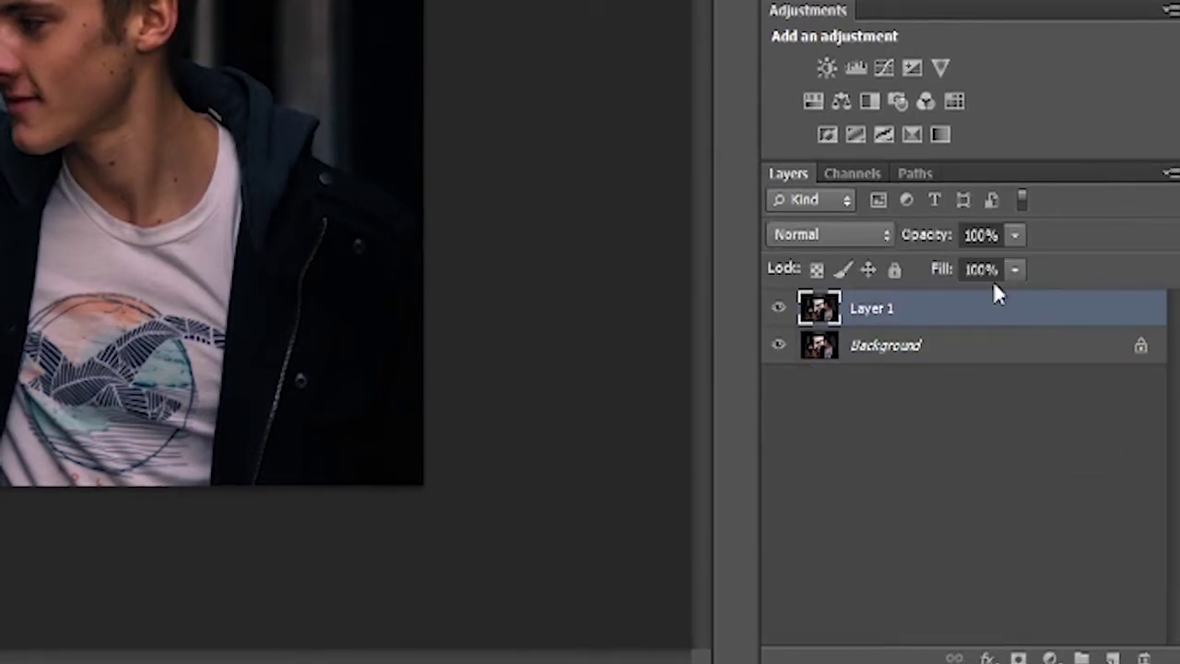
pyautogui.click(779, 309)
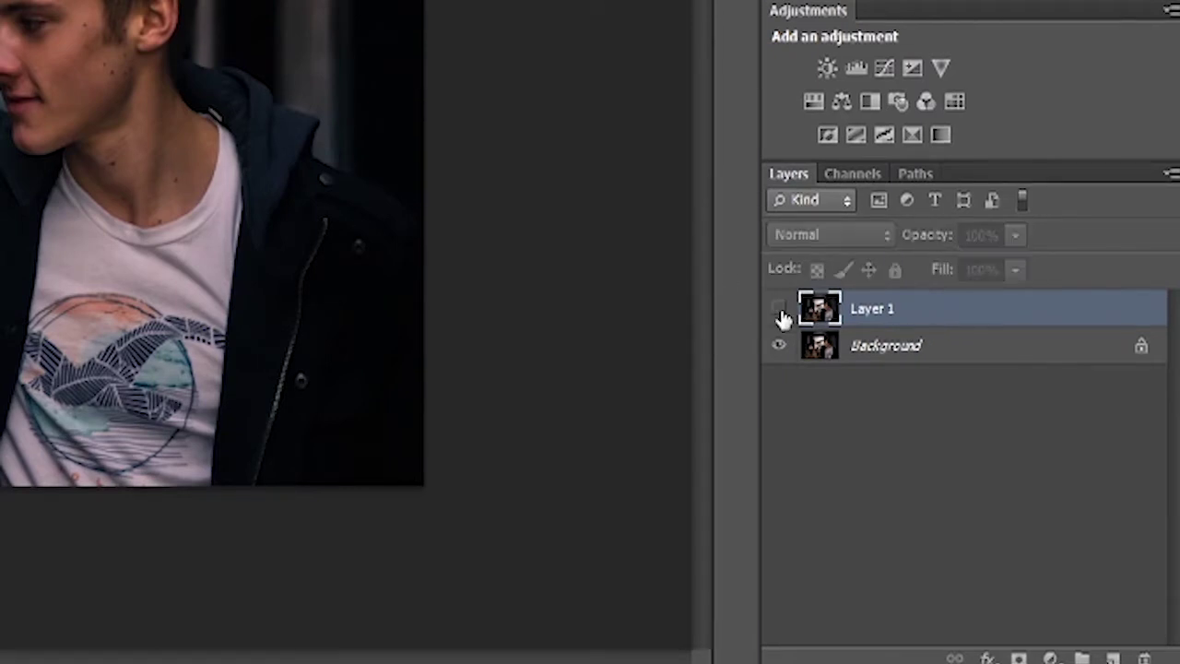
# Rename the duplicate layer from Layer 1 to NEW
pyautogui.doubleClick(948, 311)
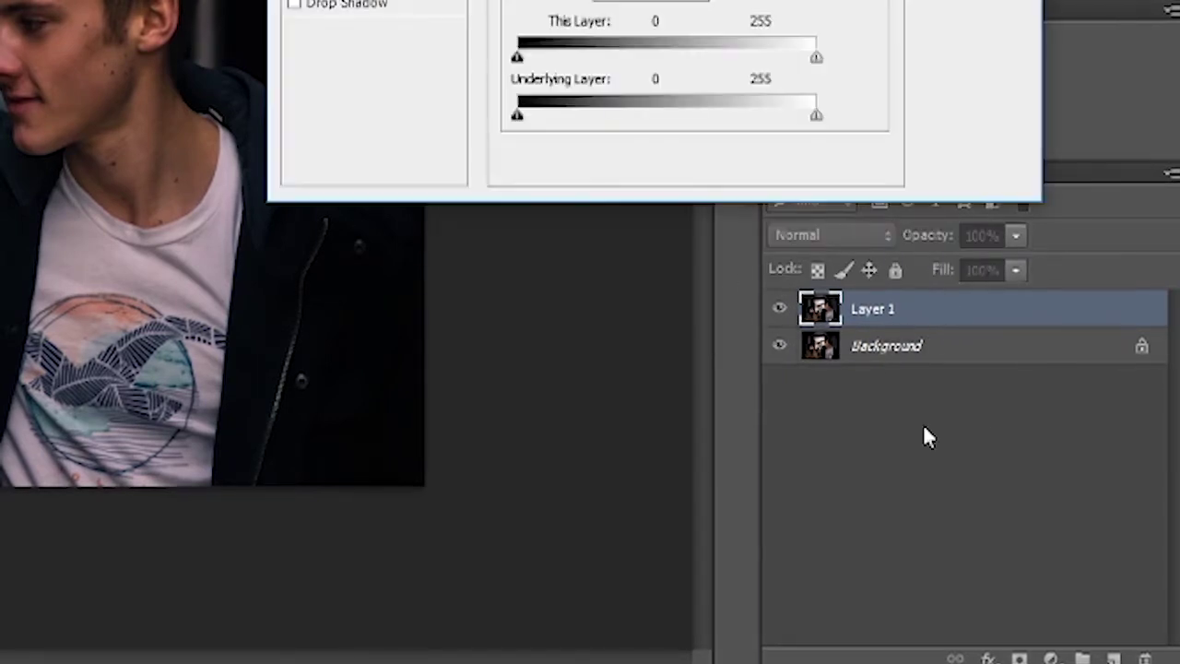
pyautogui.press('Escape')
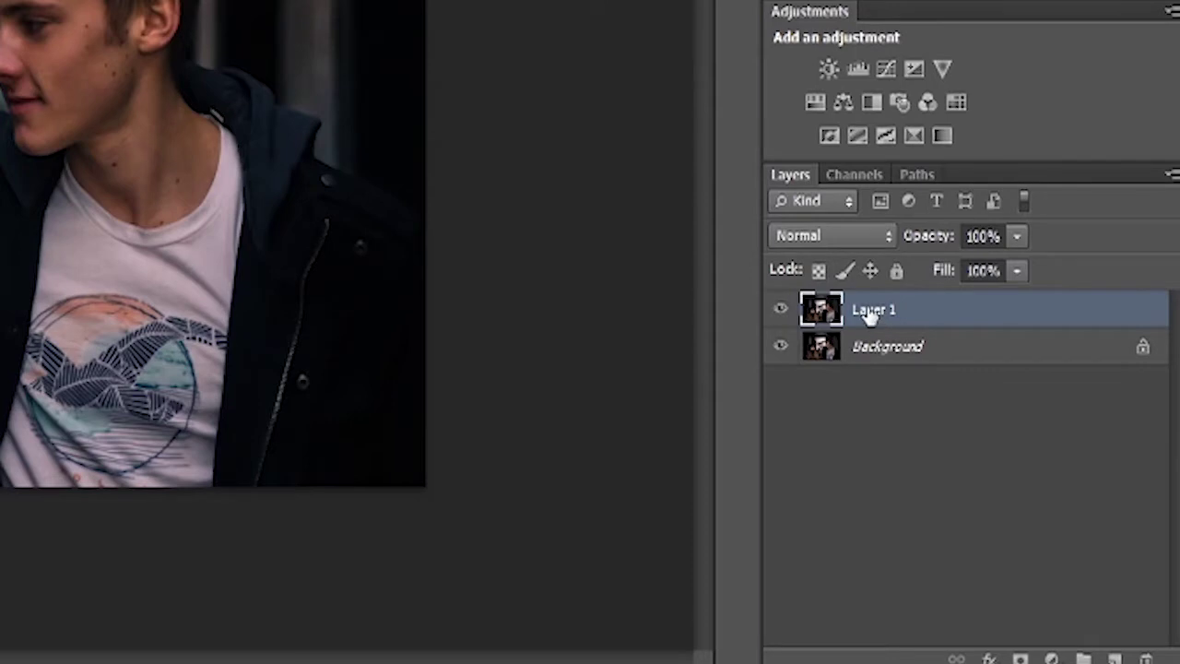
pyautogui.click(867, 343)
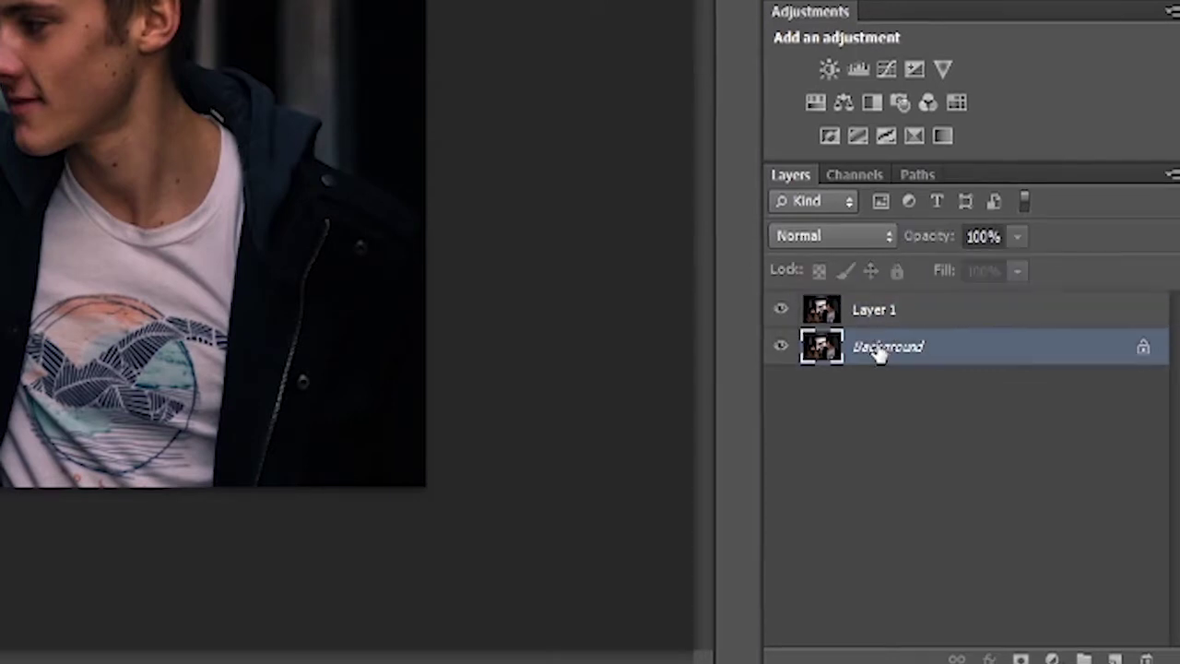
pyautogui.click(885, 318)
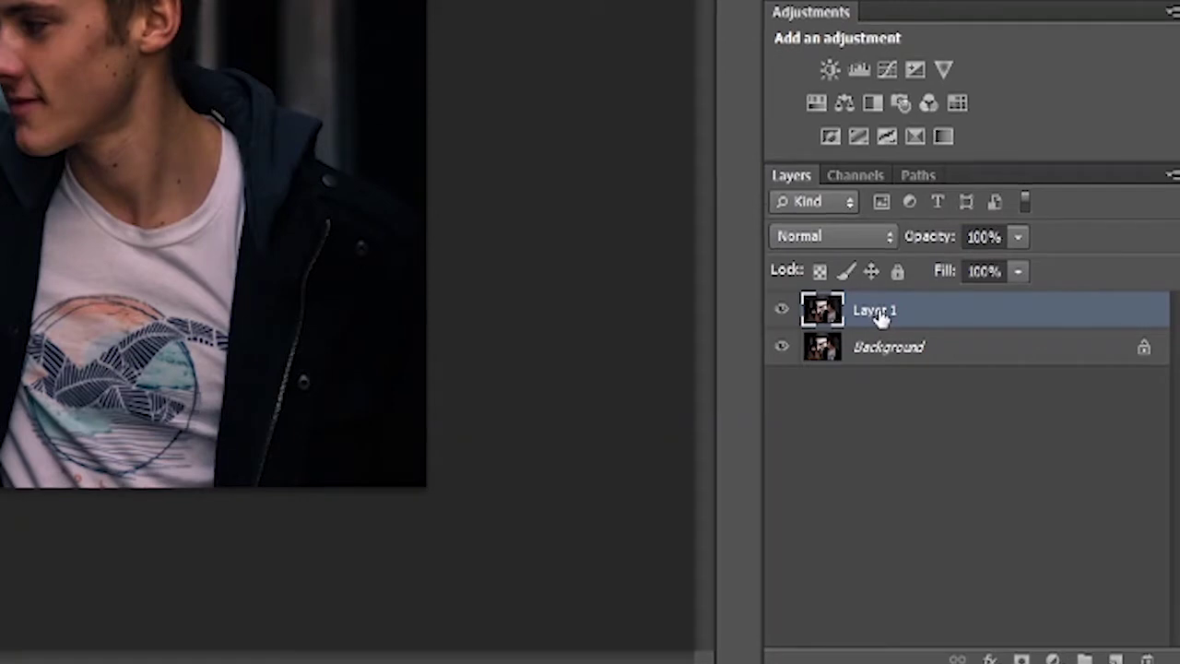
pyautogui.doubleClick(883, 312)
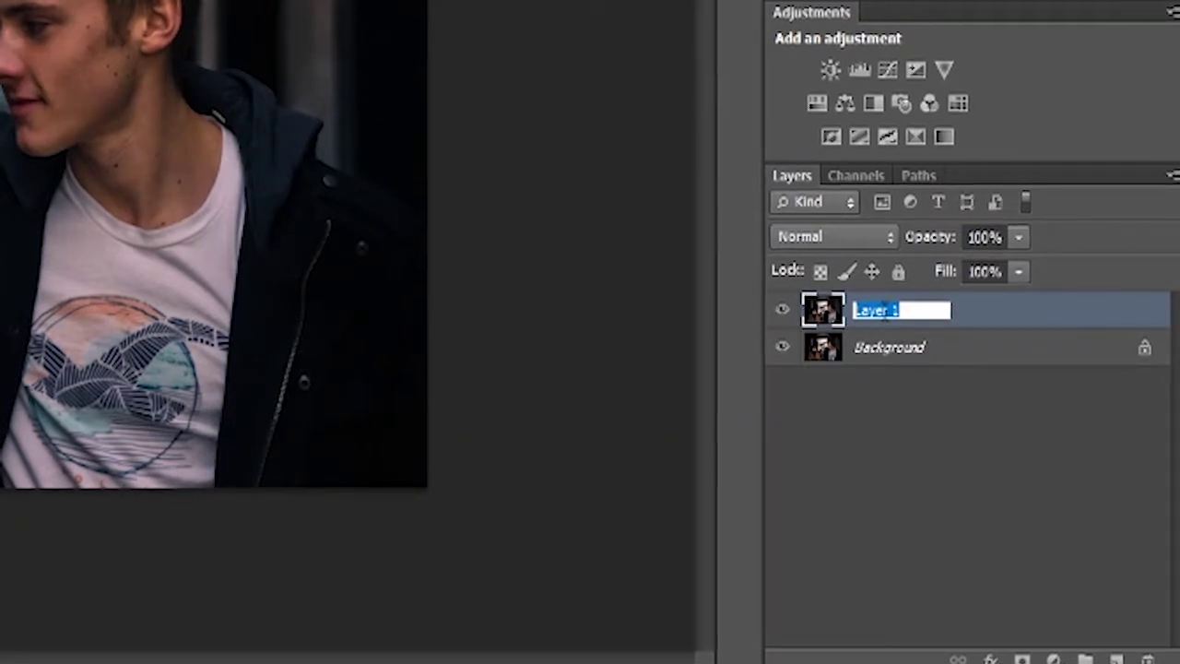
pyautogui.write('NEW')
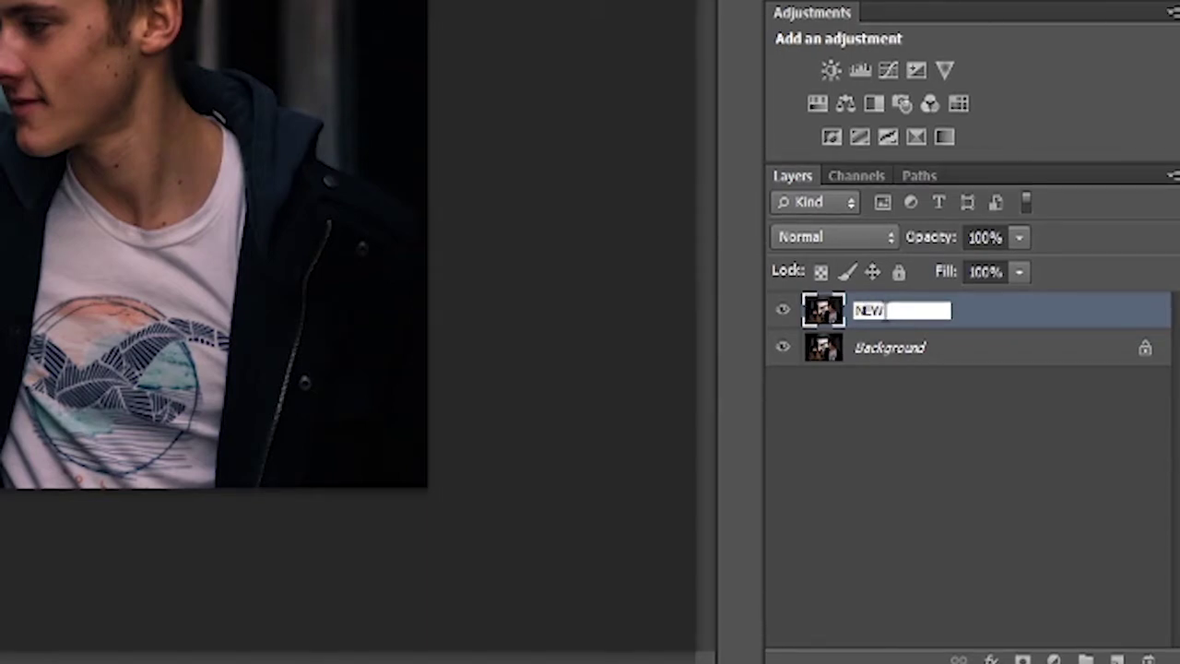
pyautogui.press('Return')
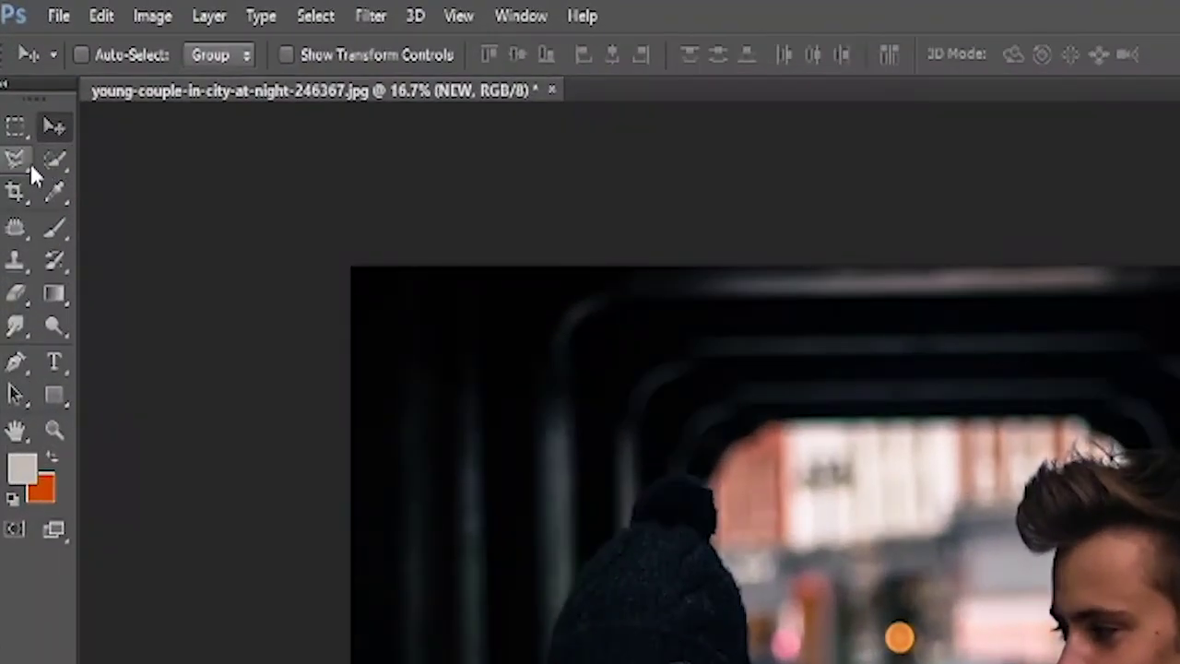
# Choose the Quick Selection Tool in Add to selection mode
pyautogui.click(54, 161)
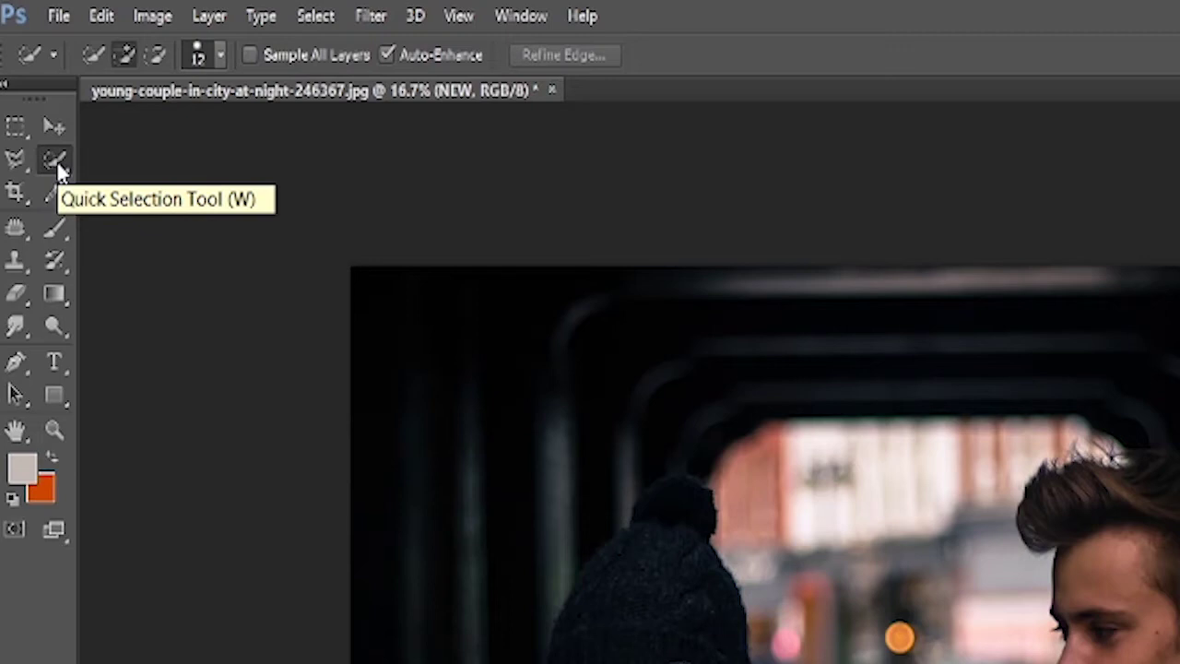
pyautogui.click(56, 162)
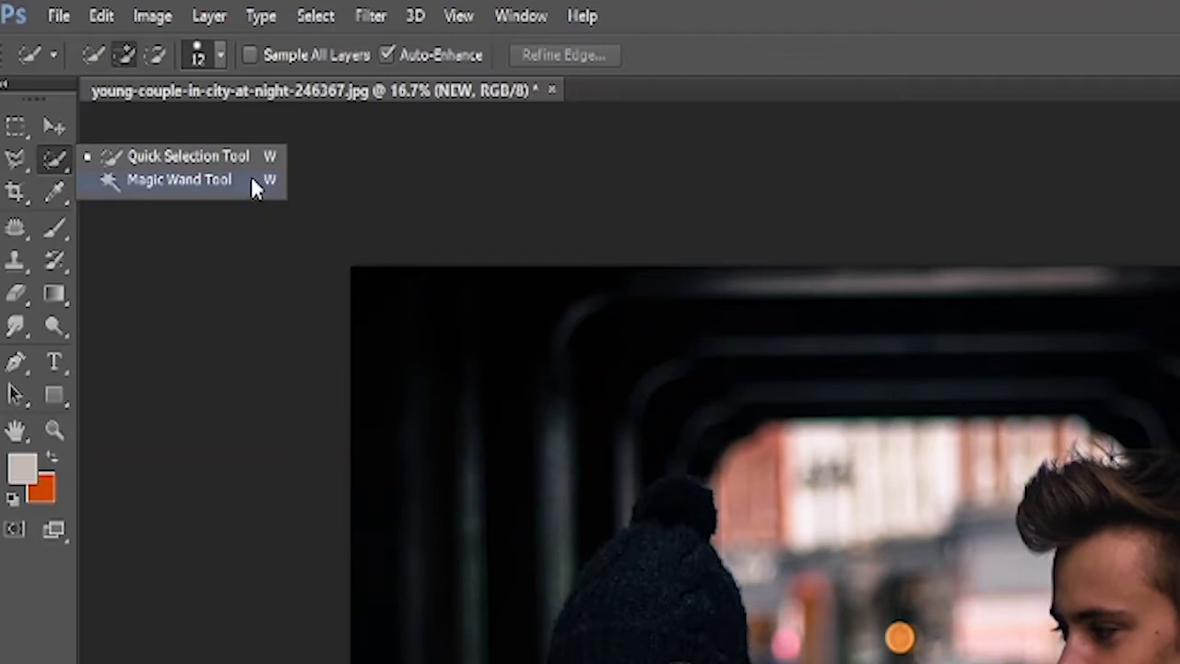
pyautogui.click(54, 169)
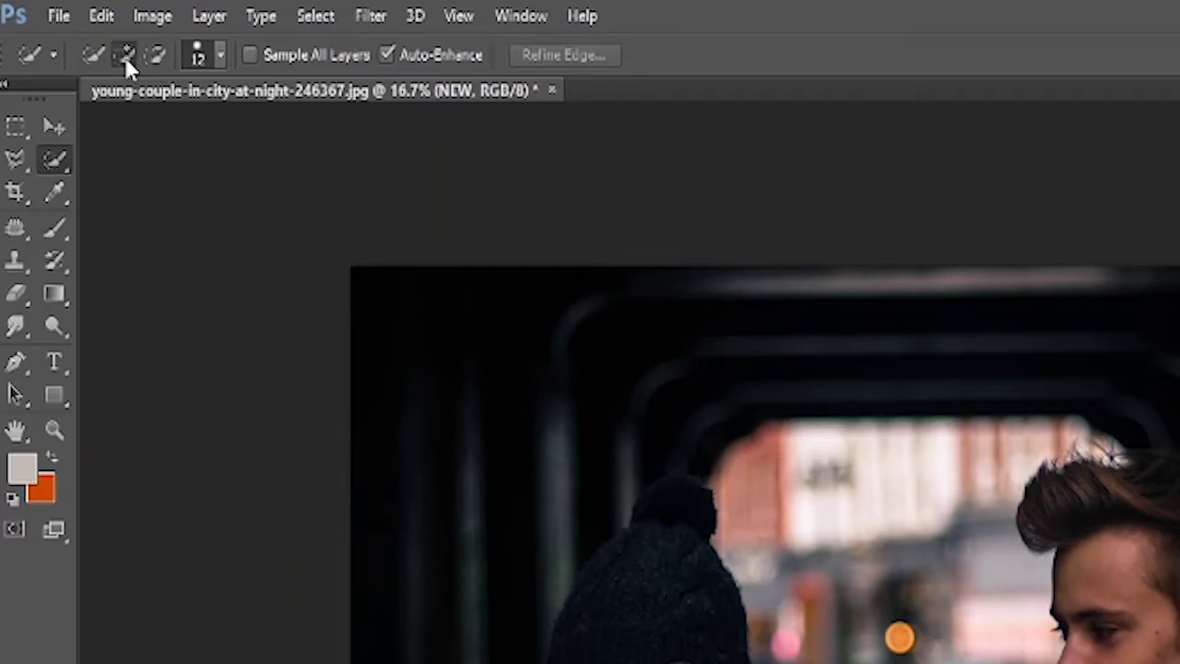
pyautogui.click(154, 55)
pyautogui.click(120, 57)
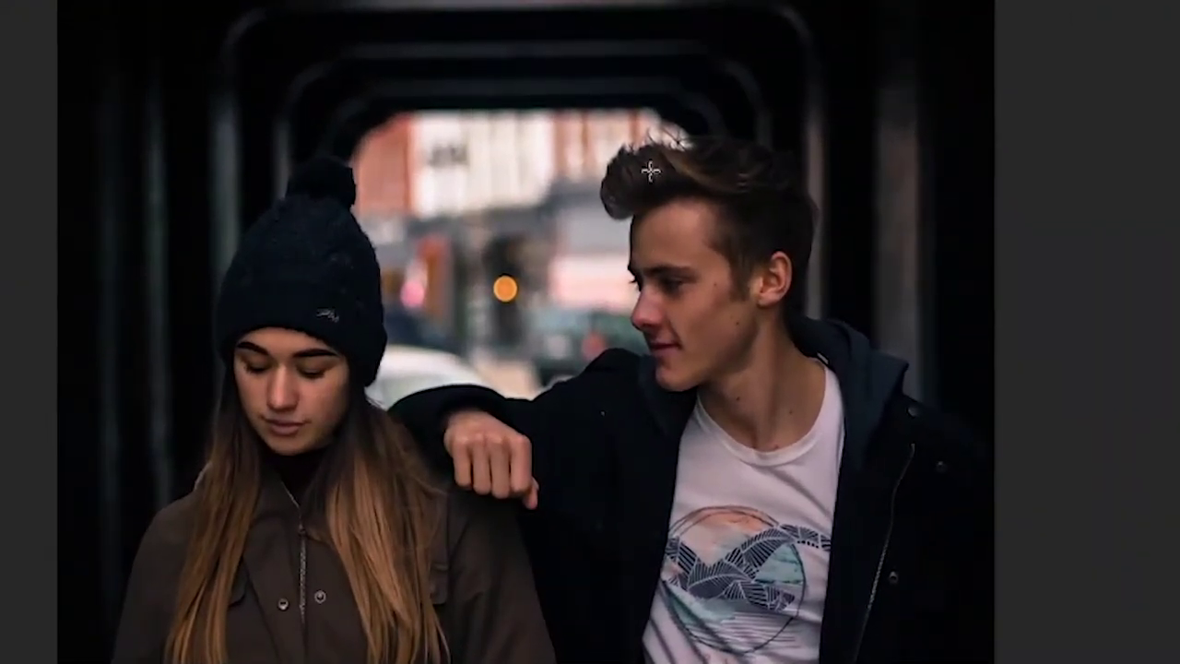
# Paint a quick selection over the man's hair, face and jacket
pyautogui.moveTo(651, 171); pyautogui.dragTo(765, 226)
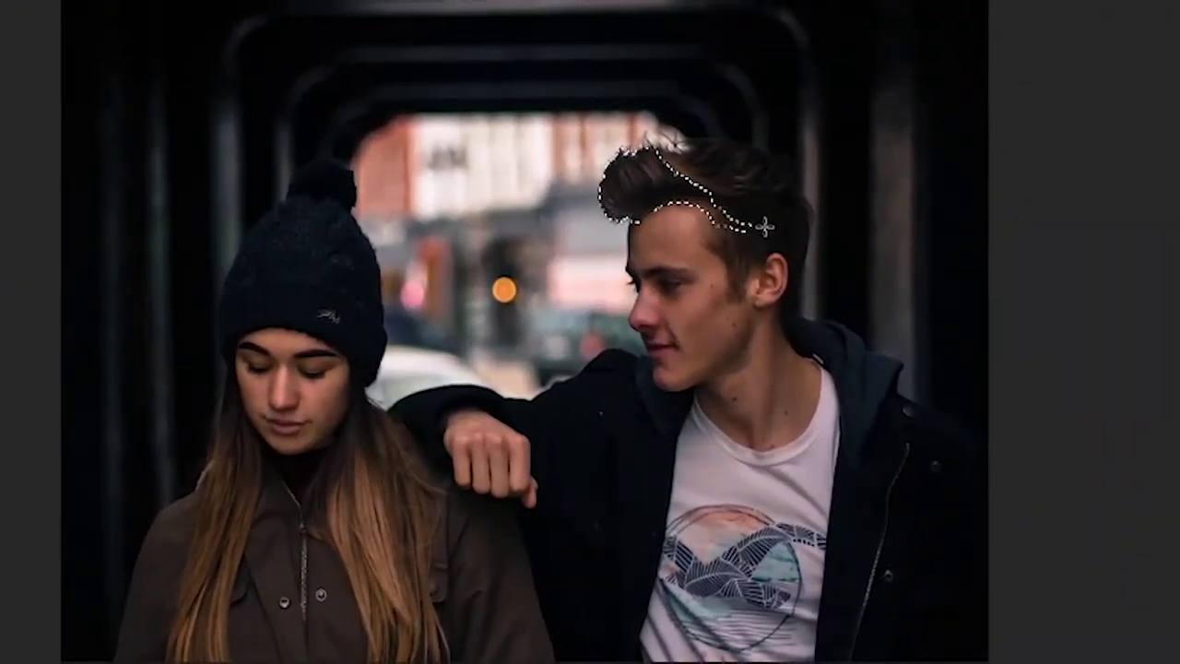
pyautogui.moveTo(766, 226); pyautogui.dragTo(725, 159)
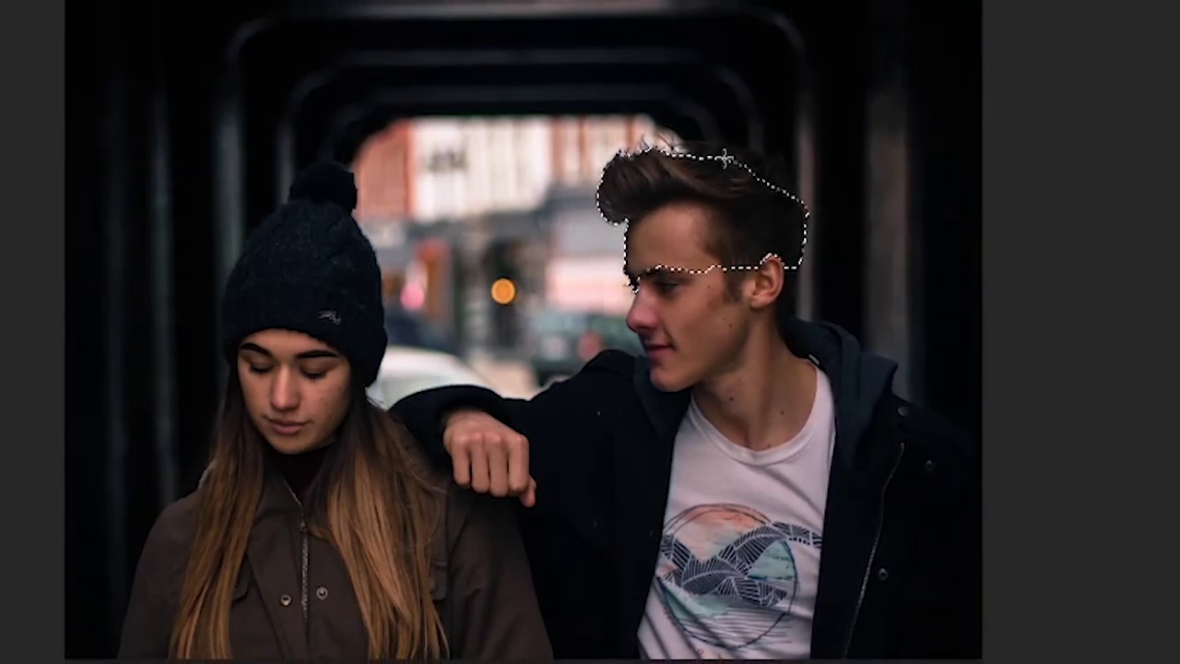
pyautogui.moveTo(770, 277)
pyautogui.mouseDown()
pyautogui.moveTo(645, 342)
pyautogui.moveTo(711, 356)
pyautogui.moveTo(779, 429)
pyautogui.moveTo(682, 406)
pyautogui.moveTo(603, 430)
pyautogui.moveTo(419, 403)
pyautogui.moveTo(461, 461)
pyautogui.moveTo(543, 495)
pyautogui.mouseUp()
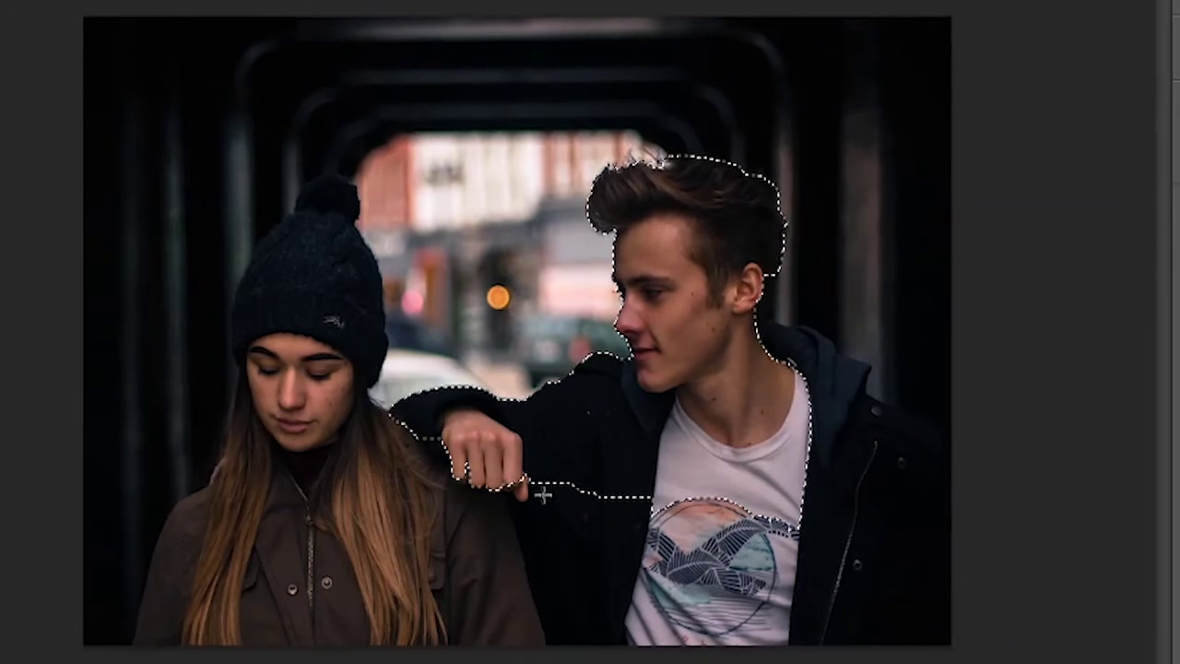
pyautogui.moveTo(593, 543)
pyautogui.mouseDown()
pyautogui.moveTo(516, 498)
pyautogui.moveTo(600, 580)
pyautogui.moveTo(678, 629)
pyautogui.mouseUp()
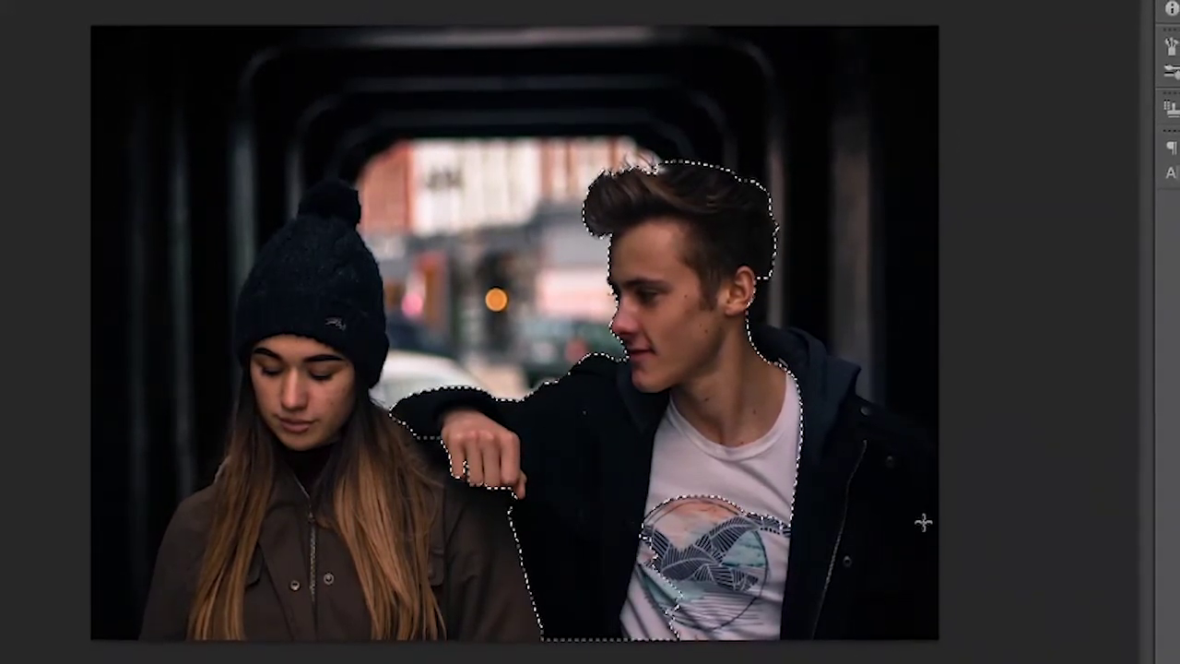
pyautogui.moveTo(923, 523); pyautogui.dragTo(911, 479)
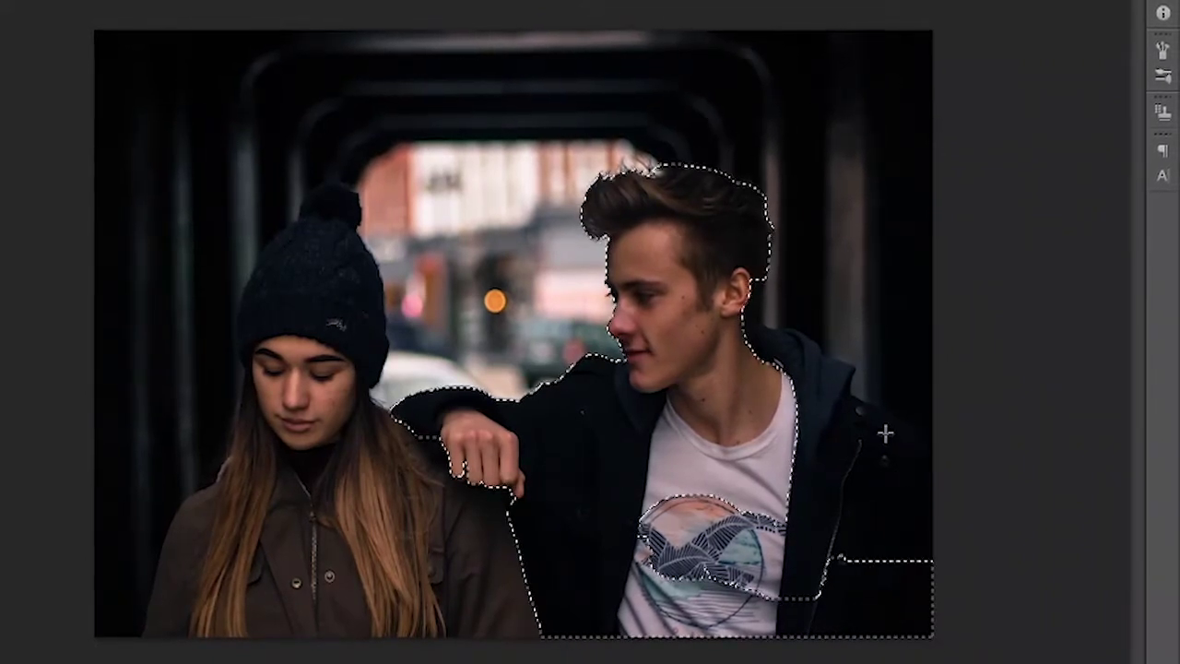
pyautogui.moveTo(820, 387); pyautogui.dragTo(723, 304)
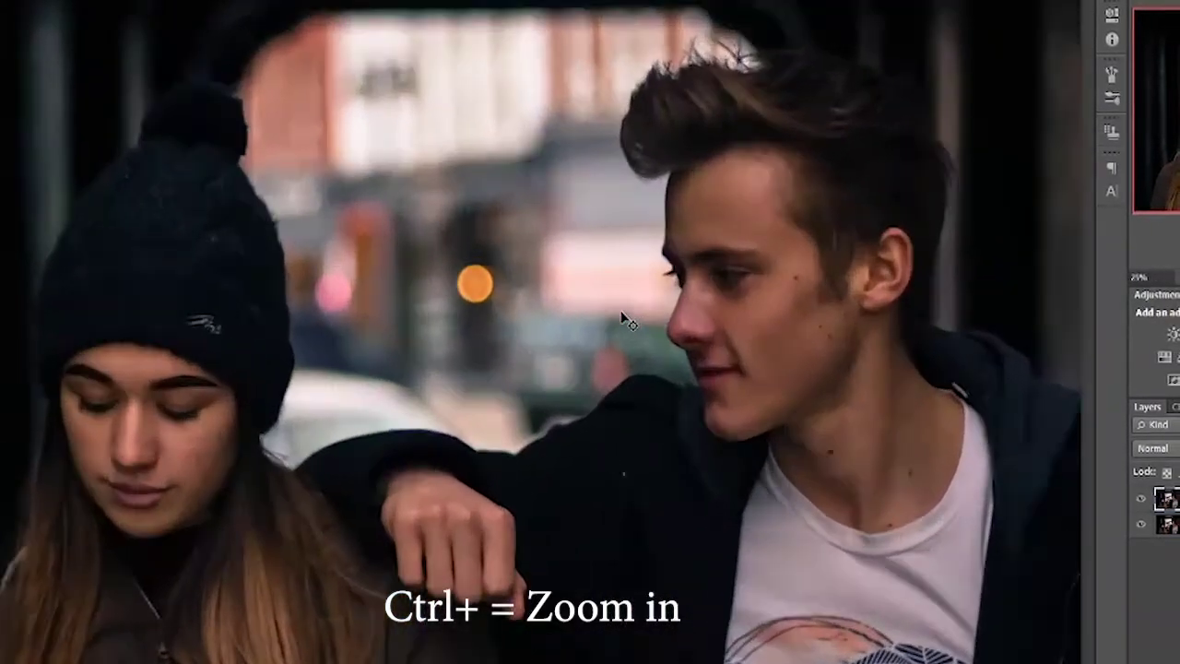
# Zoom in and refine the selection around his jaw, nose and hand
pyautogui.hotkey('ctrl', '+')
pyautogui.hotkey('ctrl', '+')
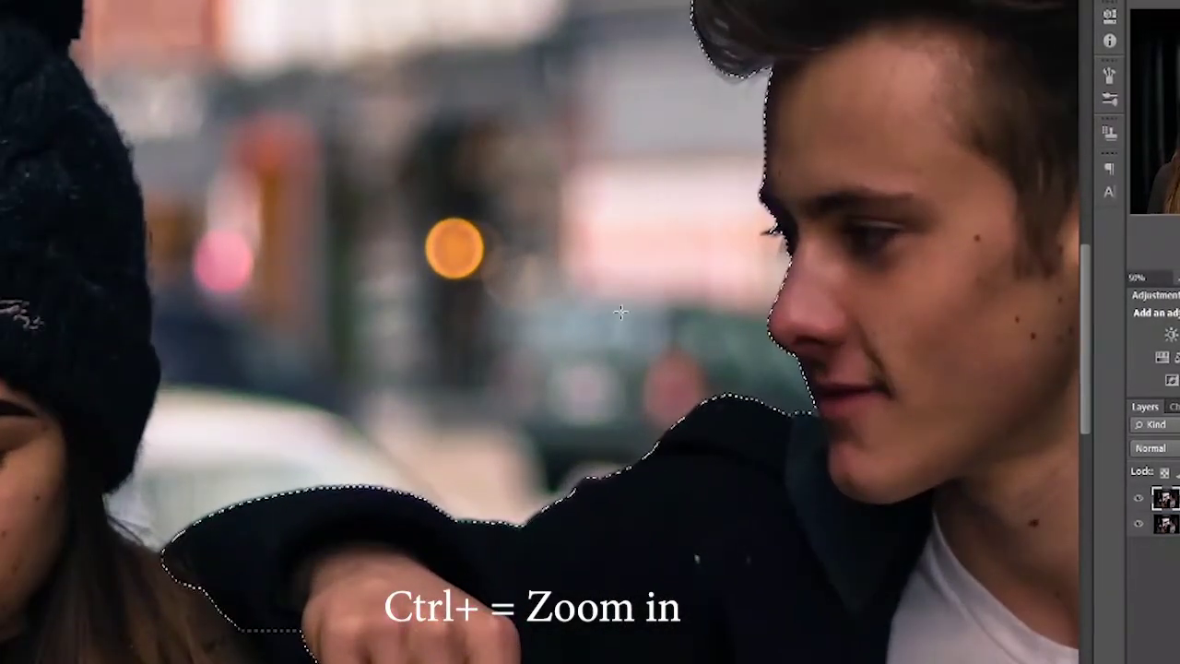
pyautogui.moveTo(812, 255); pyautogui.dragTo(628, 329)
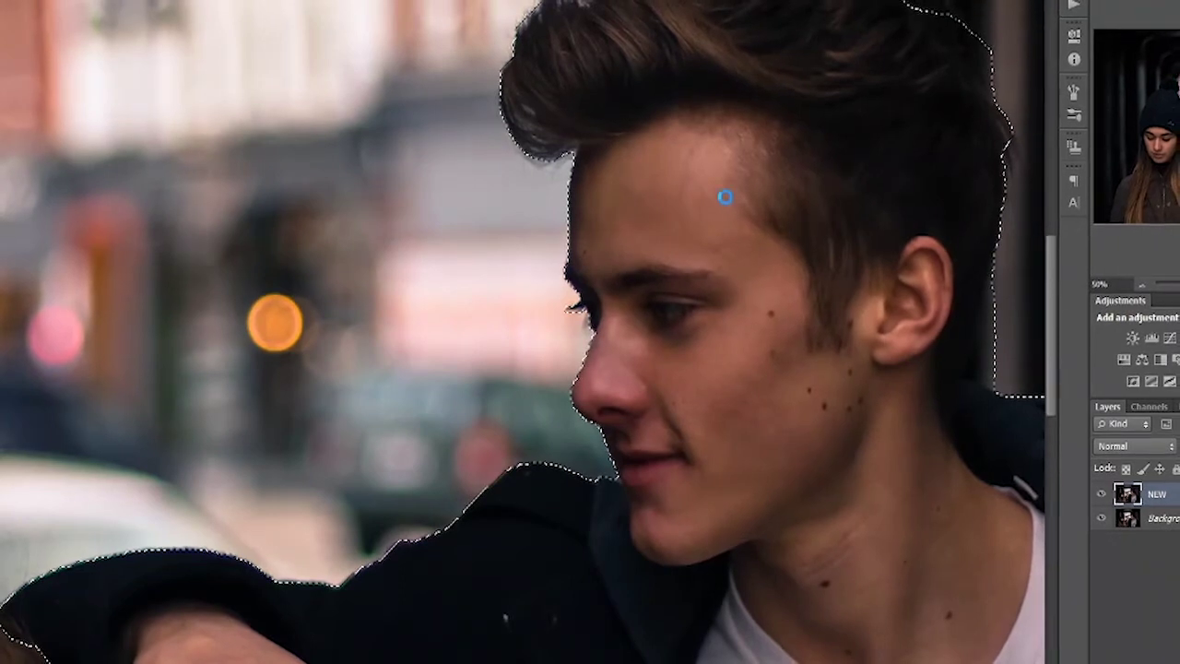
pyautogui.scroll(2, 517, 452)
pyautogui.click(516, 483)
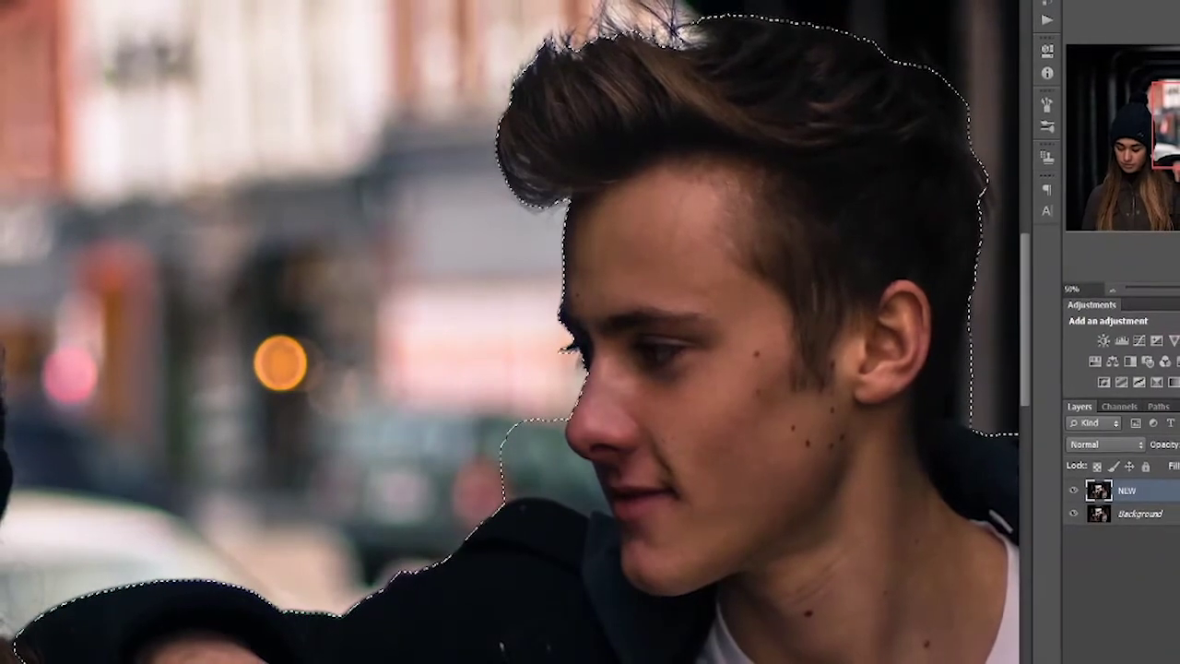
pyautogui.click(553, 472)
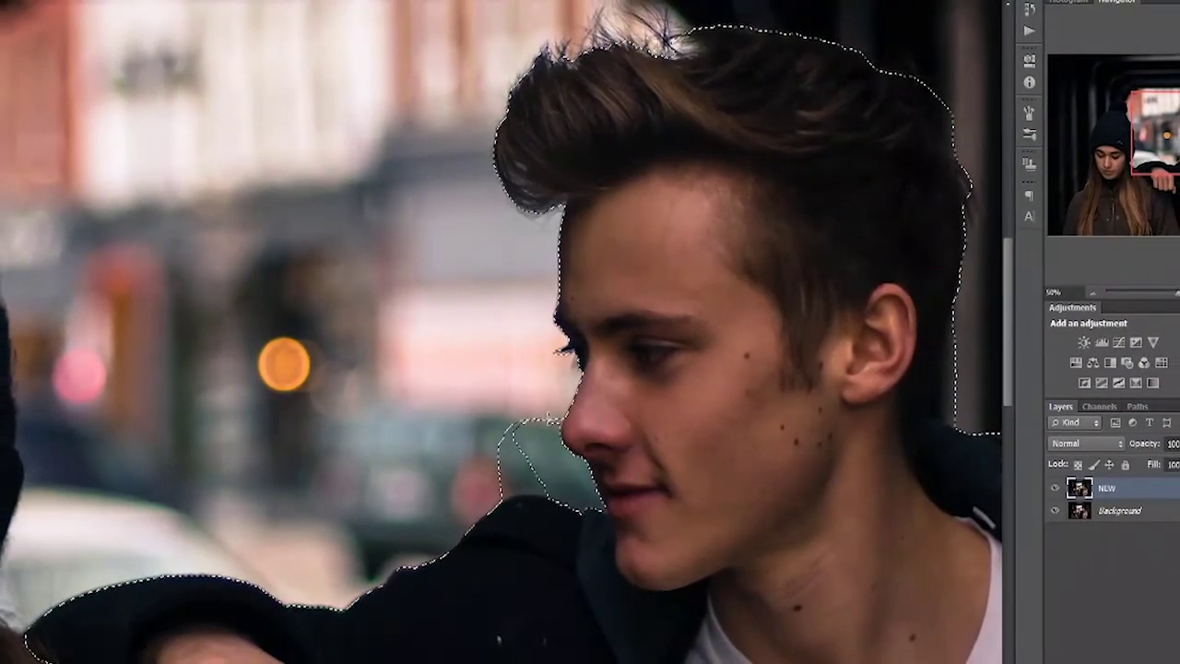
pyautogui.moveTo(519, 427); pyautogui.dragTo(498, 475)
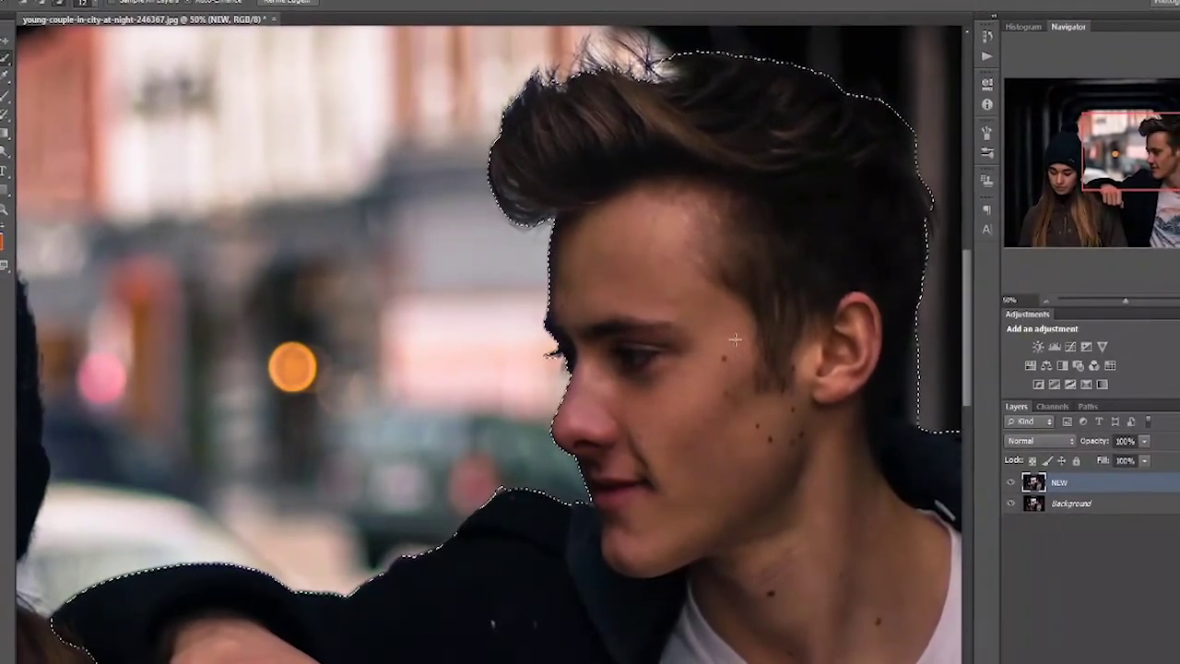
pyautogui.scroll(-3, 735, 340)
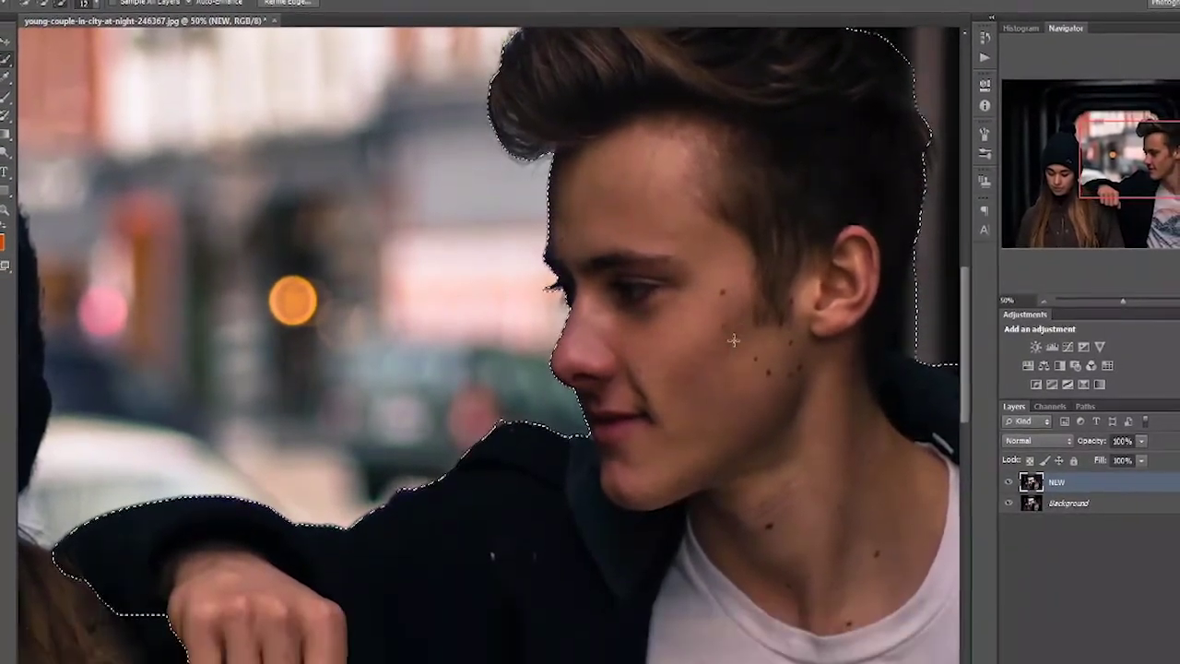
pyautogui.scroll(-3, 374, 488)
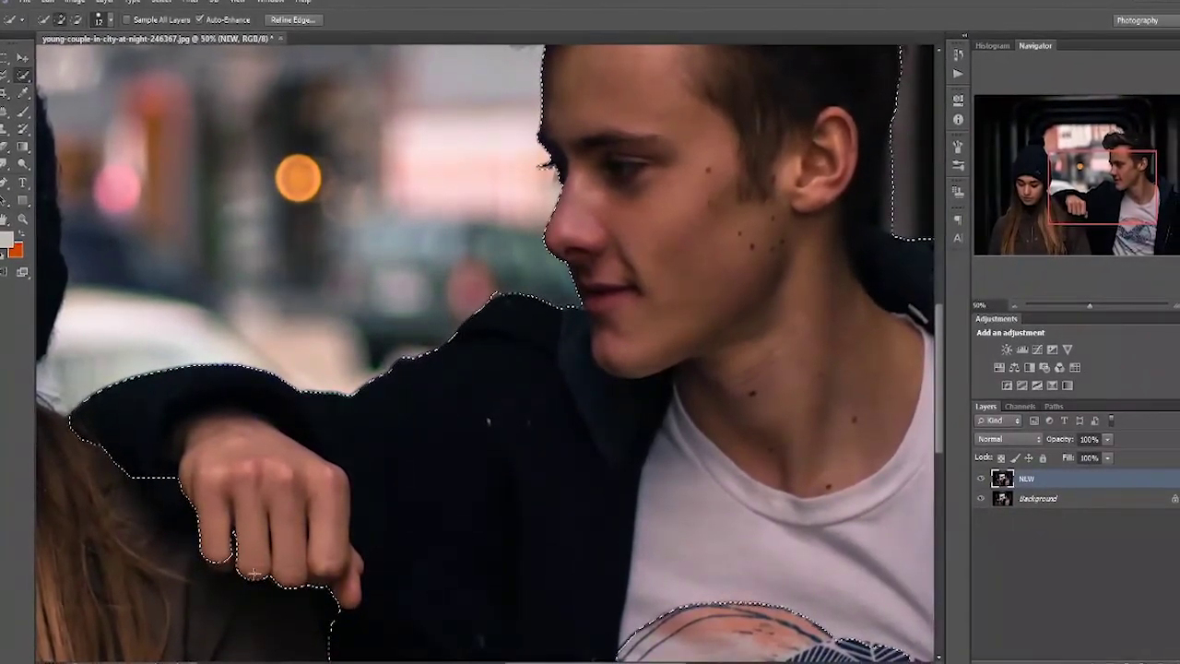
pyautogui.moveTo(156, 517)
pyautogui.mouseDown()
pyautogui.moveTo(233, 562)
pyautogui.moveTo(393, 553)
pyautogui.mouseUp()
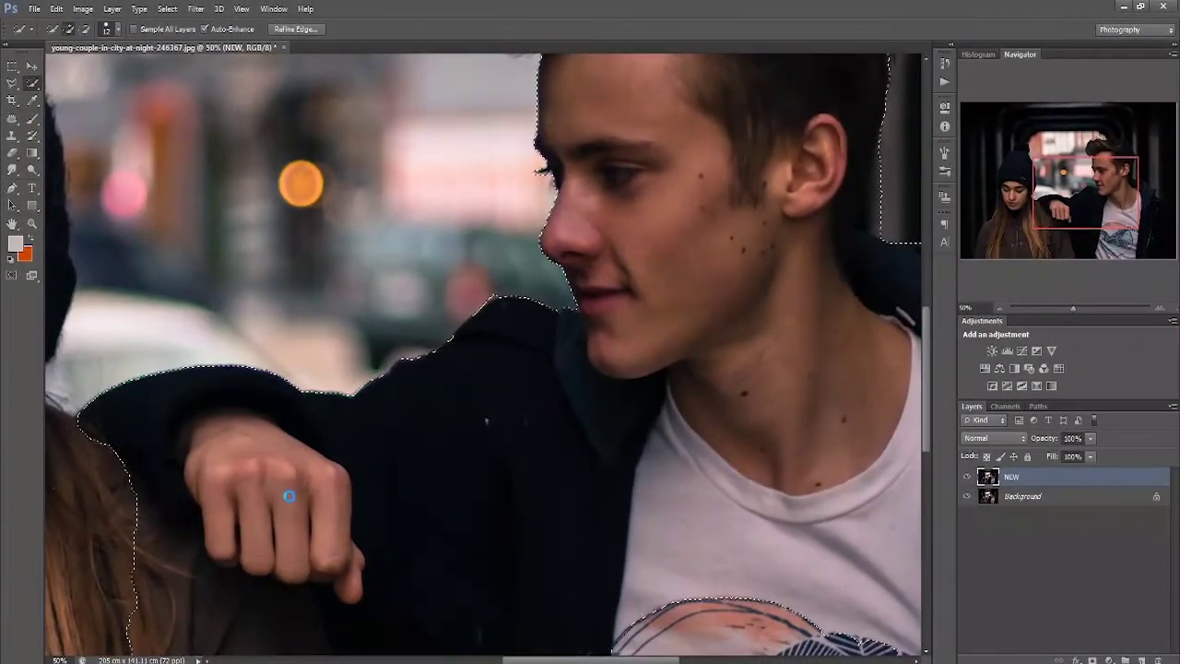
pyautogui.hotkey('ctrl', '-')
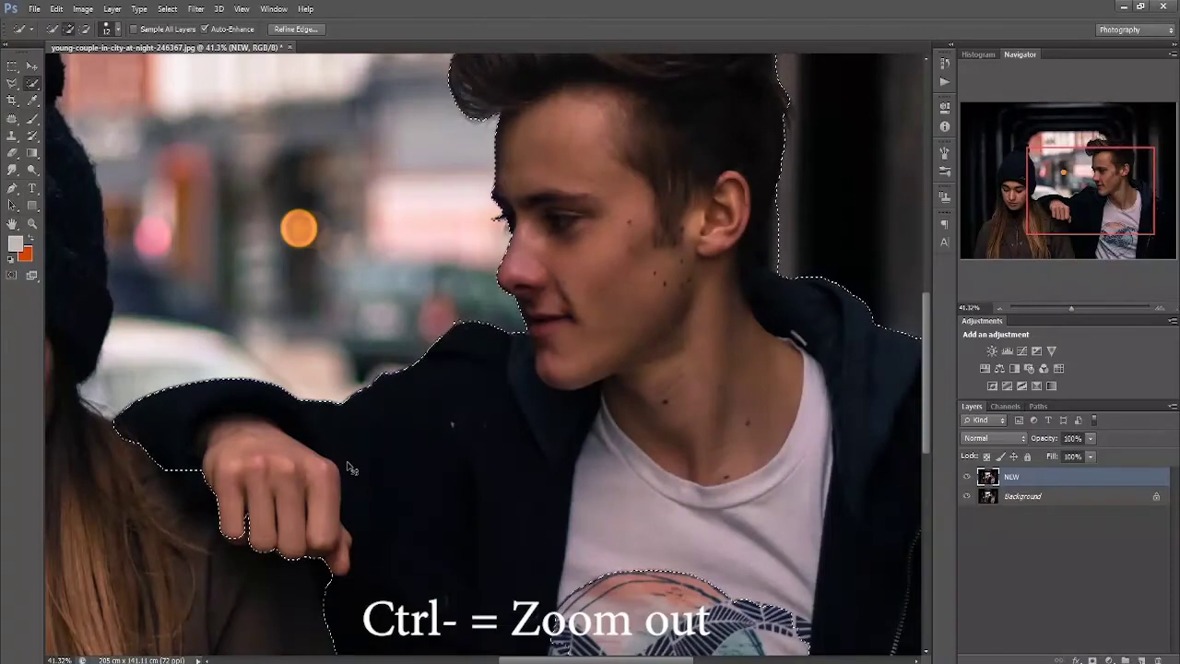
# Copy the selected man onto a new Layer 1 with Layer Via Copy
pyautogui.hotkey('ctrl', '-')
pyautogui.hotkey('ctrl', '-')
pyautogui.hotkey('ctrl', '-')
pyautogui.hotkey('ctrl', '-')
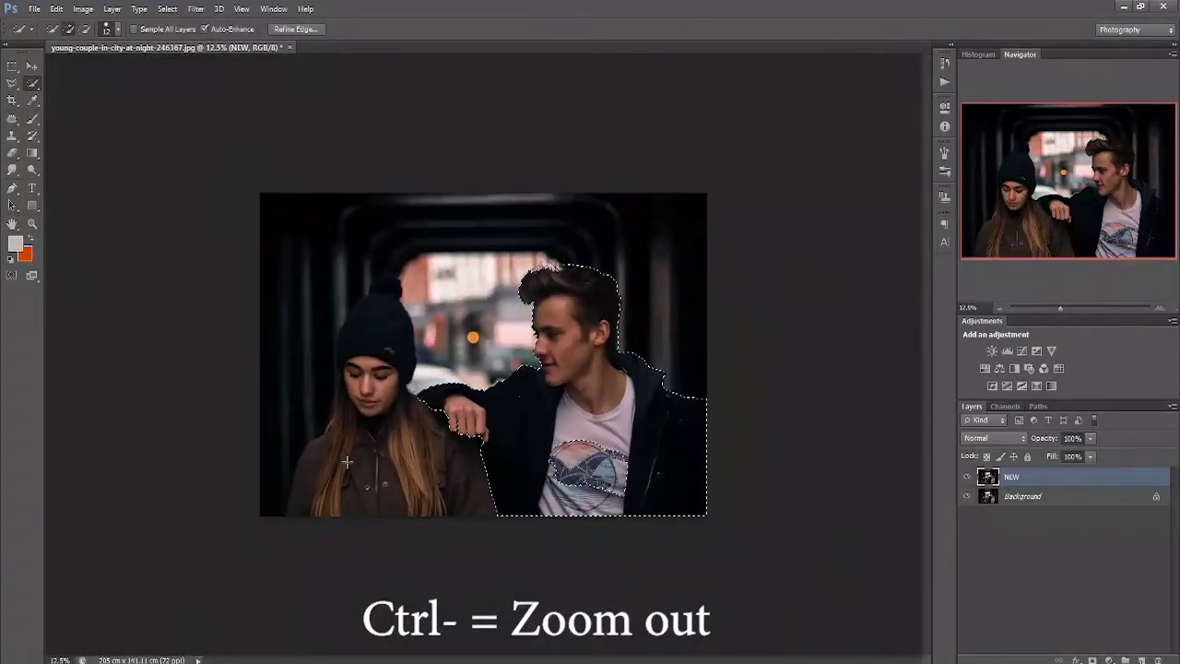
pyautogui.click(32, 66)
pyautogui.rightClick(464, 310)
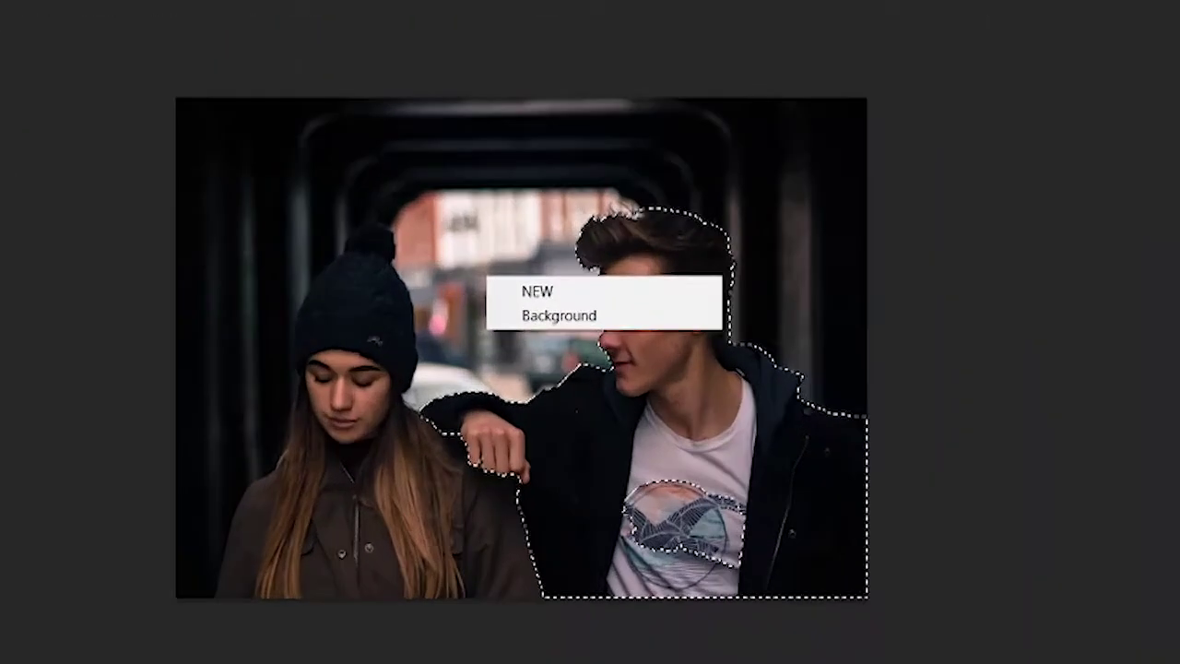
pyautogui.click(494, 317)
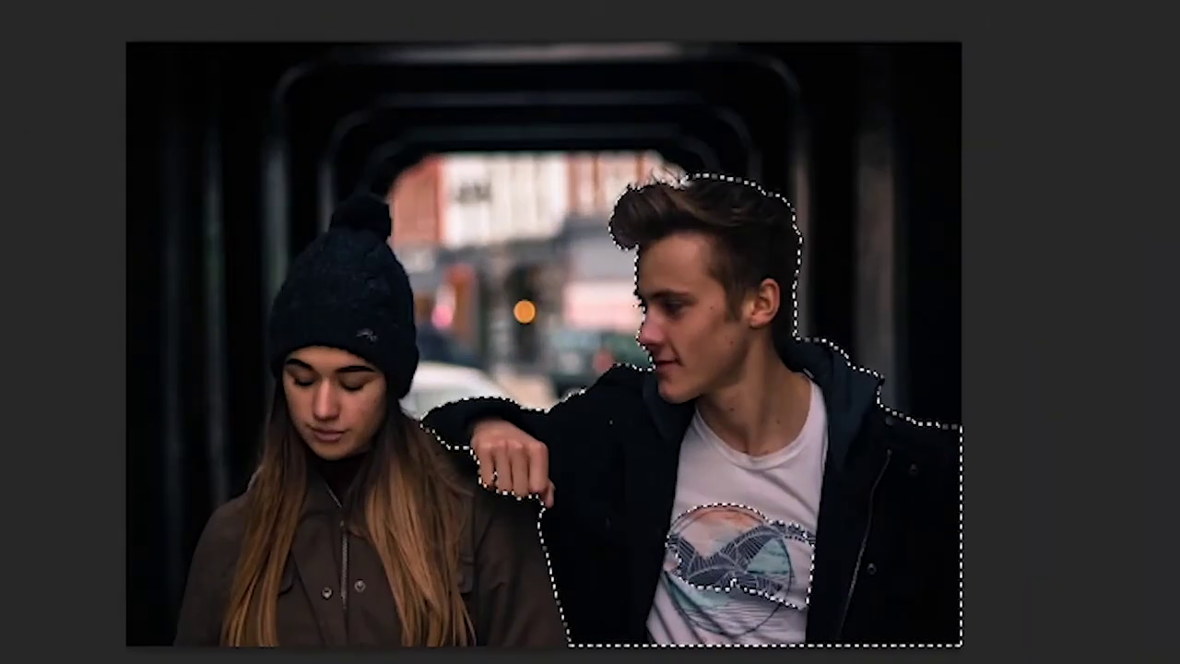
pyautogui.rightClick(743, 421)
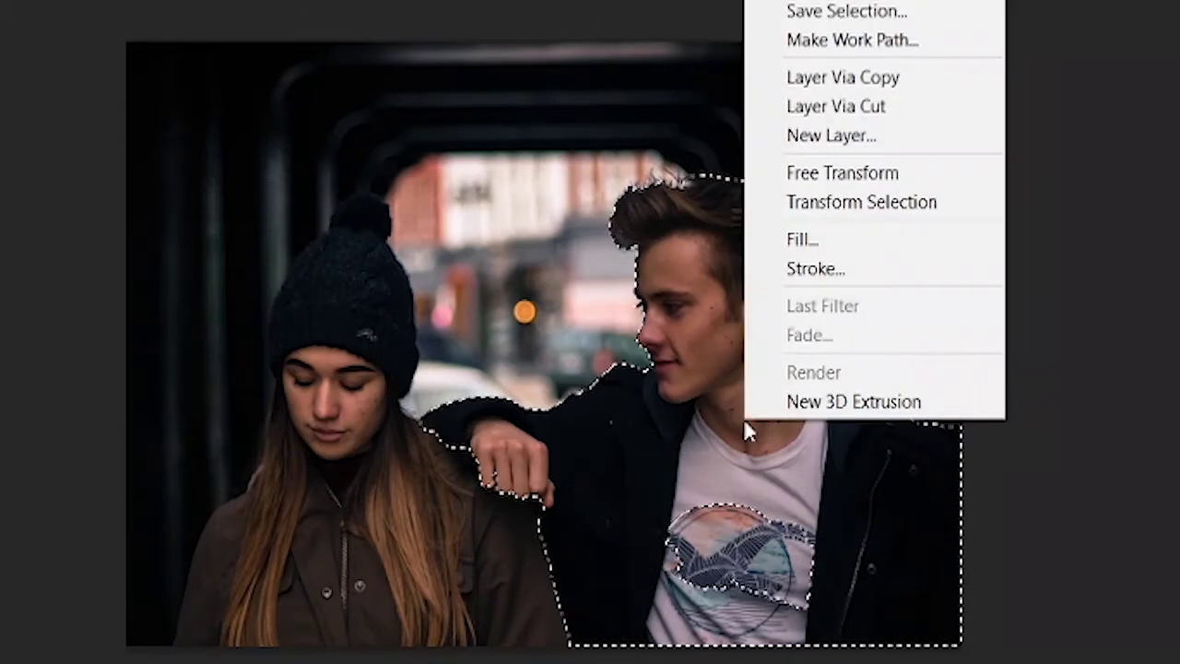
pyautogui.click(824, 81)
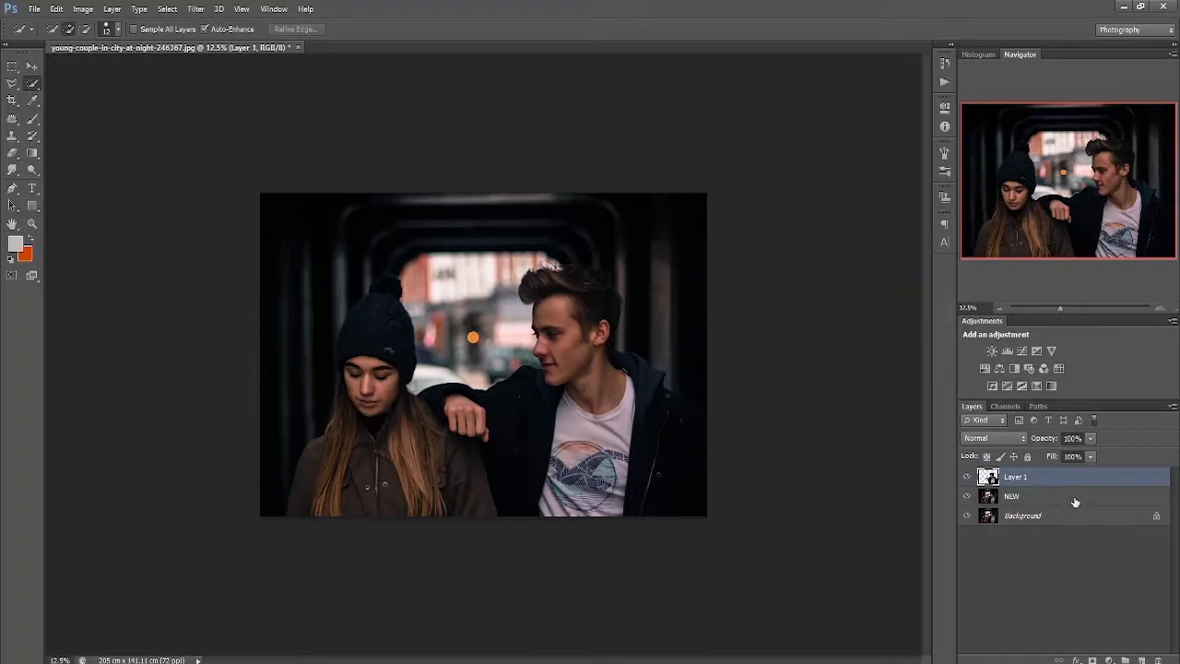
# Test the cutout over a white-filled new layer, then step back to revert it
pyautogui.click(1074, 499)
pyautogui.click(1144, 660)
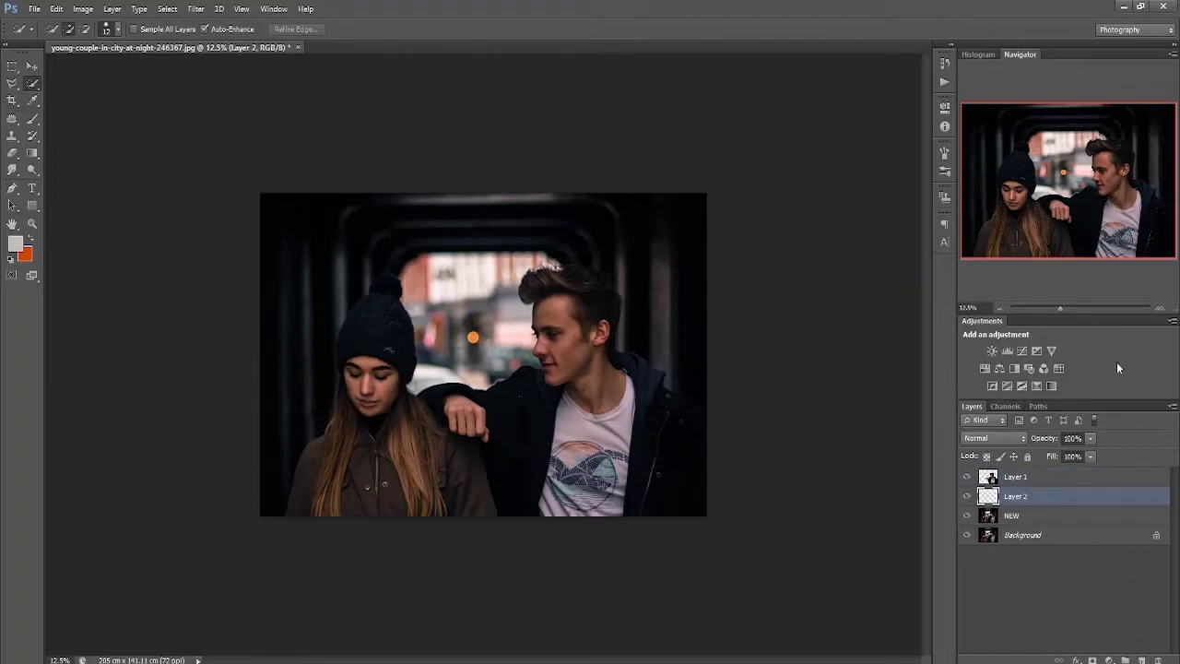
pyautogui.hotkey('shift', 'F5')
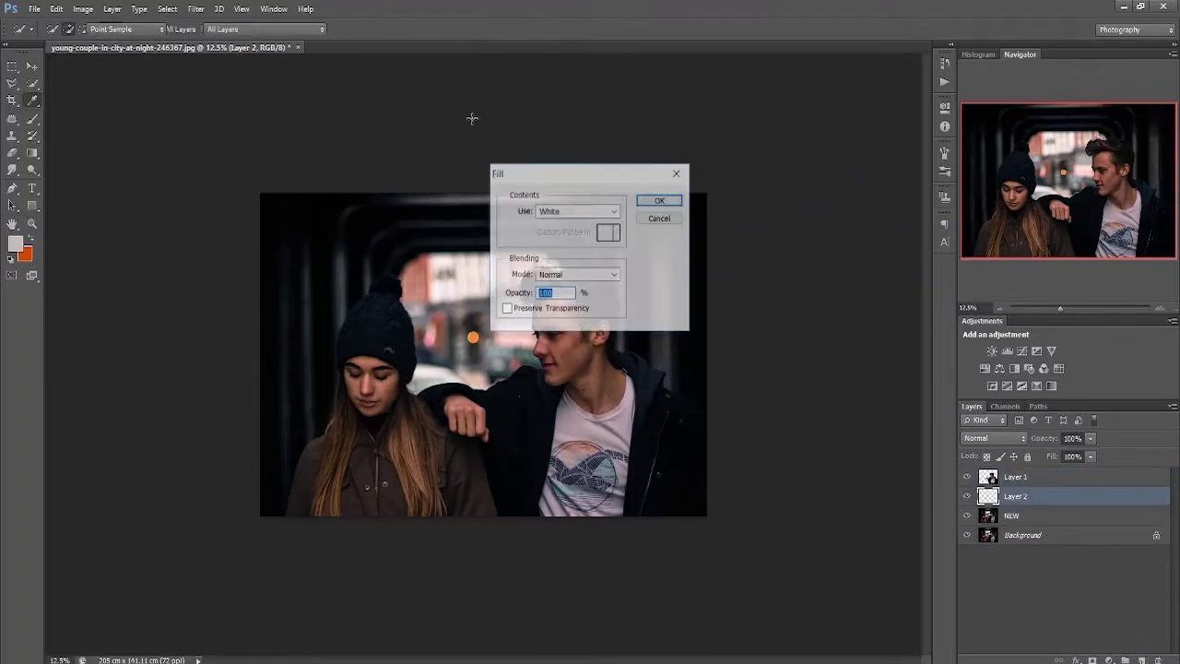
pyautogui.press('Return')
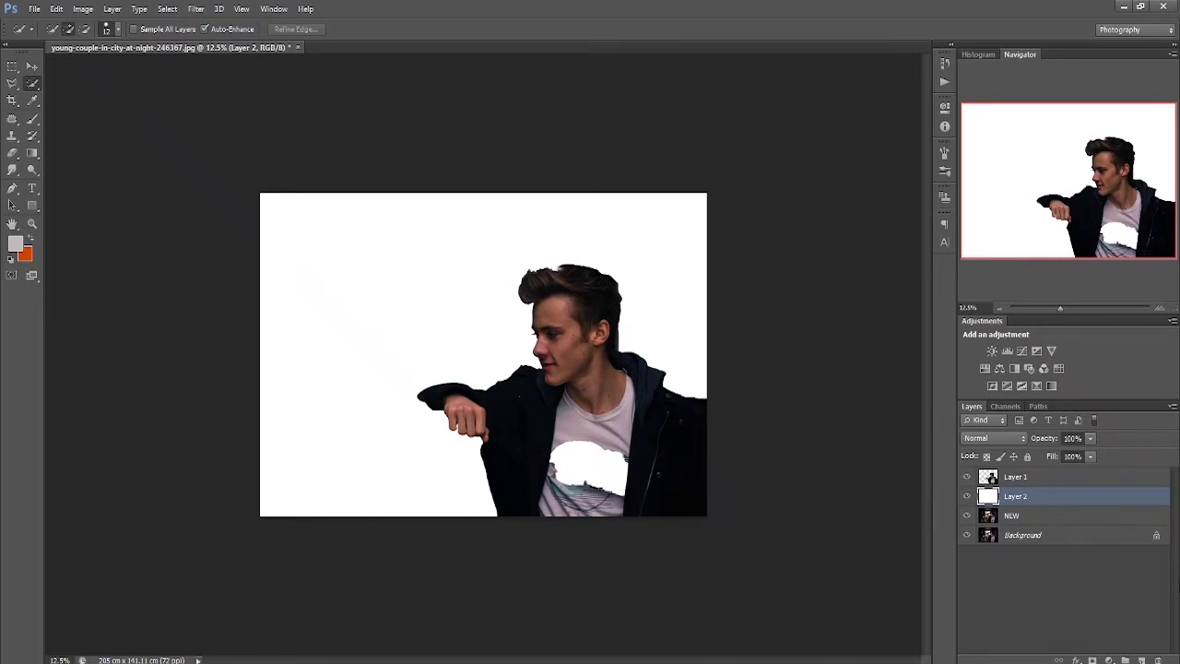
pyautogui.click(1099, 475)
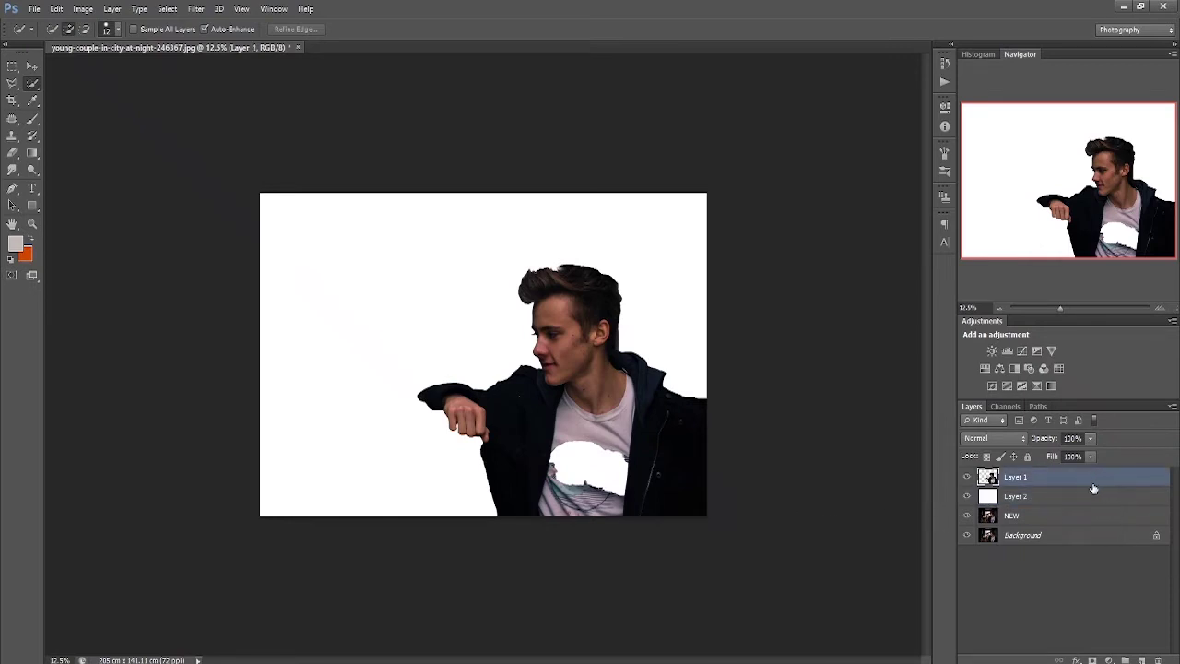
pyautogui.hotkey('ctrl', 'alt', 'z')
pyautogui.hotkey('ctrl', 'alt', 'z')
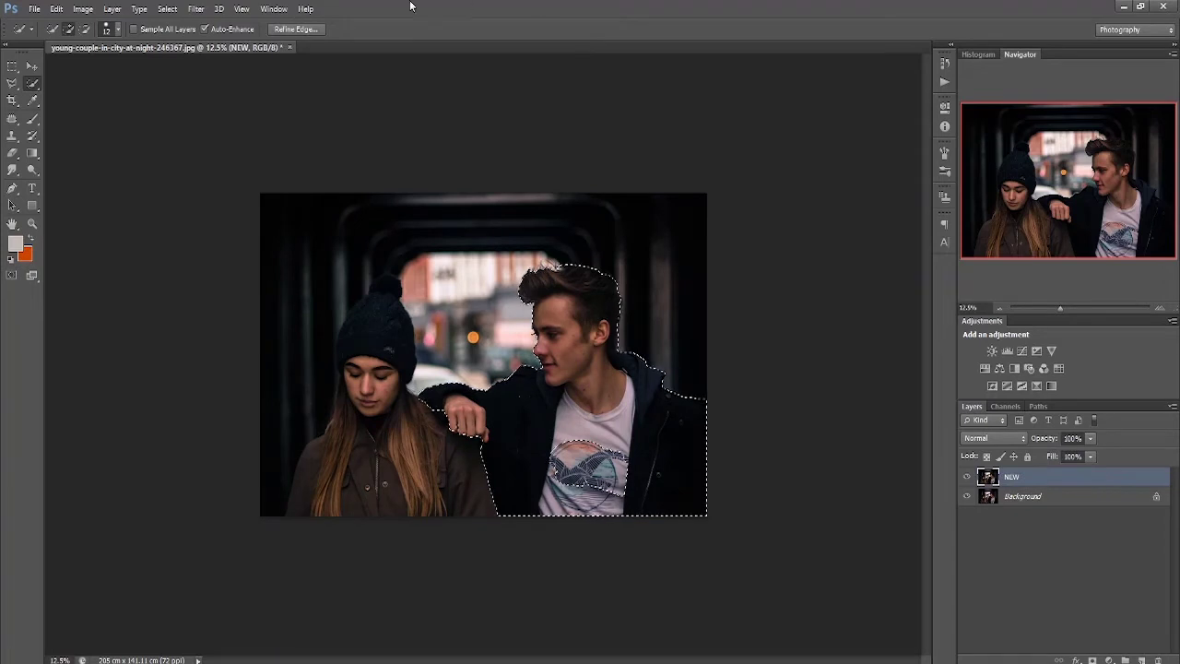
# Subtract parts of the T-shirt graphic from the man's selection
pyautogui.hotkey('ctrl', '+')
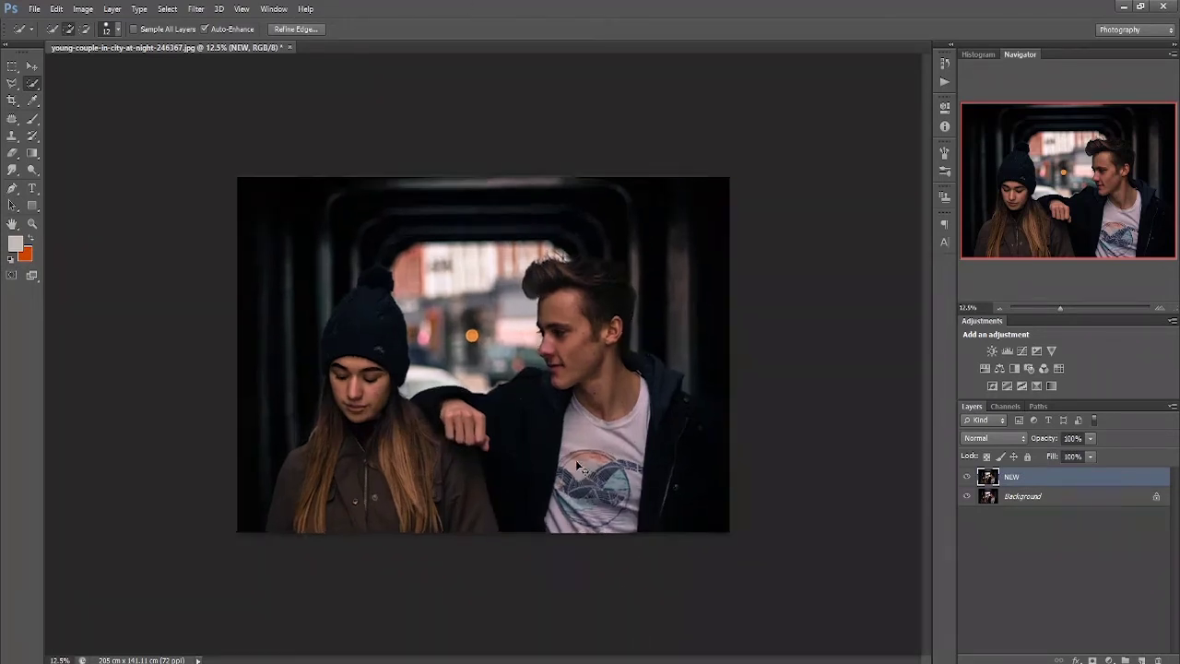
pyautogui.click(84, 30)
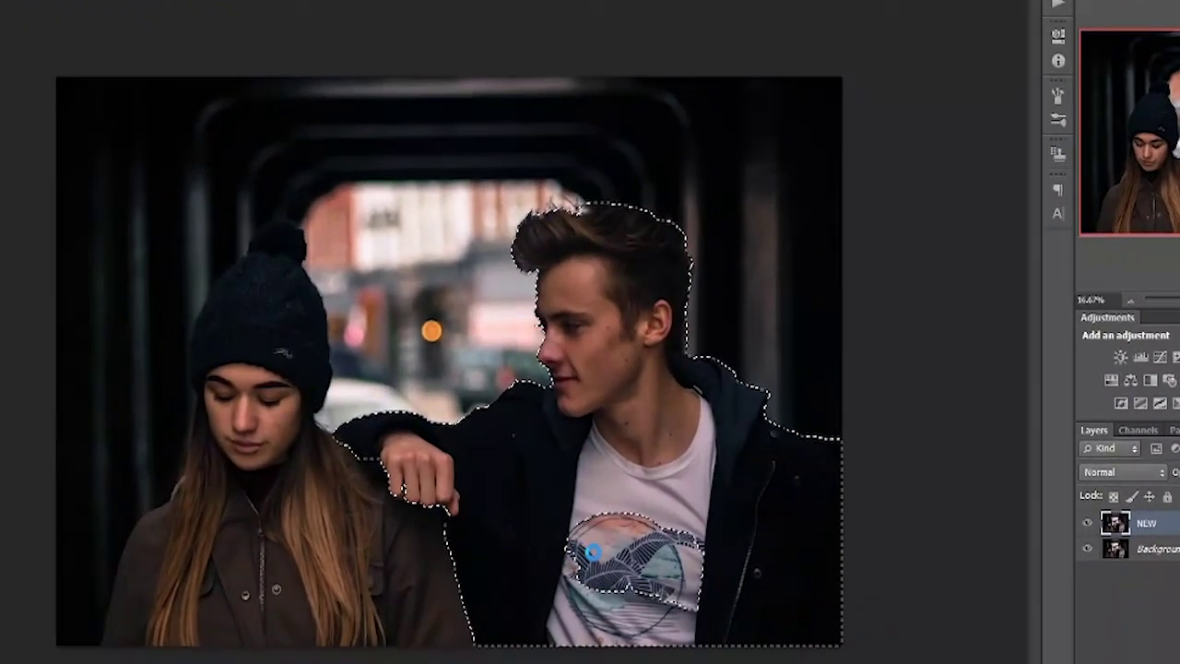
pyautogui.click(592, 552)
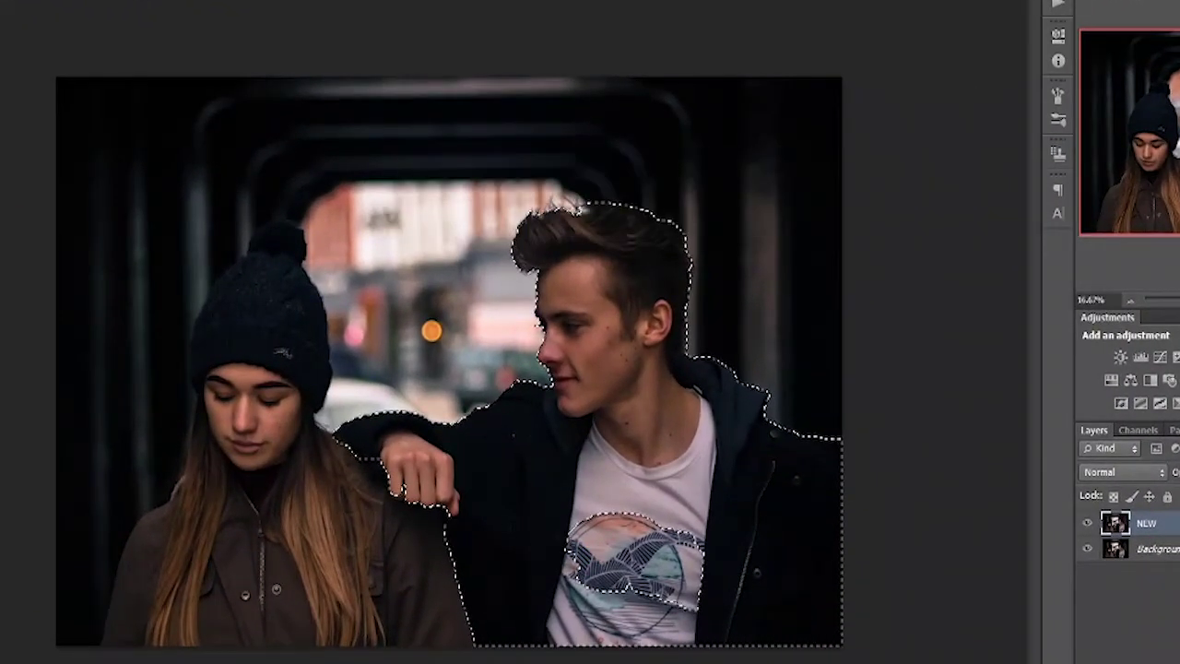
pyautogui.click(601, 544)
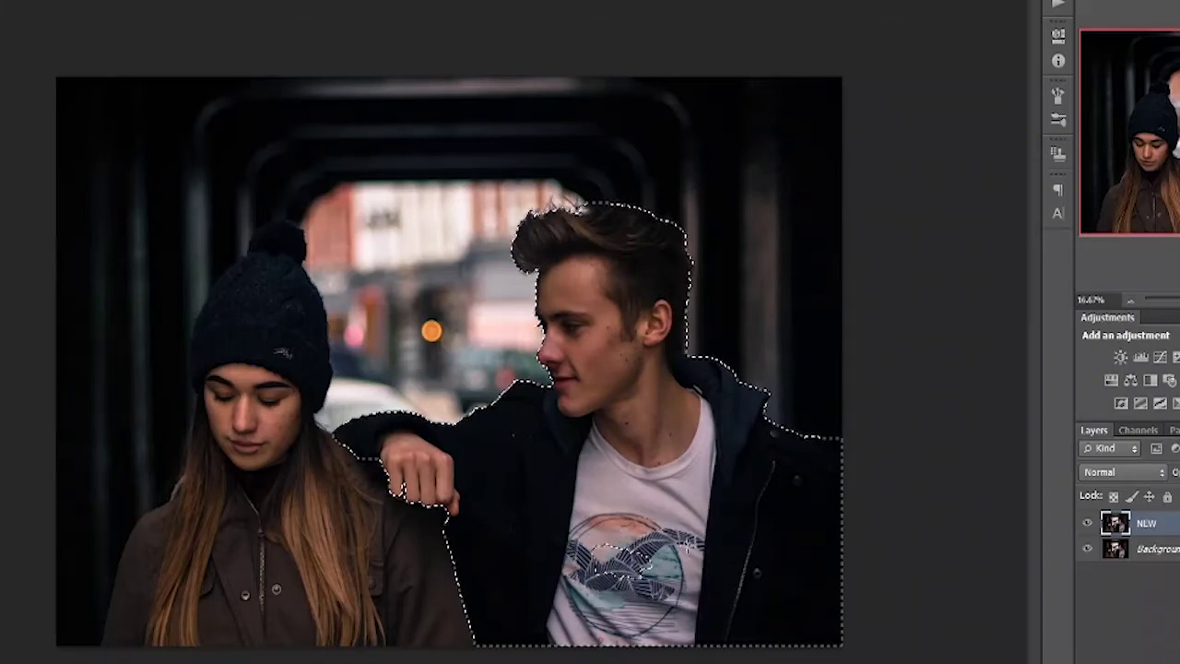
pyautogui.keyDown('alt'); pyautogui.click(609, 562); pyautogui.keyUp('alt')
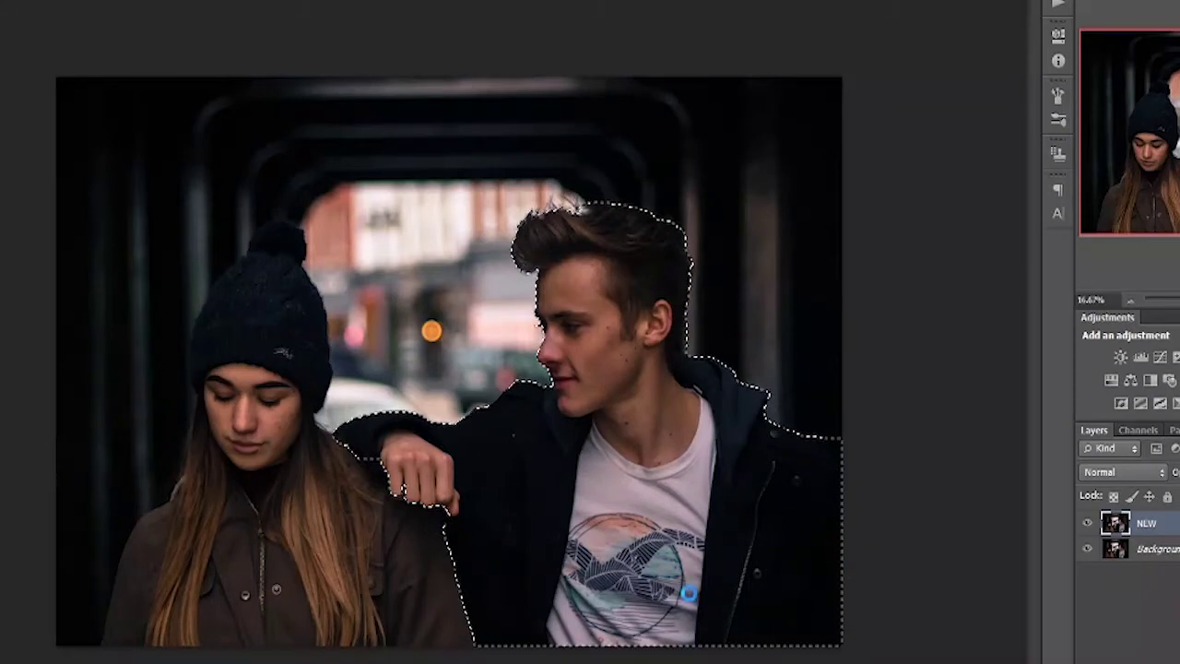
pyautogui.hotkey('ctrl', '+')
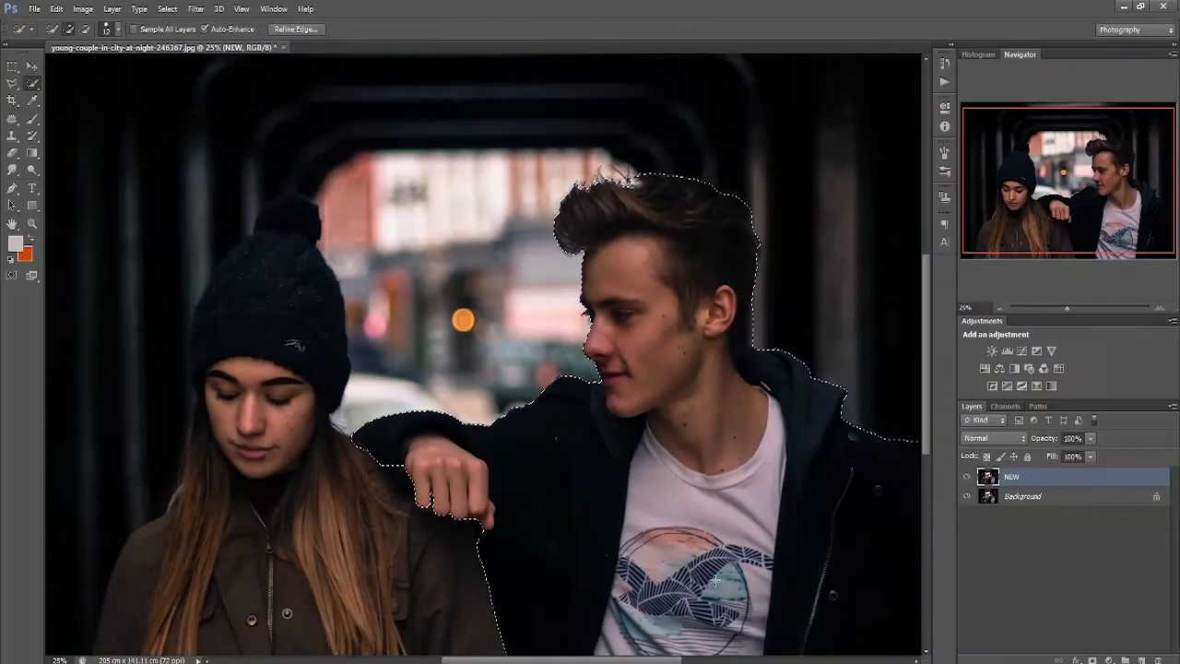
# Copy the selection to Layer 1, preview it with other layers hidden, then remove it
pyautogui.hotkey('ctrl', '-')
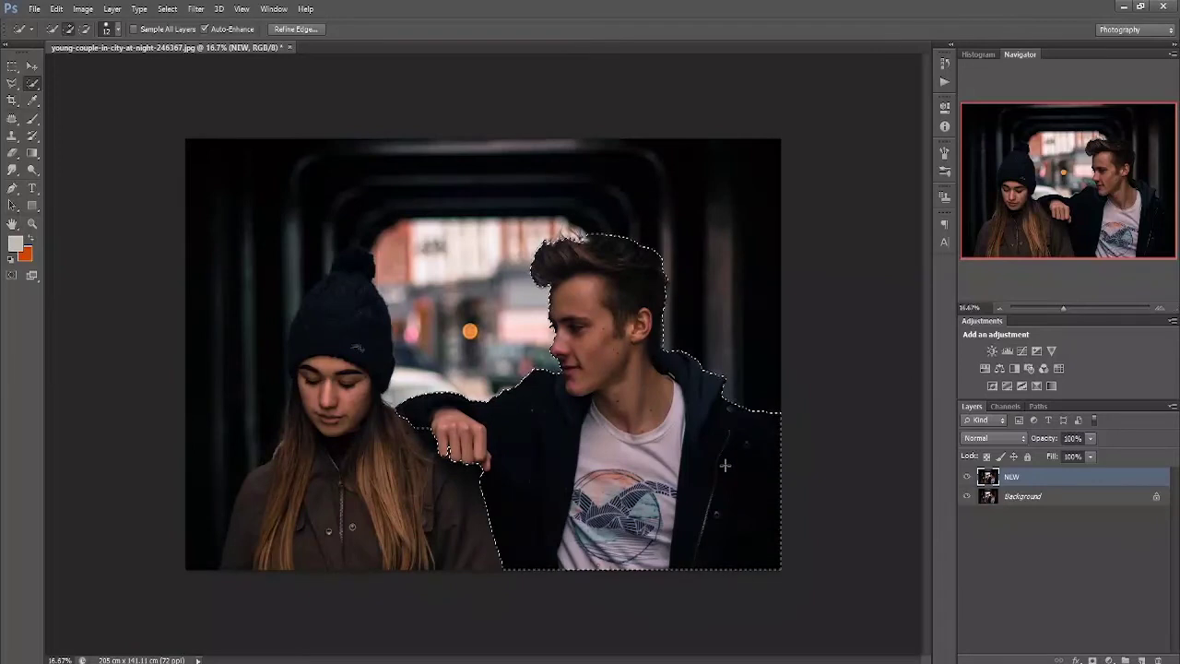
pyautogui.rightClick(729, 466)
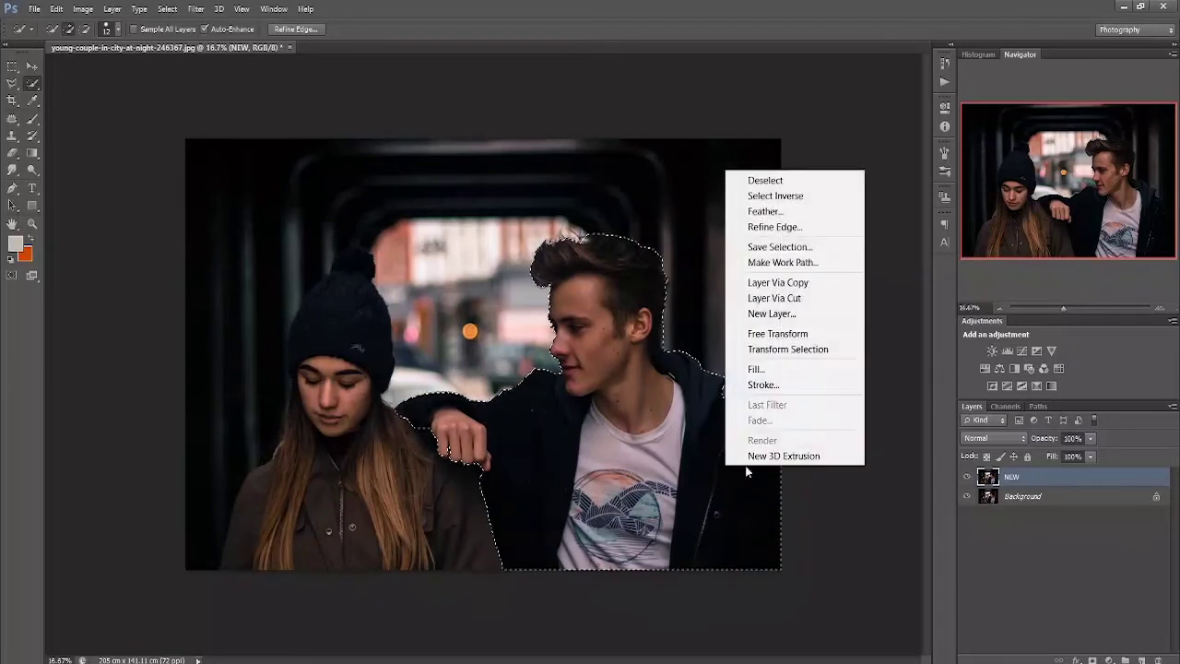
pyautogui.click(810, 288)
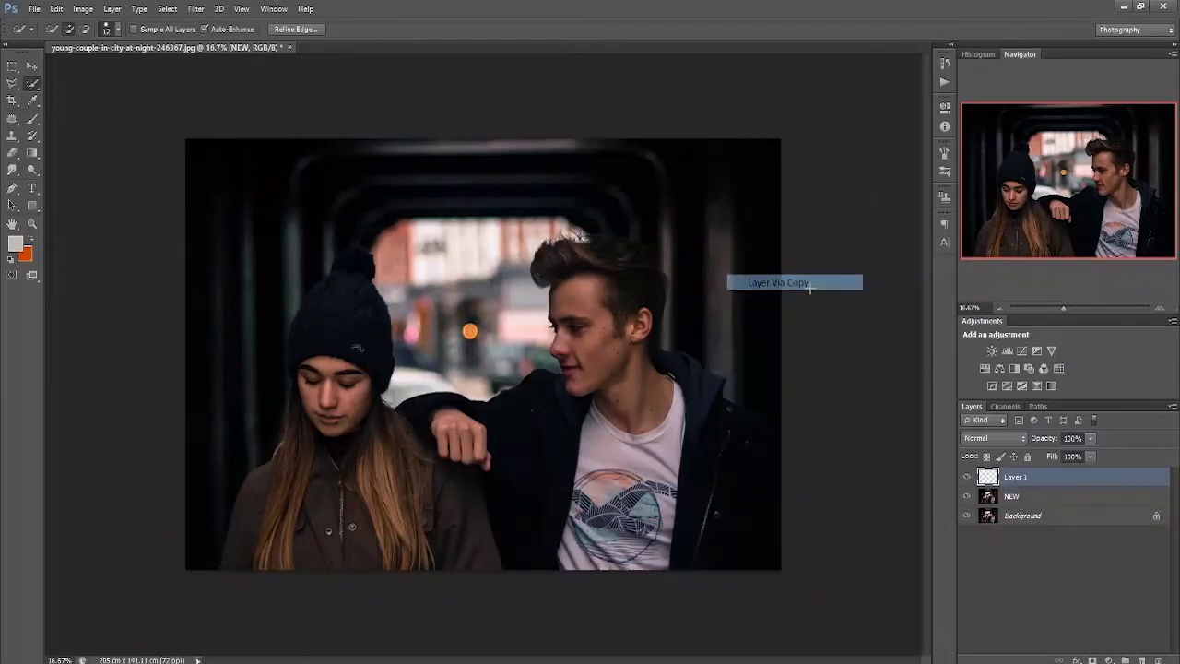
pyautogui.click(1092, 498)
pyautogui.click(966, 496)
pyautogui.click(966, 515)
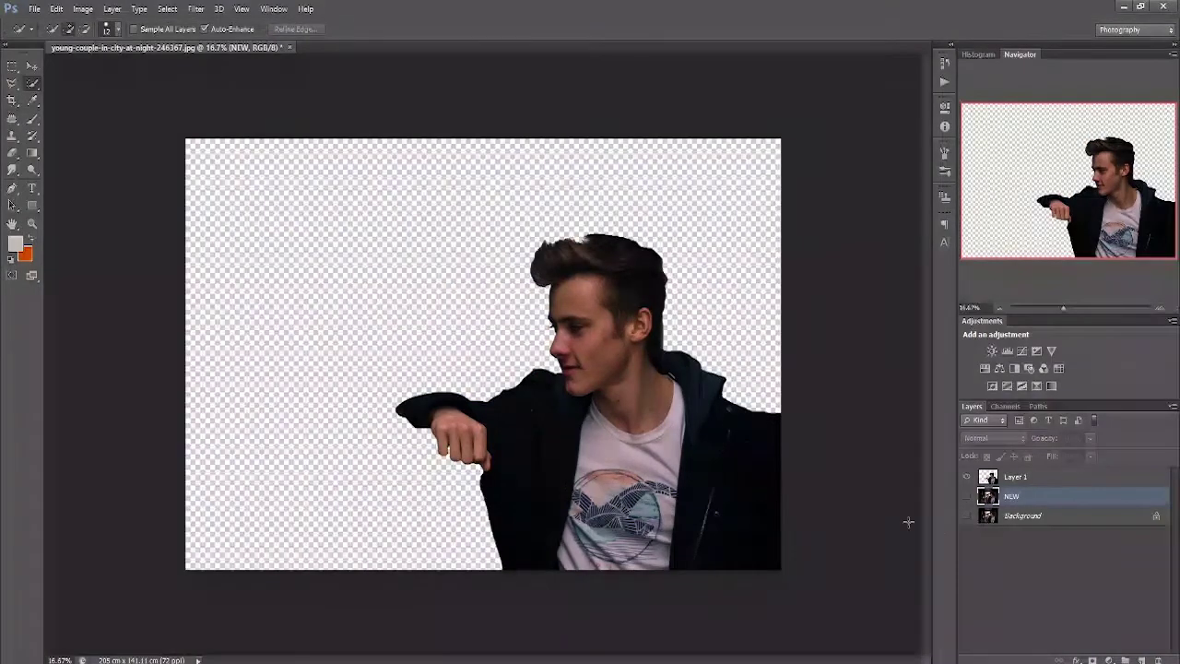
pyautogui.click(31, 66)
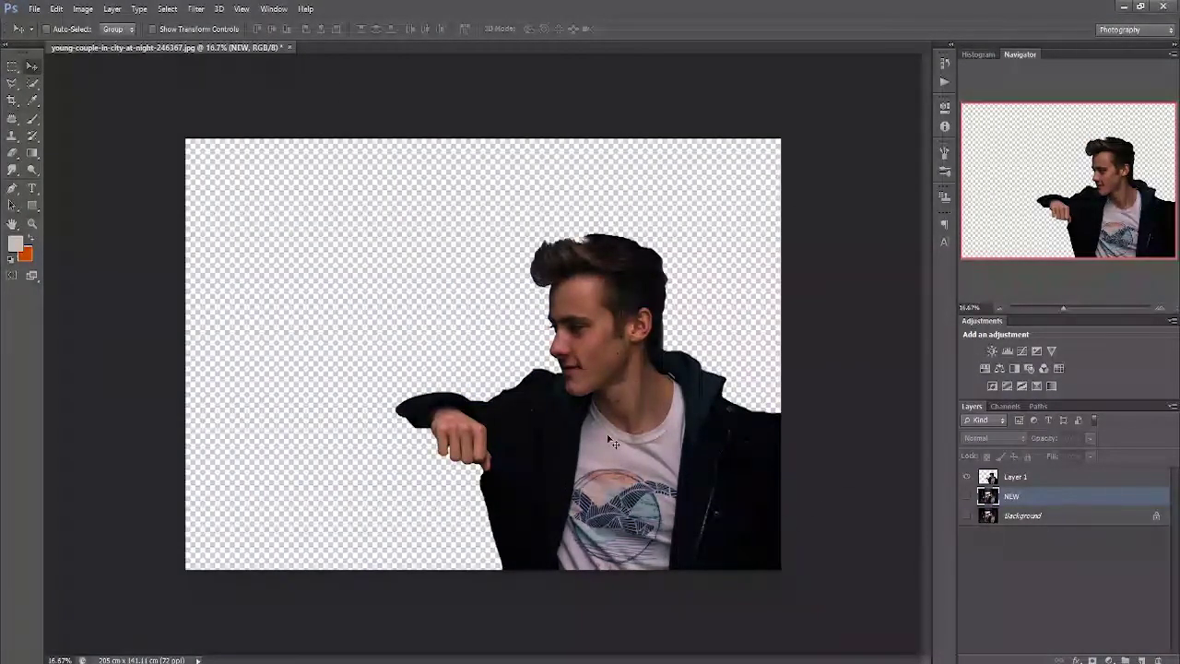
pyautogui.click(967, 498)
pyautogui.click(1019, 479)
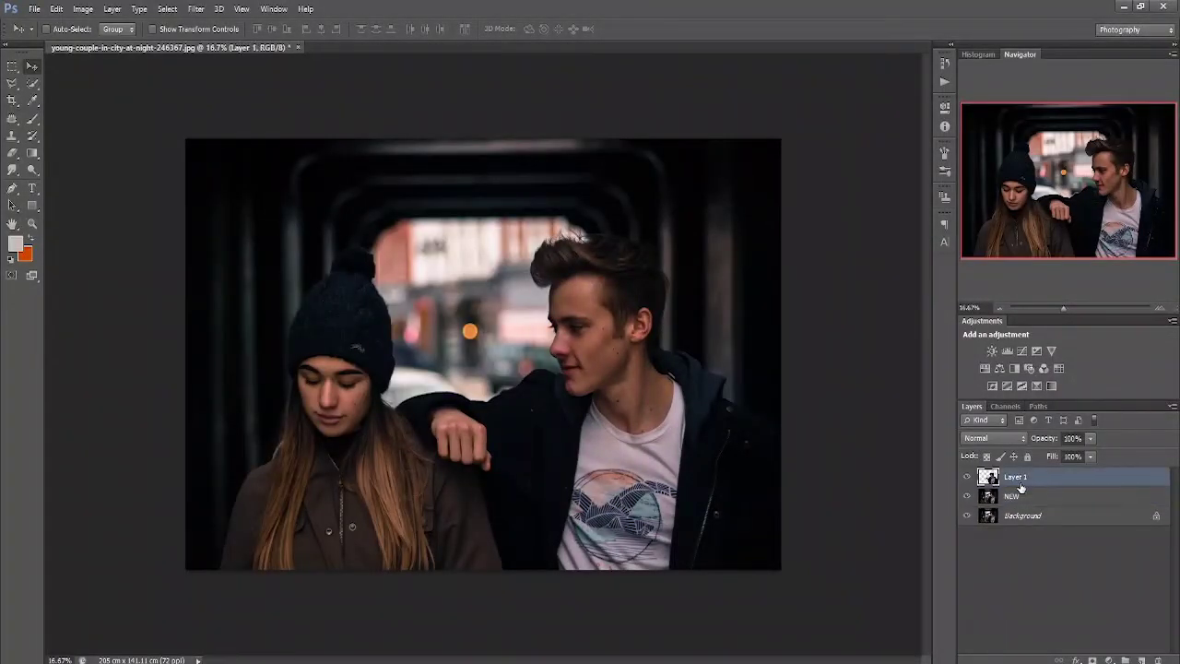
pyautogui.hotkey('ctrl', 'e')
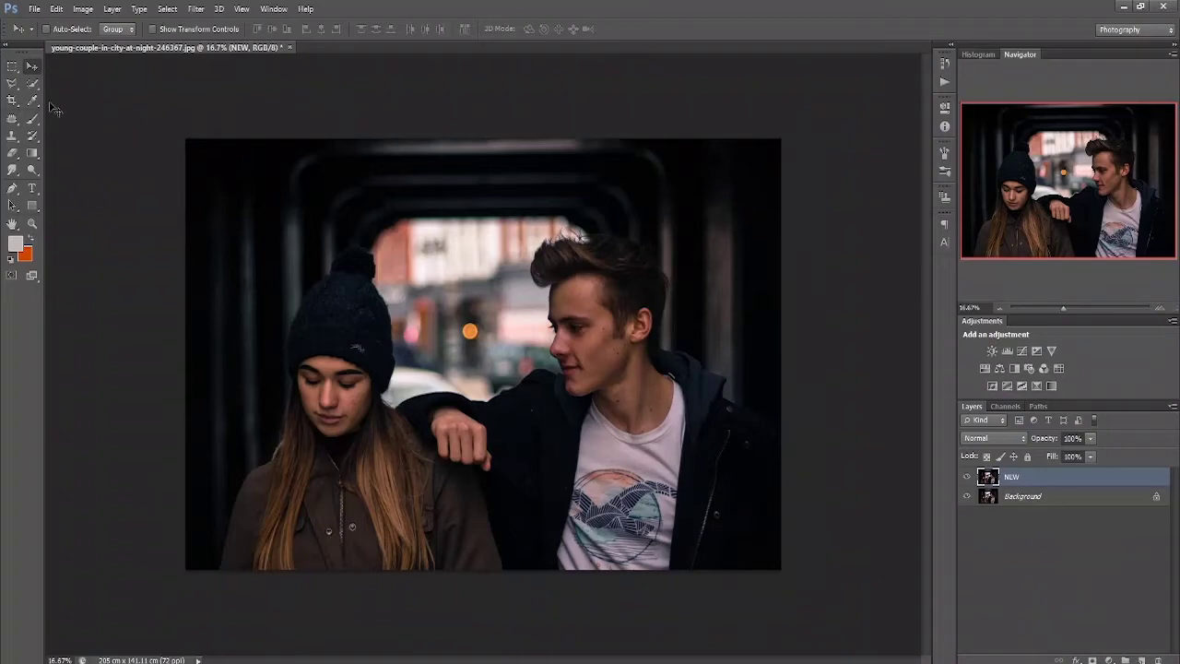
# Try the Magic Wand on the dark areas, then deselect everything
pyautogui.rightClick(33, 83)
pyautogui.click(88, 95)
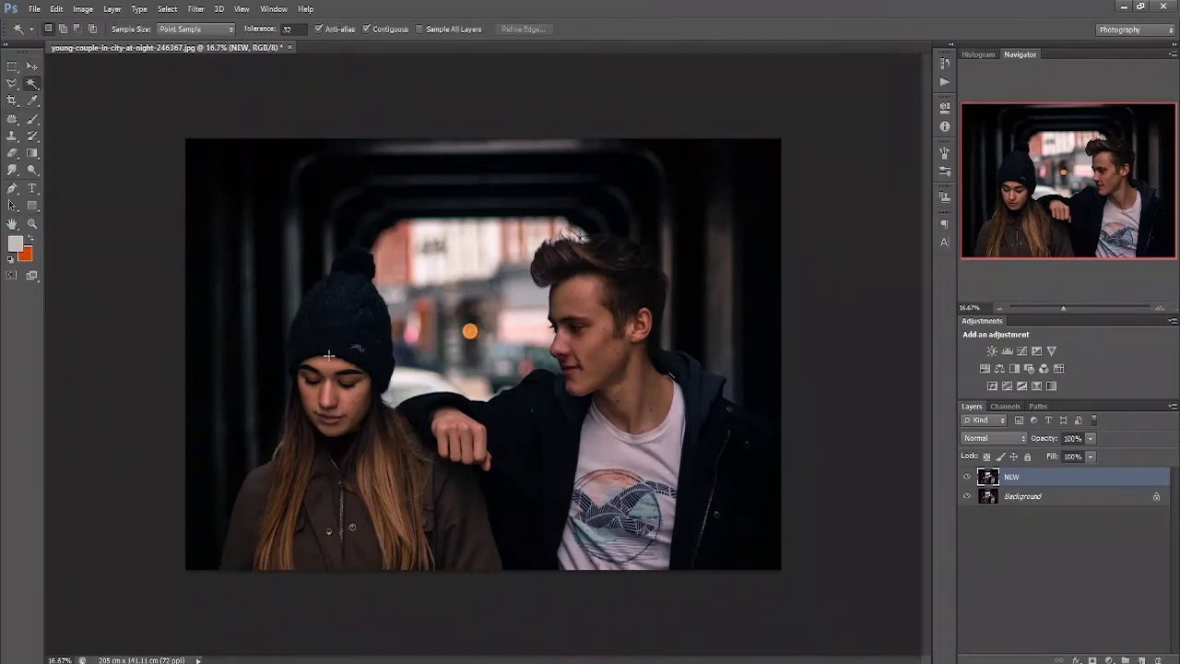
pyautogui.click(464, 179)
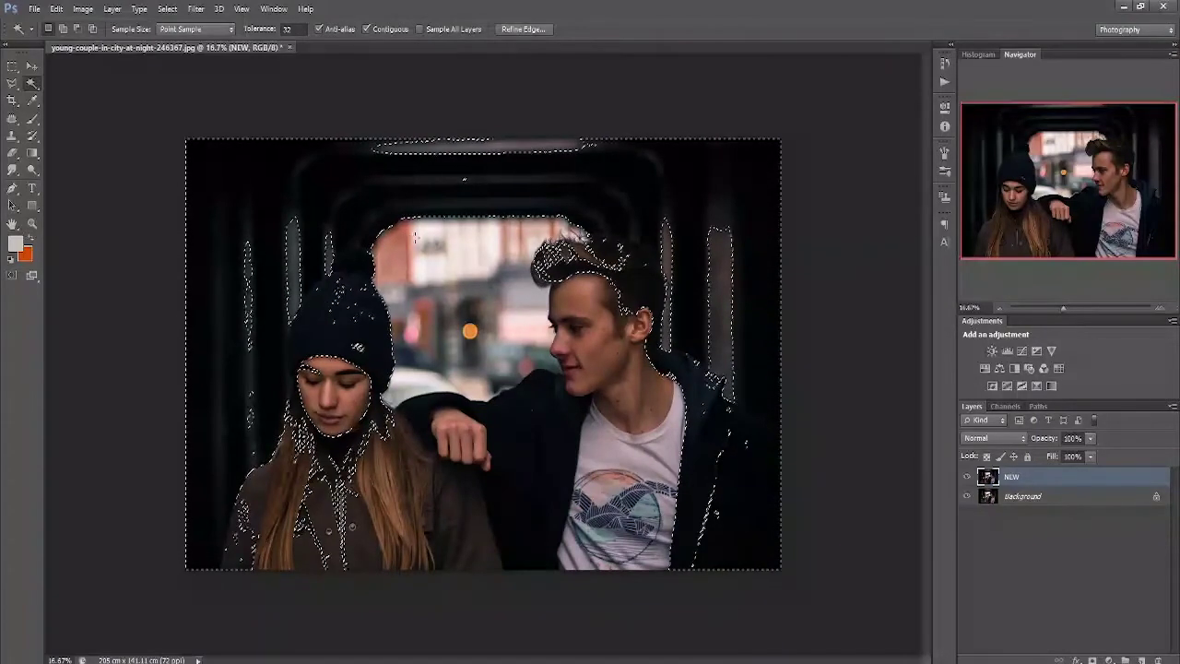
pyautogui.hotkey('ctrl', 'd')
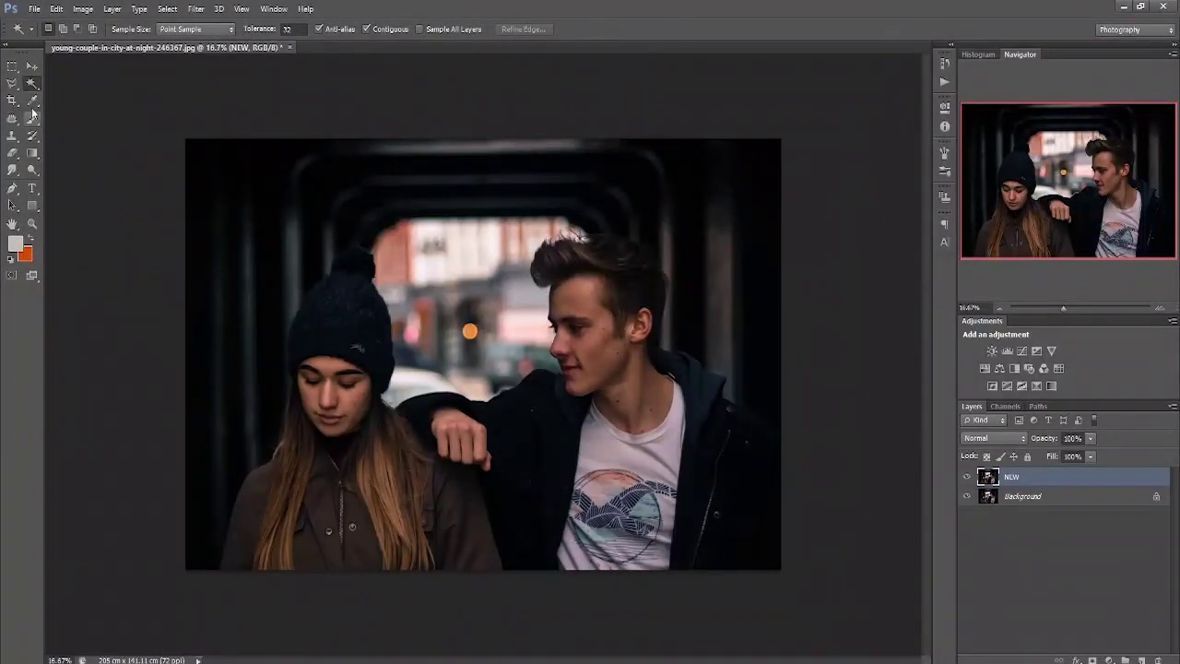
# Trial-crop the photo around the young man, then undo the crop
pyautogui.click(15, 104)
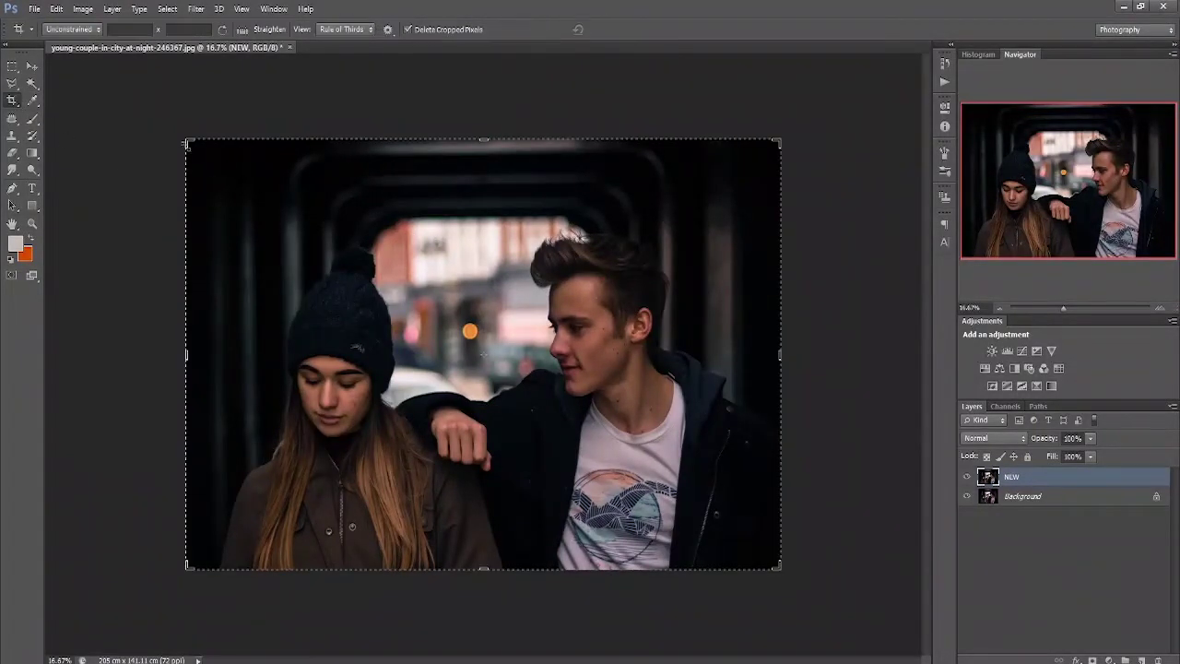
pyautogui.moveTo(186, 143); pyautogui.dragTo(322, 138)
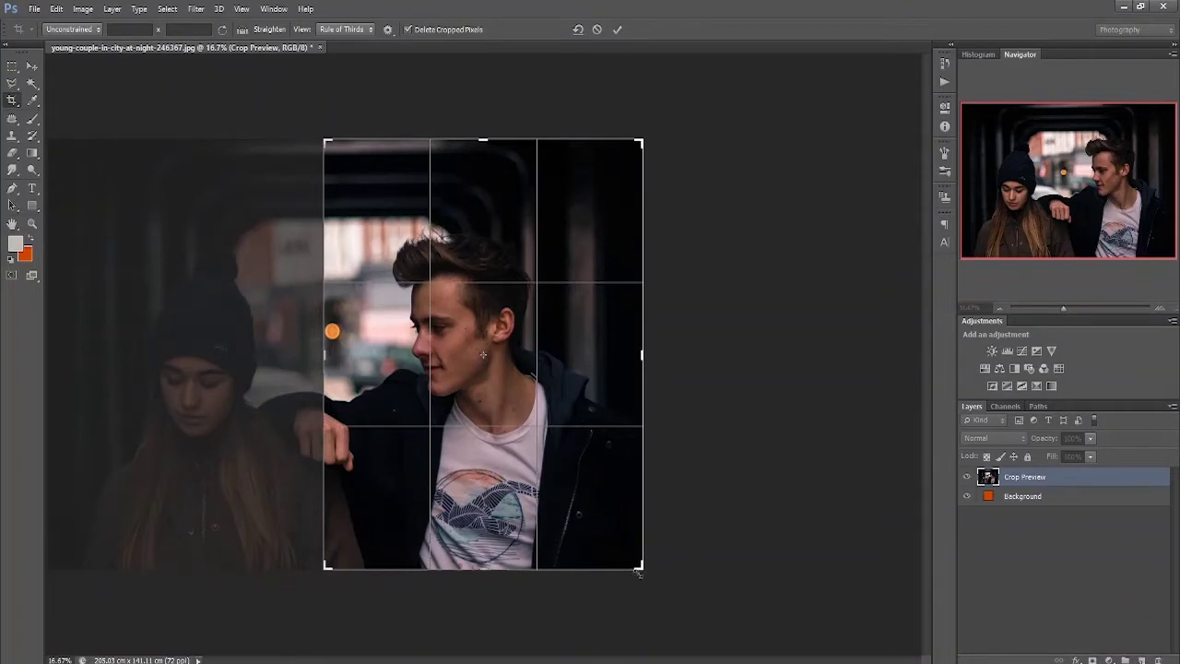
pyautogui.moveTo(638, 573); pyautogui.dragTo(649, 605)
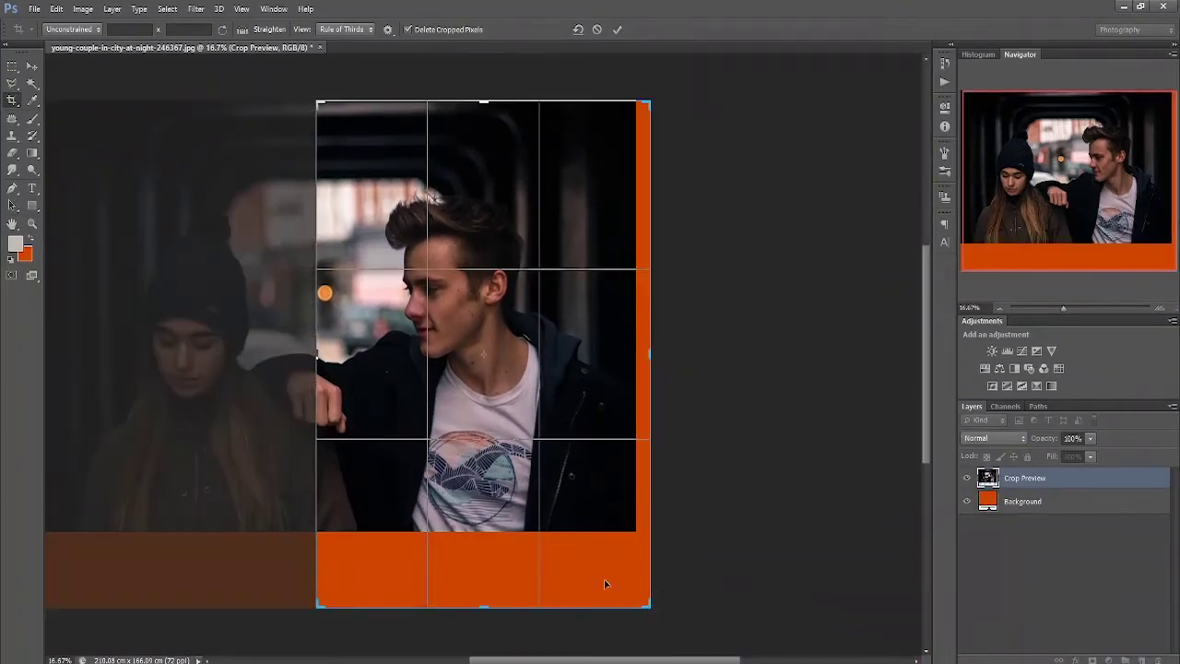
pyautogui.moveTo(656, 400)
pyautogui.mouseDown()
pyautogui.moveTo(752, 392)
pyautogui.moveTo(788, 417)
pyautogui.mouseUp()
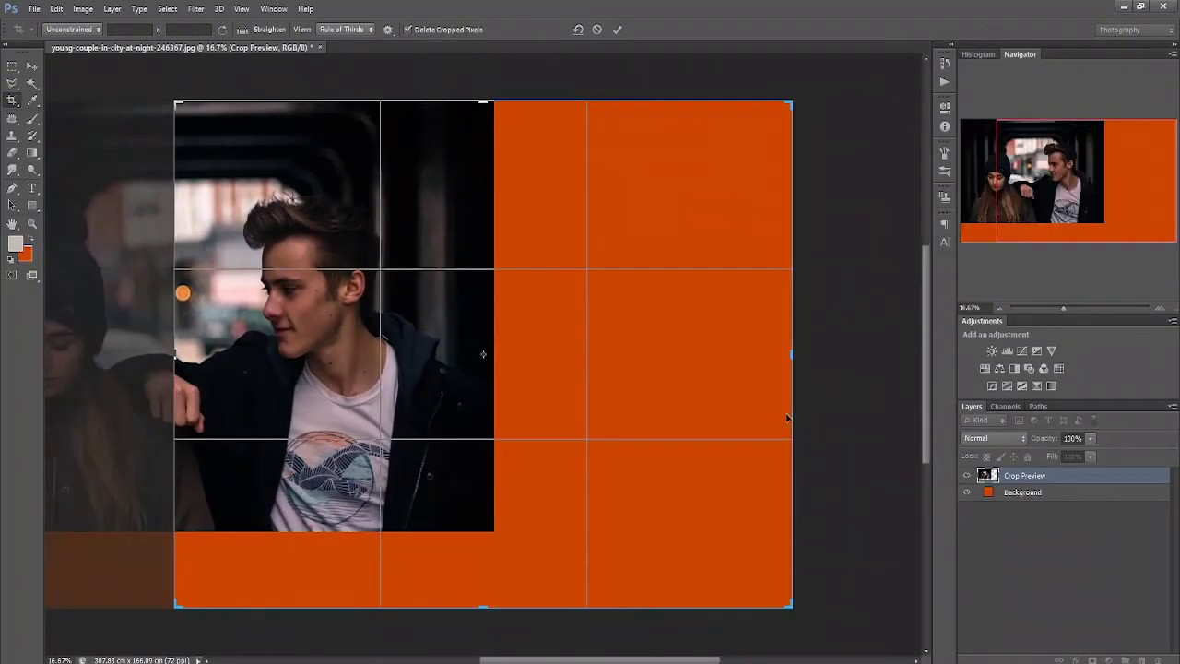
pyautogui.moveTo(793, 360); pyautogui.dragTo(646, 374)
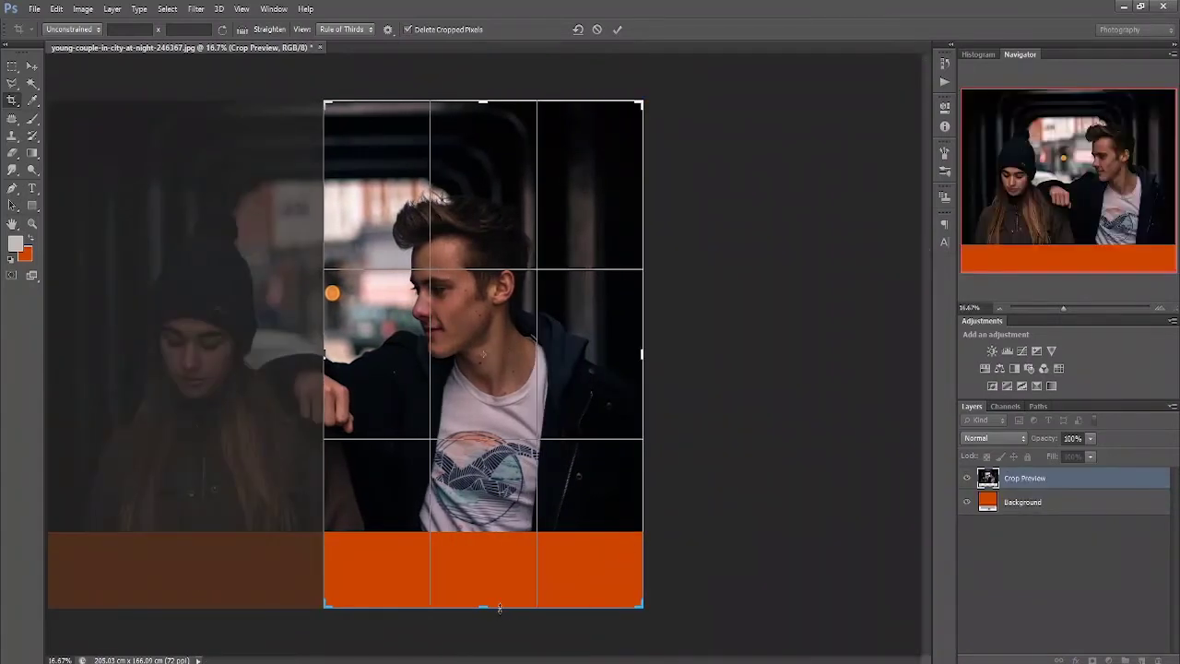
pyautogui.moveTo(499, 609); pyautogui.dragTo(504, 572)
pyautogui.press('Return')
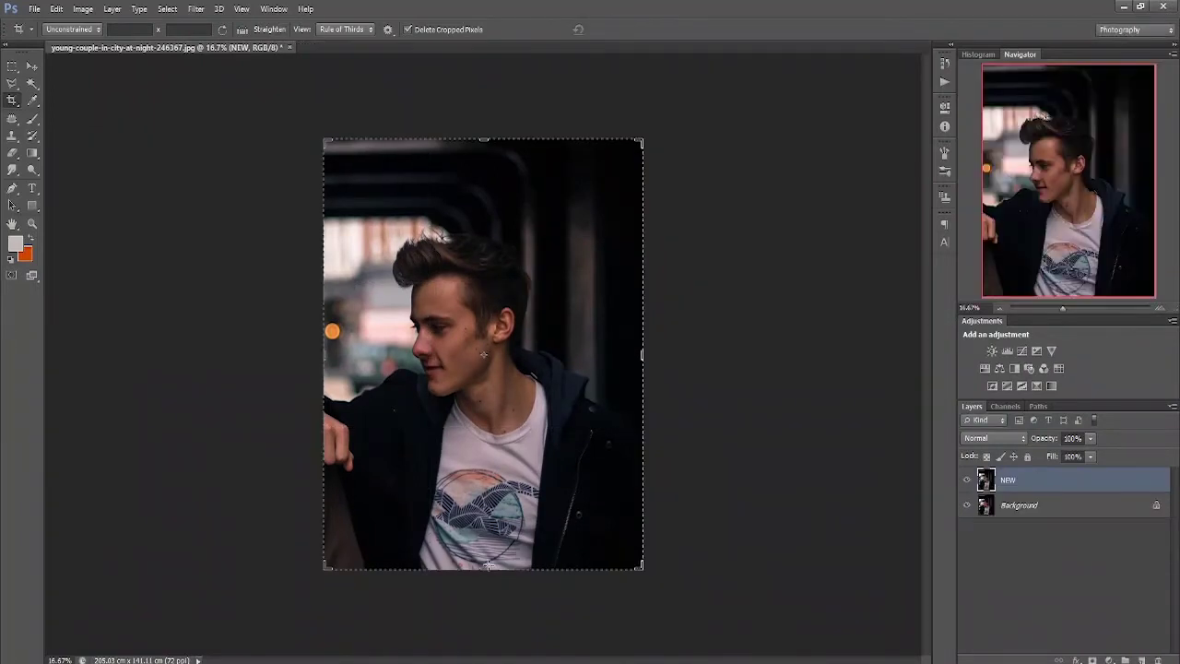
pyautogui.click(32, 70)
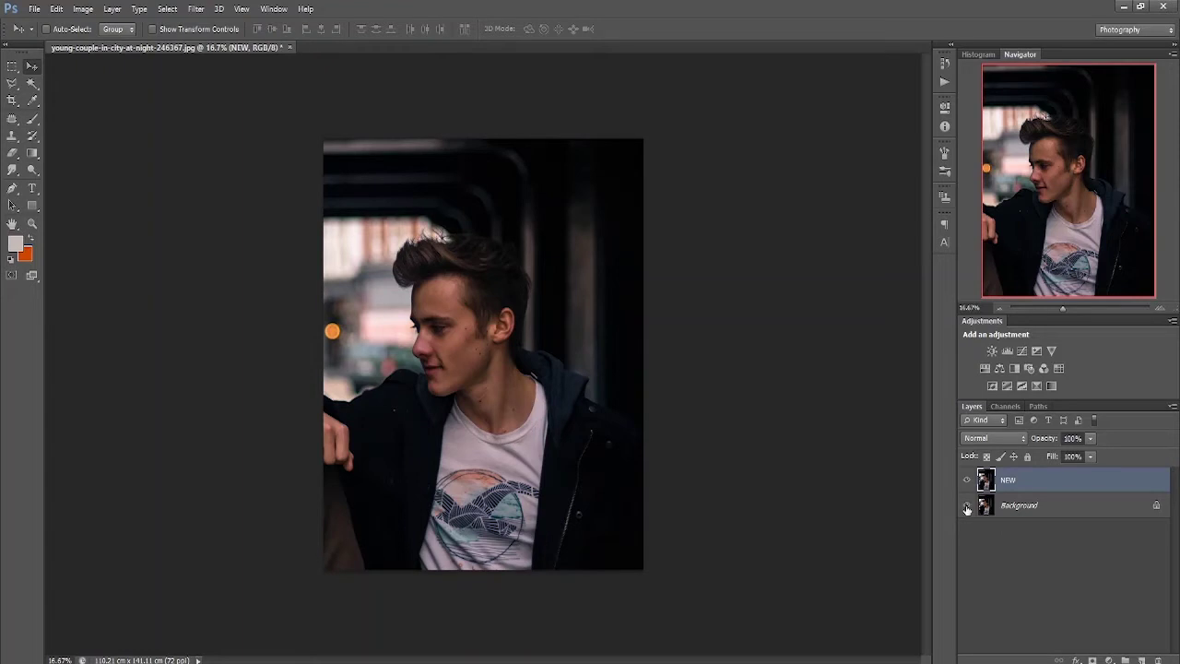
pyautogui.hotkey('ctrl', 'z')
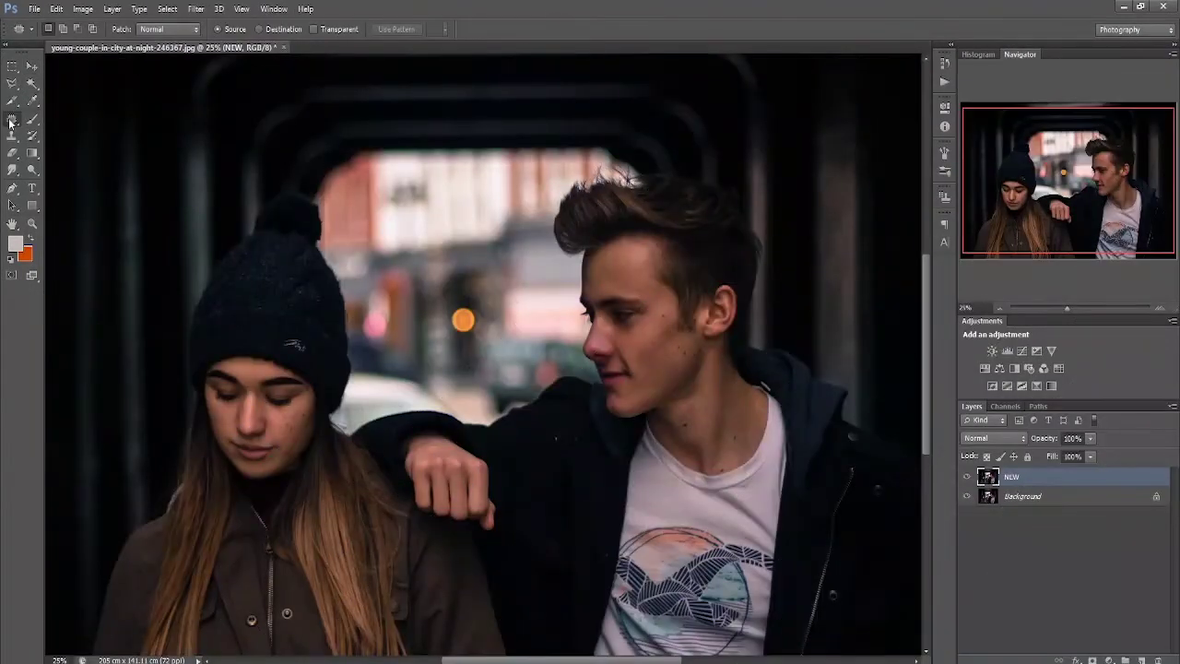
# Zoom in on the young man's face and patch away the cheek moles with clean skin
pyautogui.hotkey('ctrl', '+')
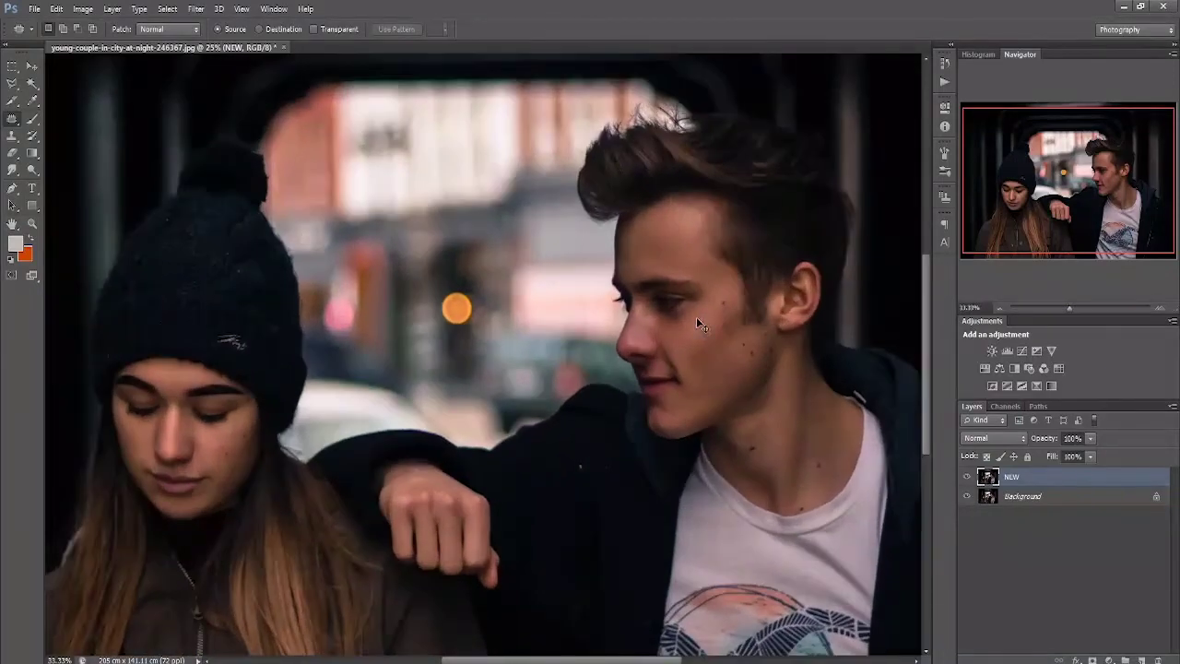
pyautogui.hotkey('ctrl', '+')
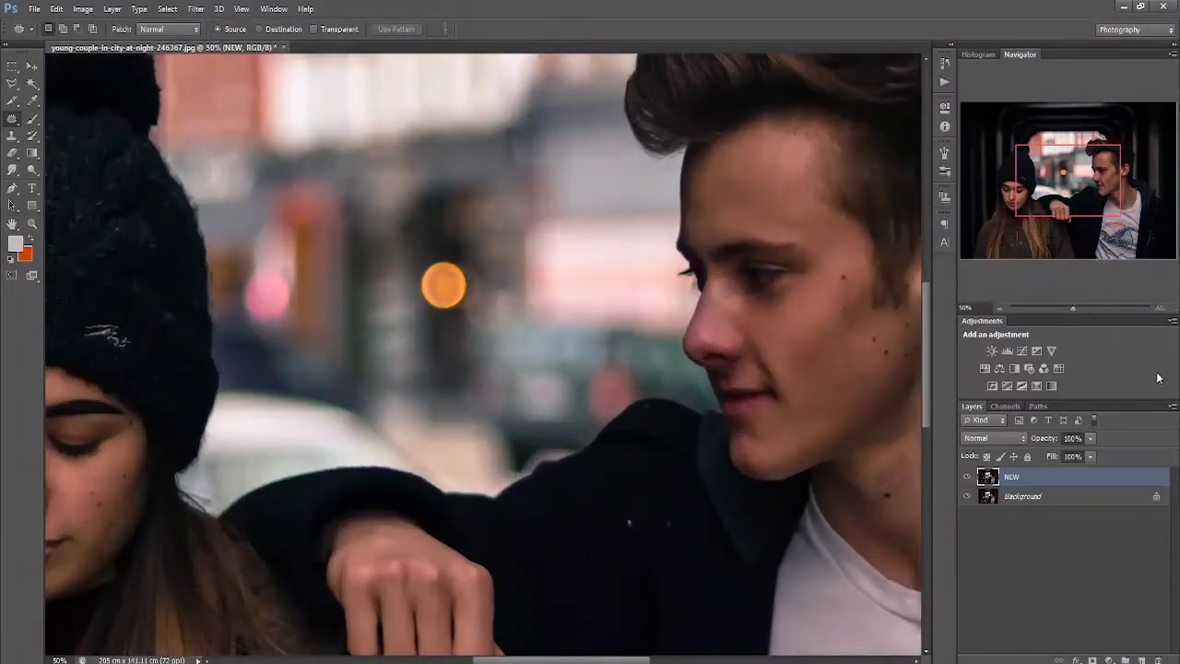
pyautogui.moveTo(1097, 189); pyautogui.dragTo(1142, 187)
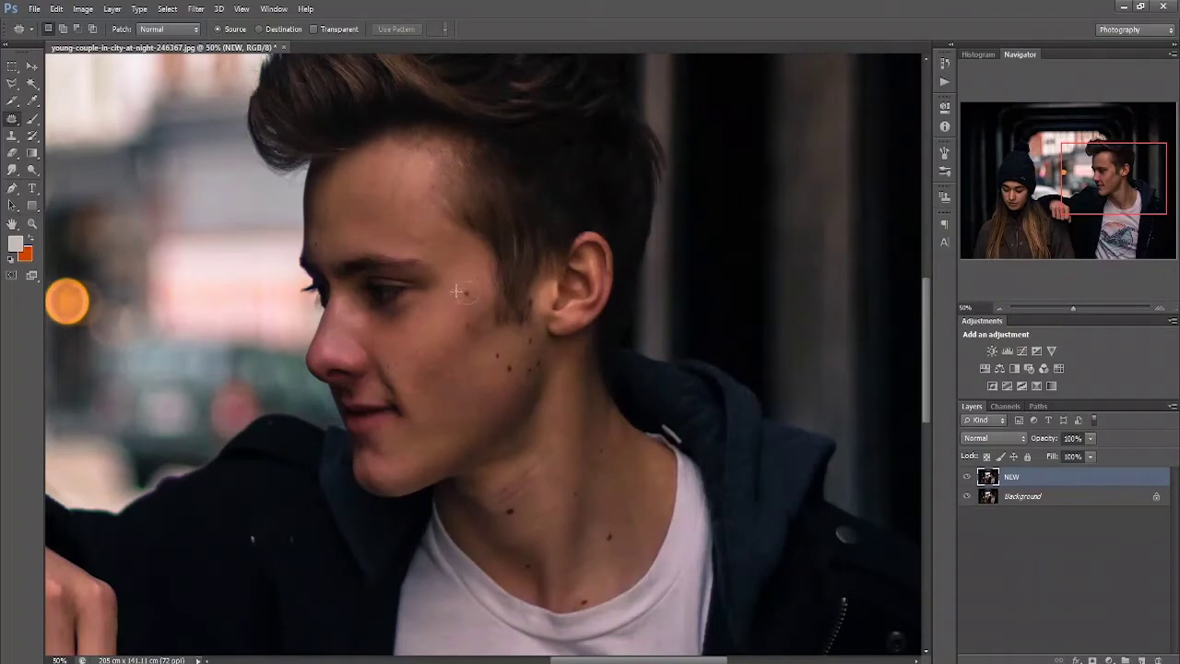
pyautogui.moveTo(455, 291); pyautogui.dragTo(426, 213)
pyautogui.scroll(1, 513, 369)
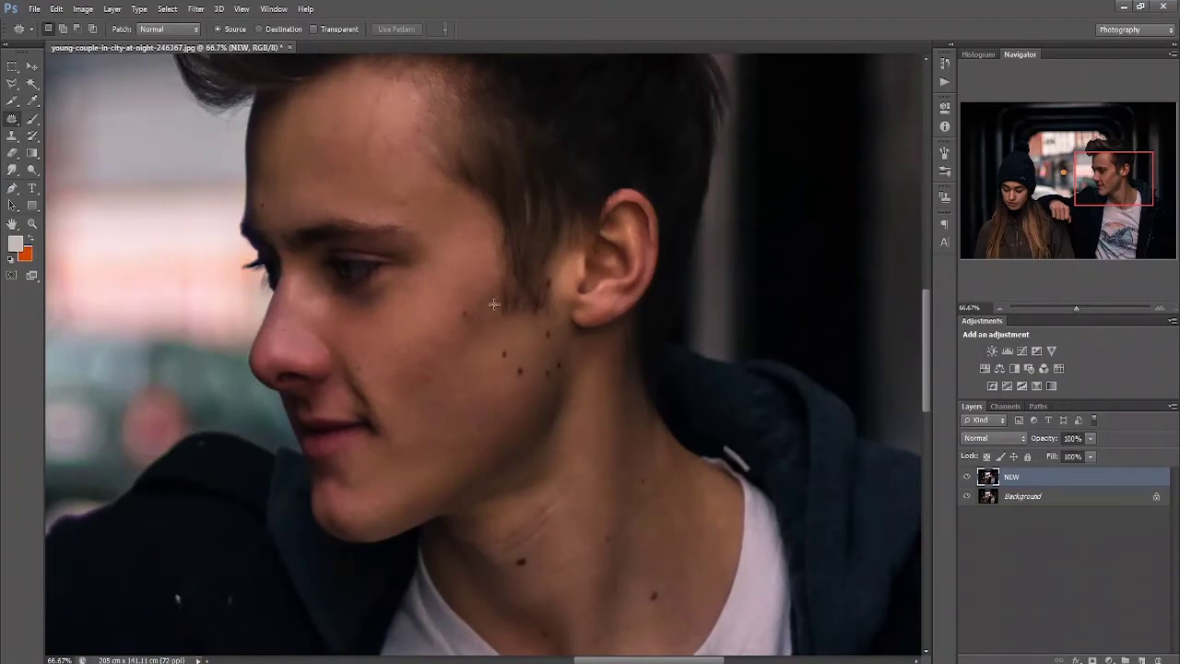
pyautogui.moveTo(465, 297)
pyautogui.mouseDown()
pyautogui.moveTo(474, 319)
pyautogui.moveTo(398, 328)
pyautogui.mouseUp()
pyautogui.hotkey('ctrl', 'd')
# Patch the neck mole and another cheek mole, toggling NEW's visibility to compare
pyautogui.moveTo(529, 548)
pyautogui.mouseDown()
pyautogui.moveTo(523, 564)
pyautogui.moveTo(571, 522)
pyautogui.moveTo(610, 523)
pyautogui.moveTo(580, 514)
pyautogui.mouseUp()
pyautogui.hotkey('ctrl', 'd')
pyautogui.hotkey('ctrl', 'd')
pyautogui.click(965, 477)
pyautogui.click(965, 478)
pyautogui.click(966, 477)
pyautogui.moveTo(503, 375)
pyautogui.mouseDown()
pyautogui.moveTo(516, 380)
pyautogui.moveTo(441, 416)
pyautogui.mouseUp()
pyautogui.hotkey('ctrl', 'd')
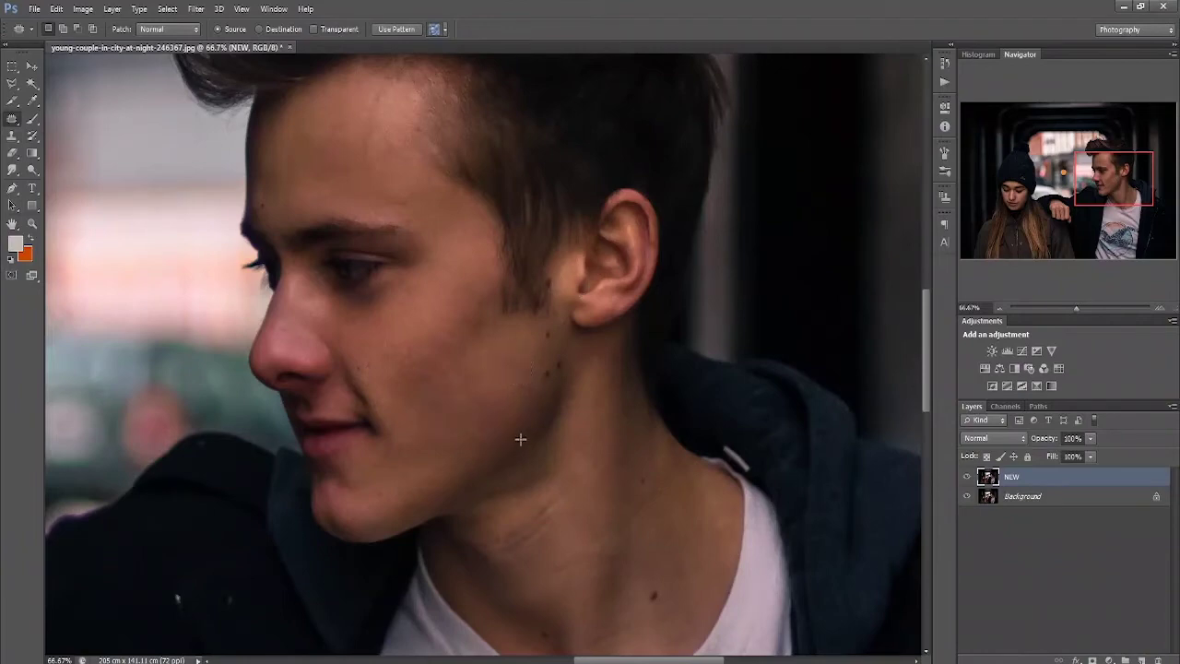
pyautogui.hotkey('ctrl', '-')
pyautogui.hotkey('ctrl', '-')
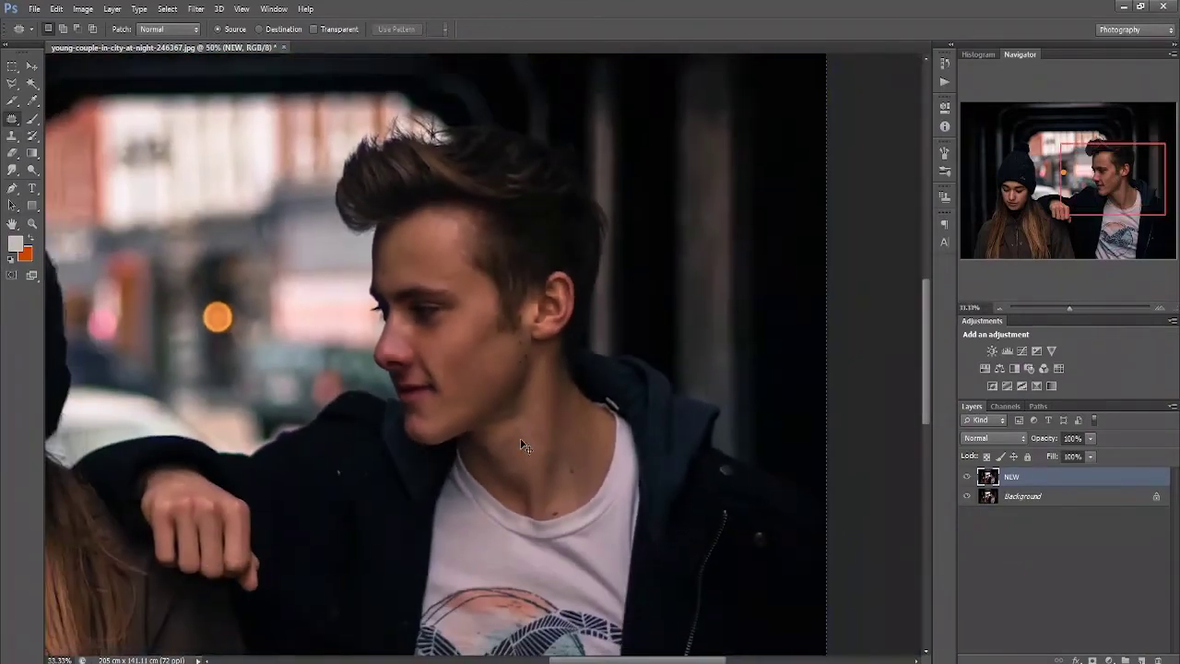
pyautogui.hotkey('ctrl', '-')
pyautogui.hotkey('ctrl', '-')
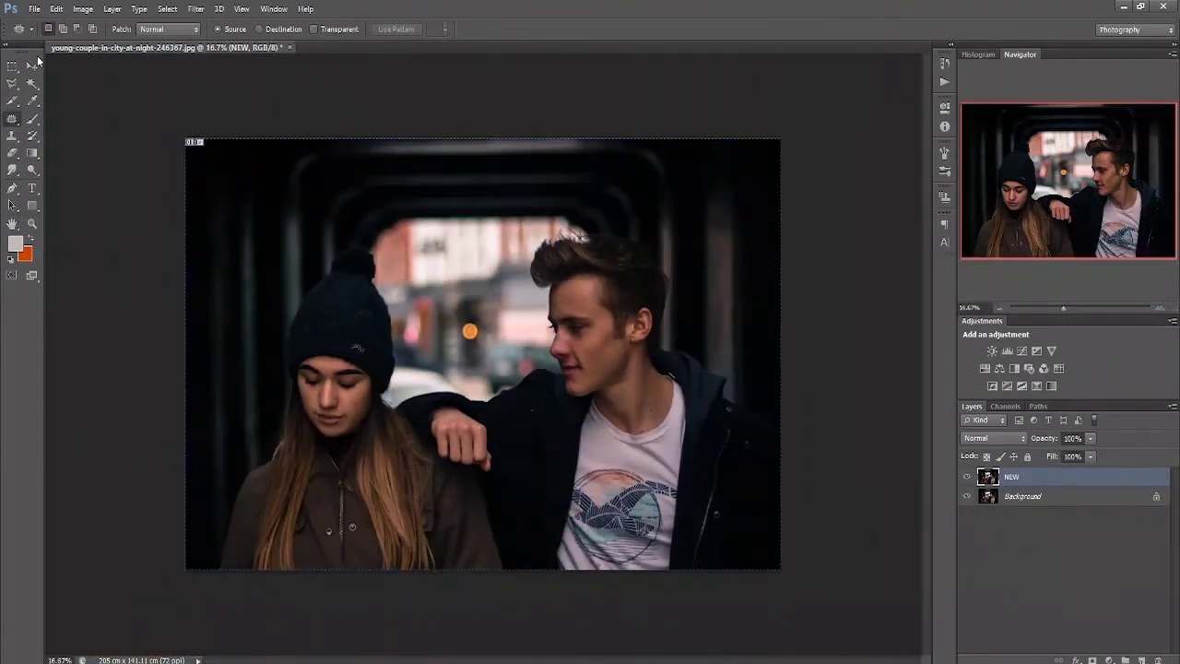
# Switch to the Healing Brush Tool from the healing tools group
pyautogui.rightClick(11, 120)
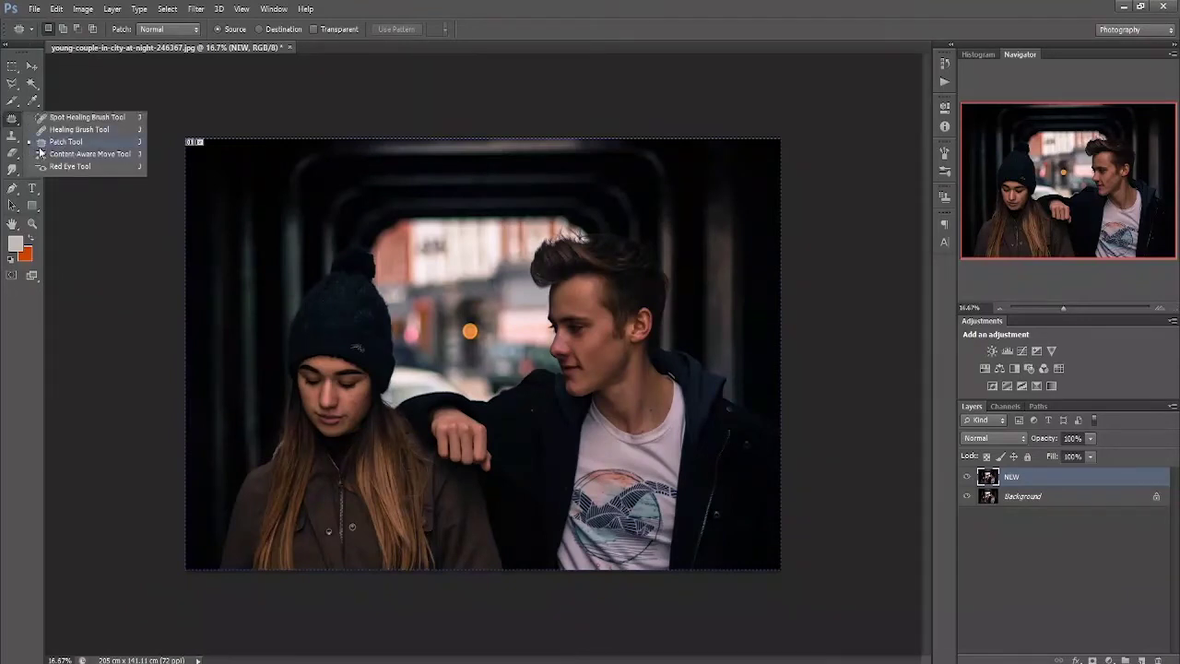
pyautogui.click(84, 117)
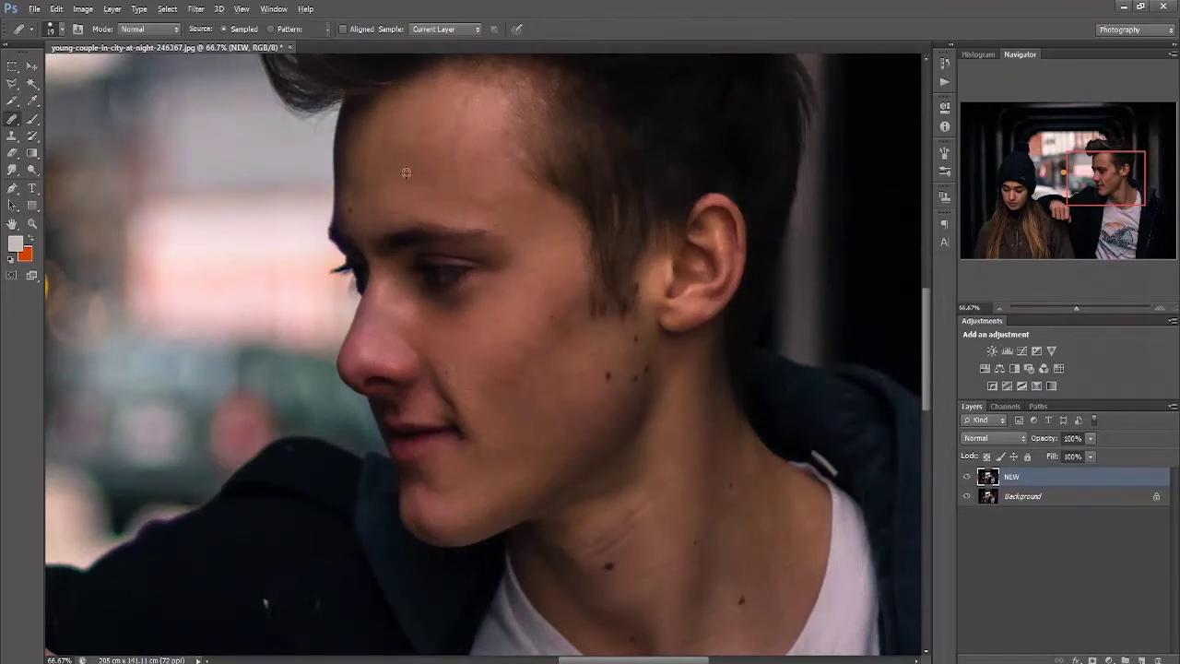
# Sample clean forehead skin and heal the mole and blemish below the ear
pyautogui.press('alt')
pyautogui.keyDown('alt'); pyautogui.click(406, 173); pyautogui.keyUp('alt')
pyautogui.hotkey('ctrl', '+')
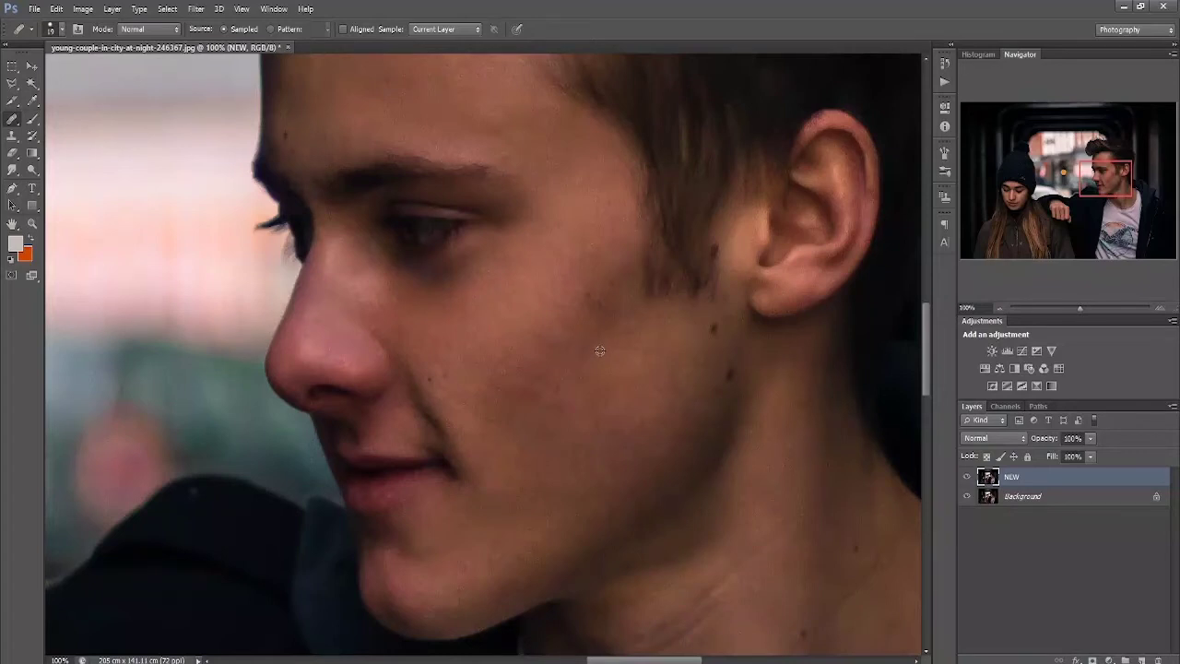
pyautogui.keyDown('alt'); pyautogui.click(714, 332); pyautogui.keyUp('alt')
pyautogui.click(726, 375)
pyautogui.hotkey('ctrl', '-')
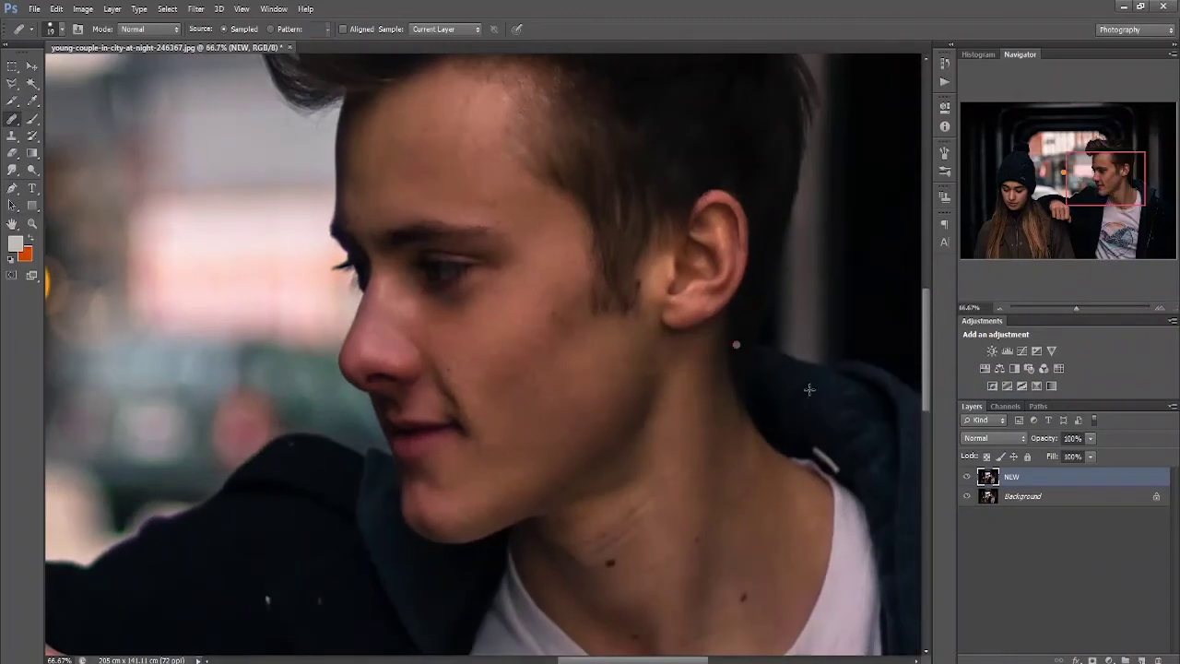
# Toggle NEW's visibility to compare the healing, then bring up the alternative healing tools
pyautogui.click(966, 476)
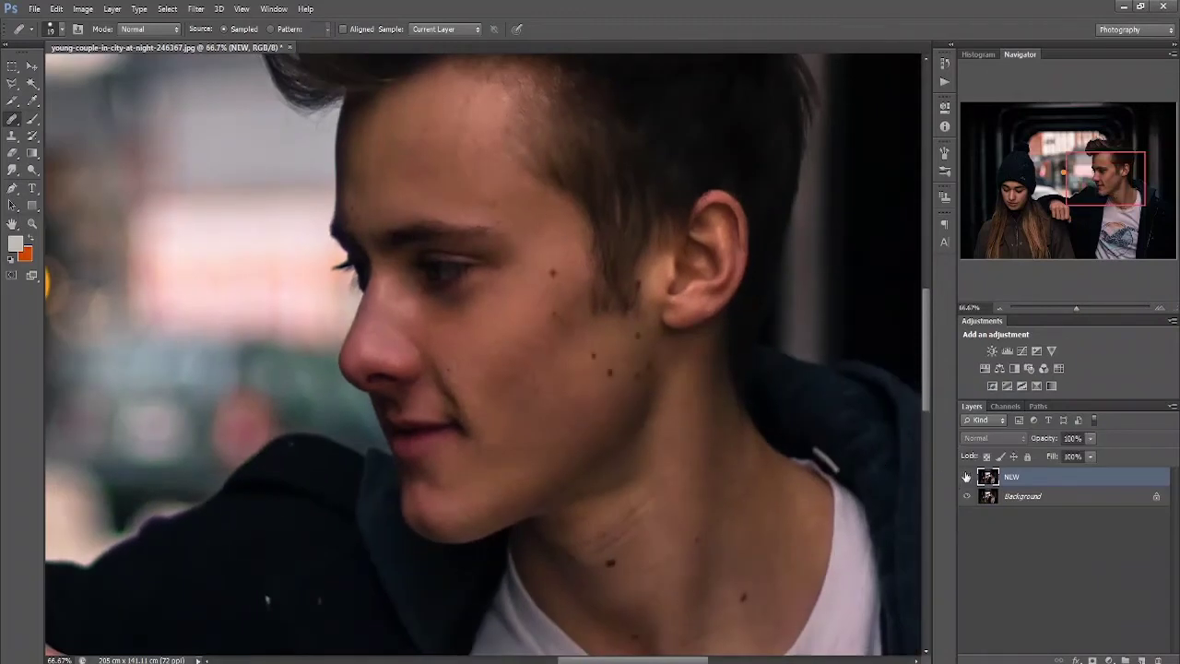
pyautogui.click(966, 476)
pyautogui.click(967, 475)
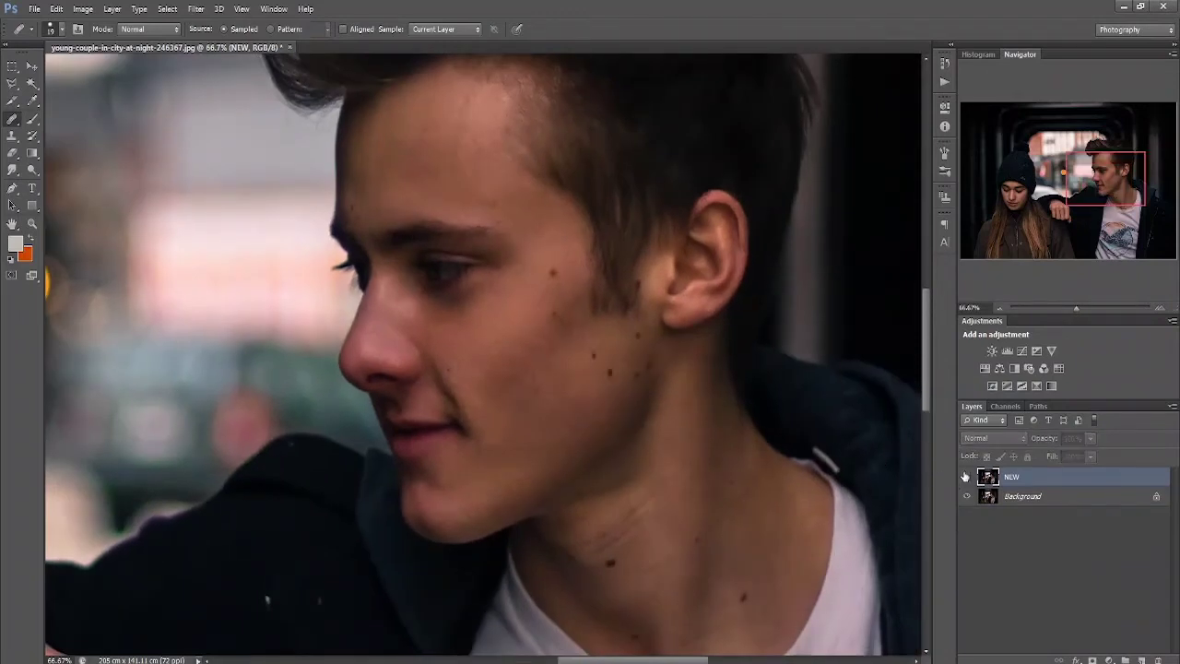
pyautogui.click(967, 476)
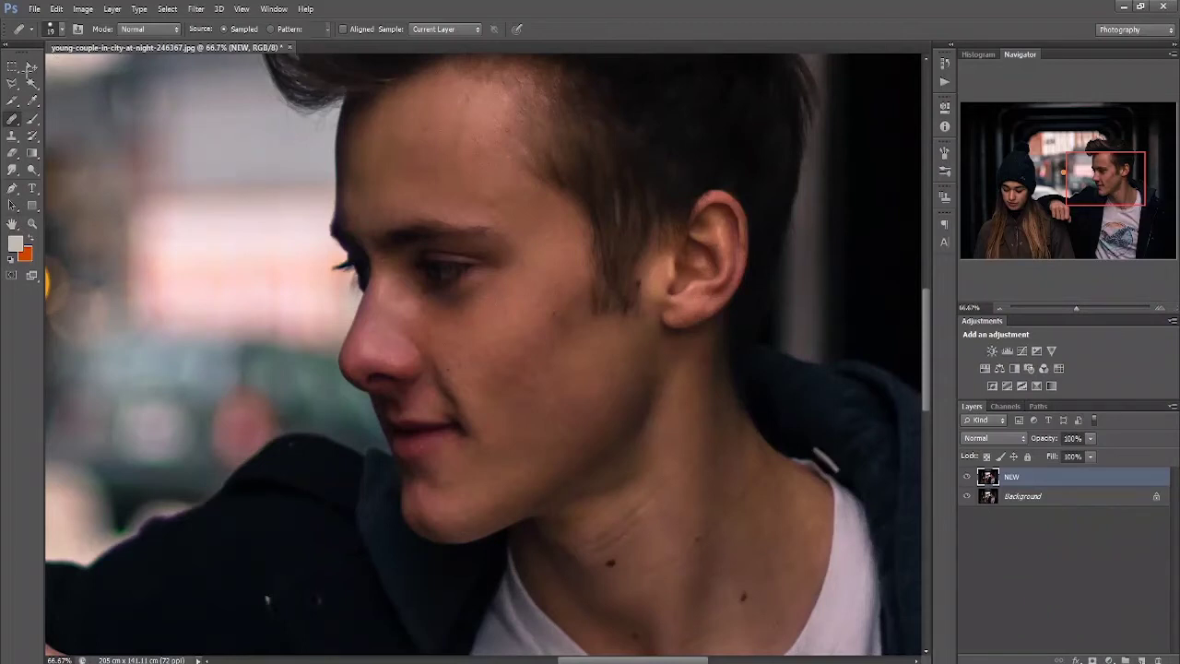
pyautogui.rightClick(18, 121)
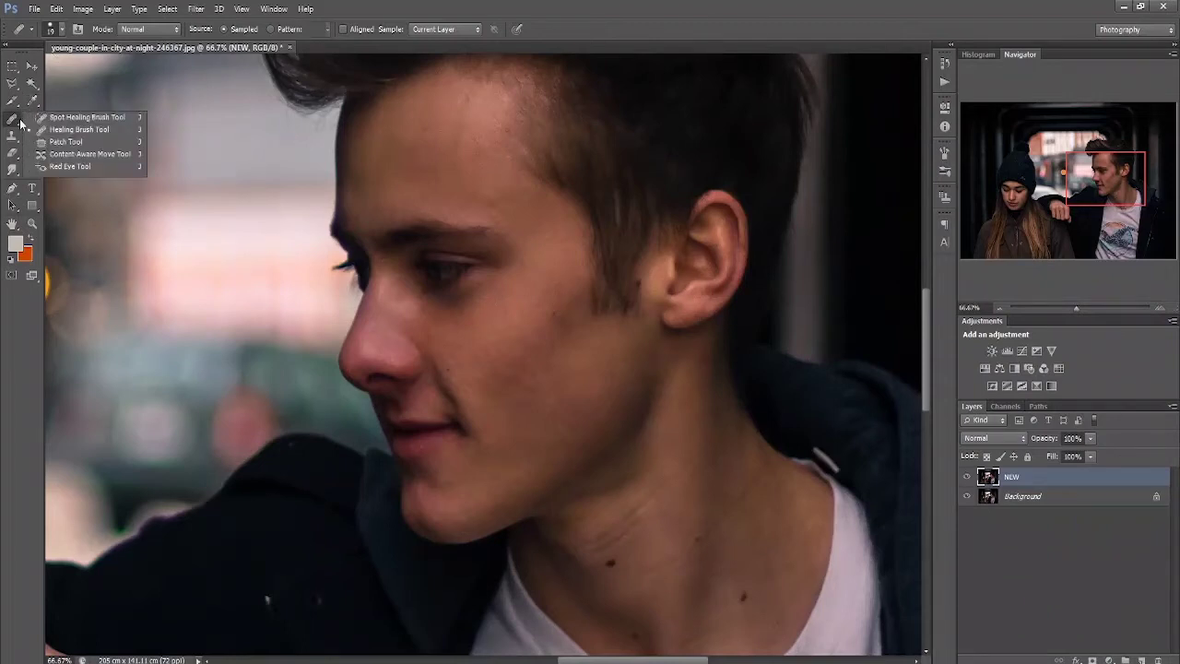
# Use the Patch Tool to cover the lower-cheek spots with clean skin and compare via NEW's eye
pyautogui.click(63, 143)
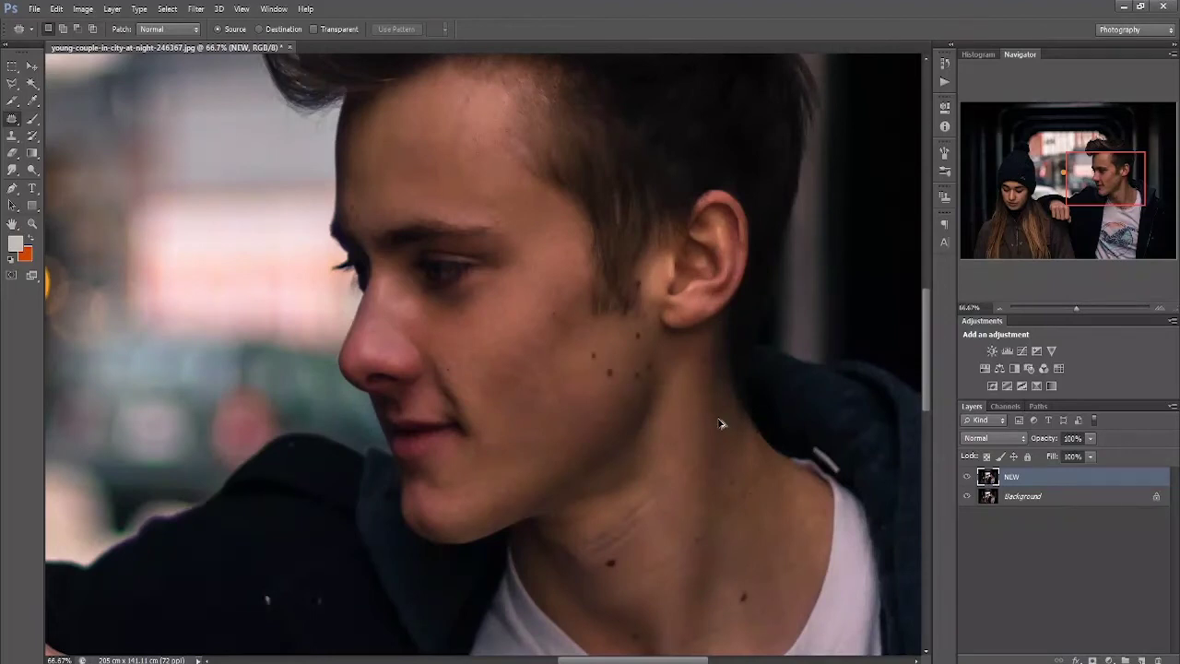
pyautogui.moveTo(554, 256); pyautogui.dragTo(552, 259)
pyautogui.click(541, 359)
pyautogui.moveTo(597, 341)
pyautogui.mouseDown()
pyautogui.moveTo(601, 375)
pyautogui.moveTo(494, 158)
pyautogui.moveTo(432, 154)
pyautogui.mouseUp()
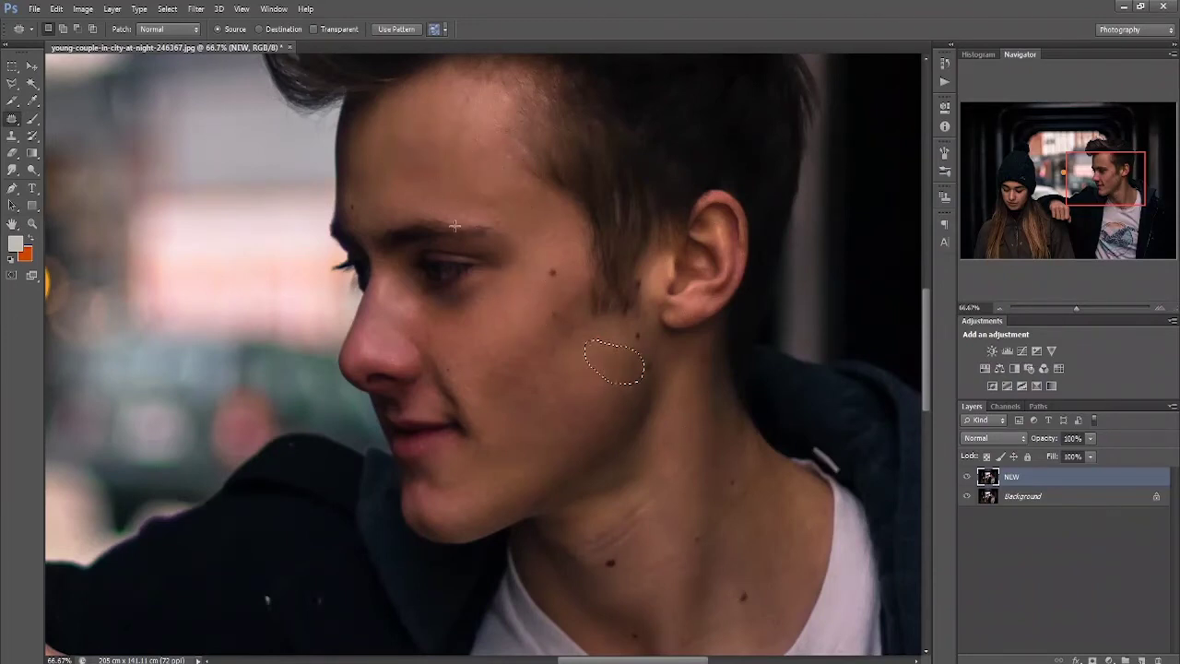
pyautogui.click(508, 379)
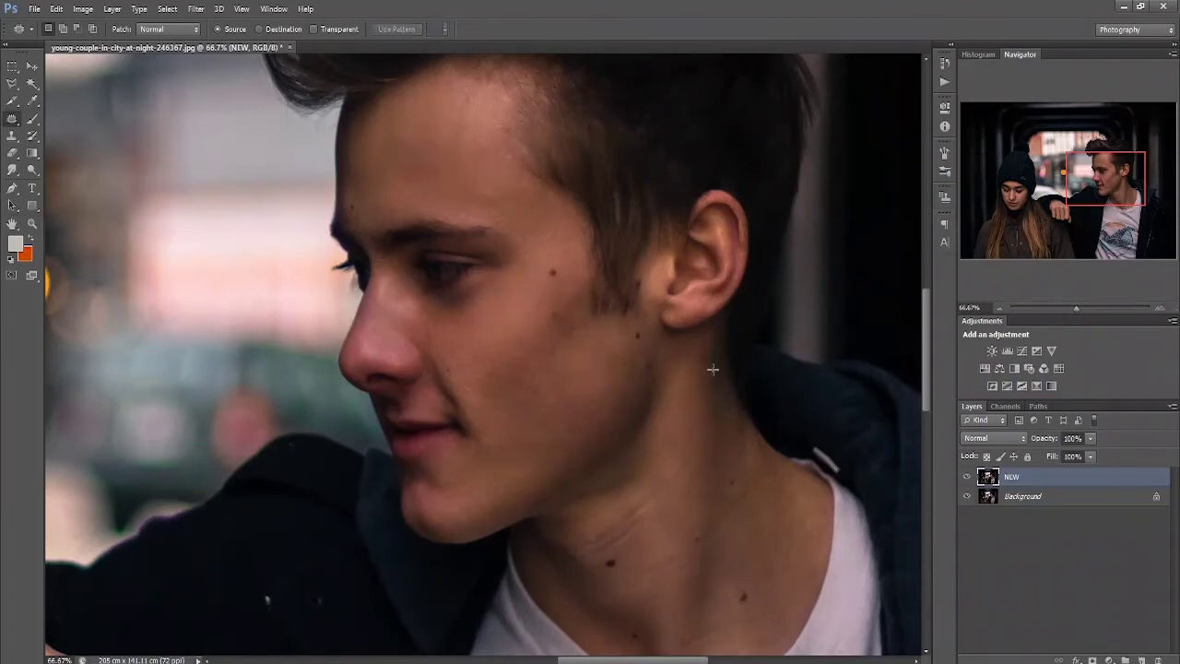
pyautogui.click(967, 477)
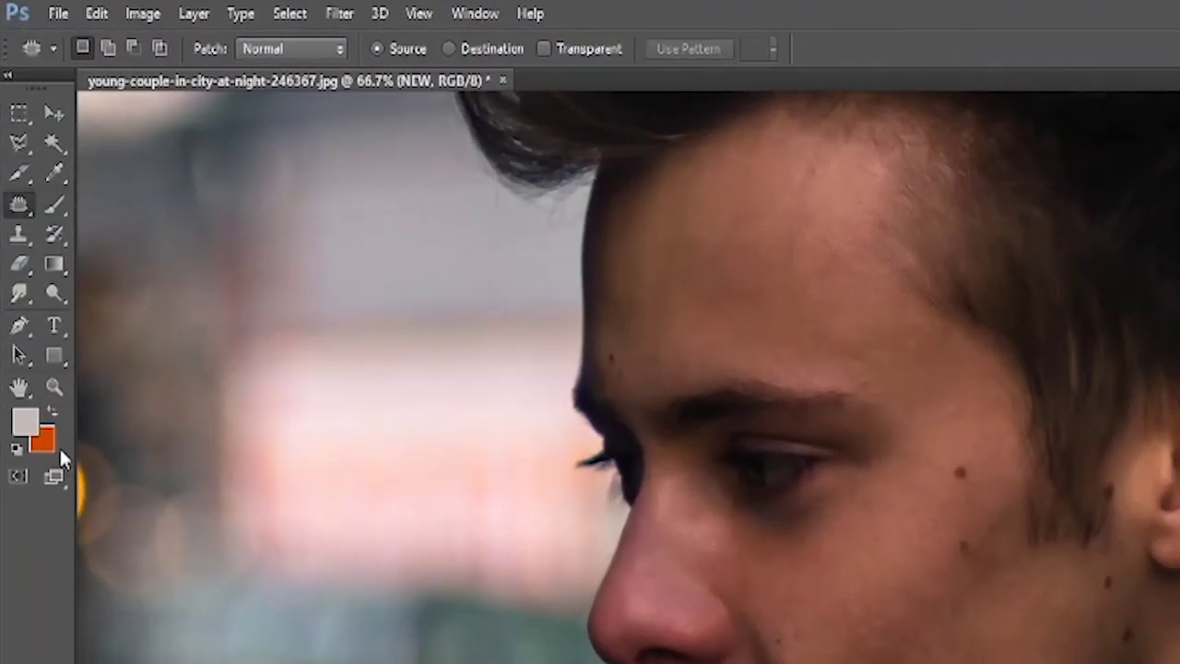
# Select the Spot Healing Brush Tool and zoom out to show the whole couple photo
pyautogui.rightClick(20, 210)
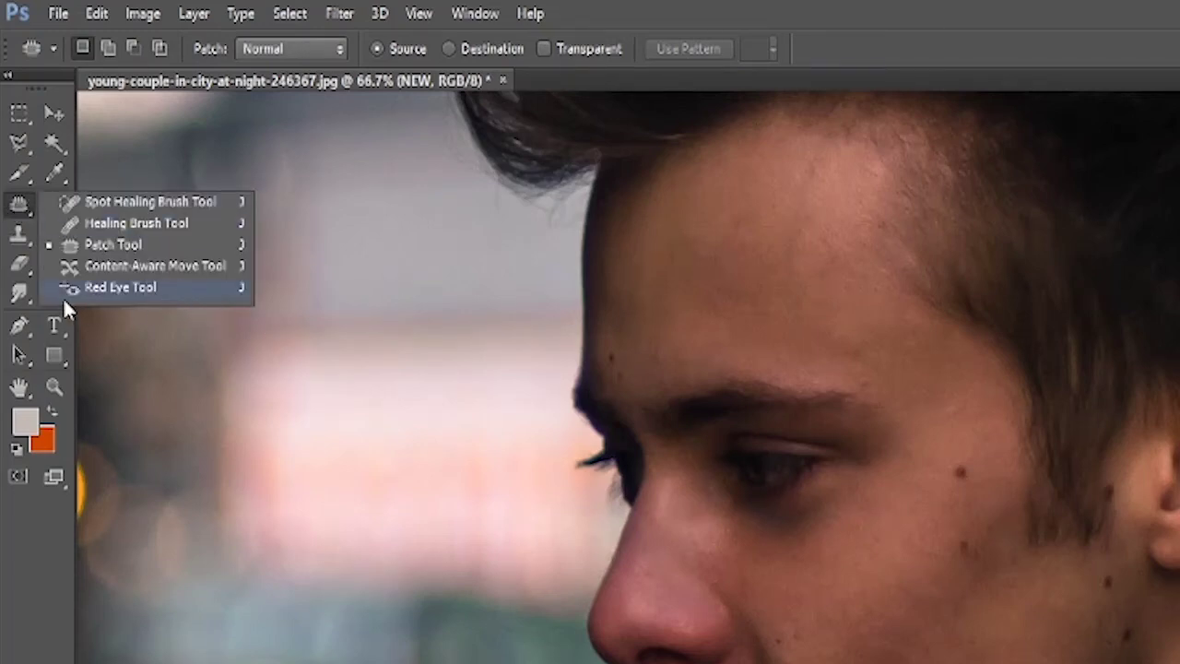
pyautogui.click(221, 289)
pyautogui.rightClick(20, 207)
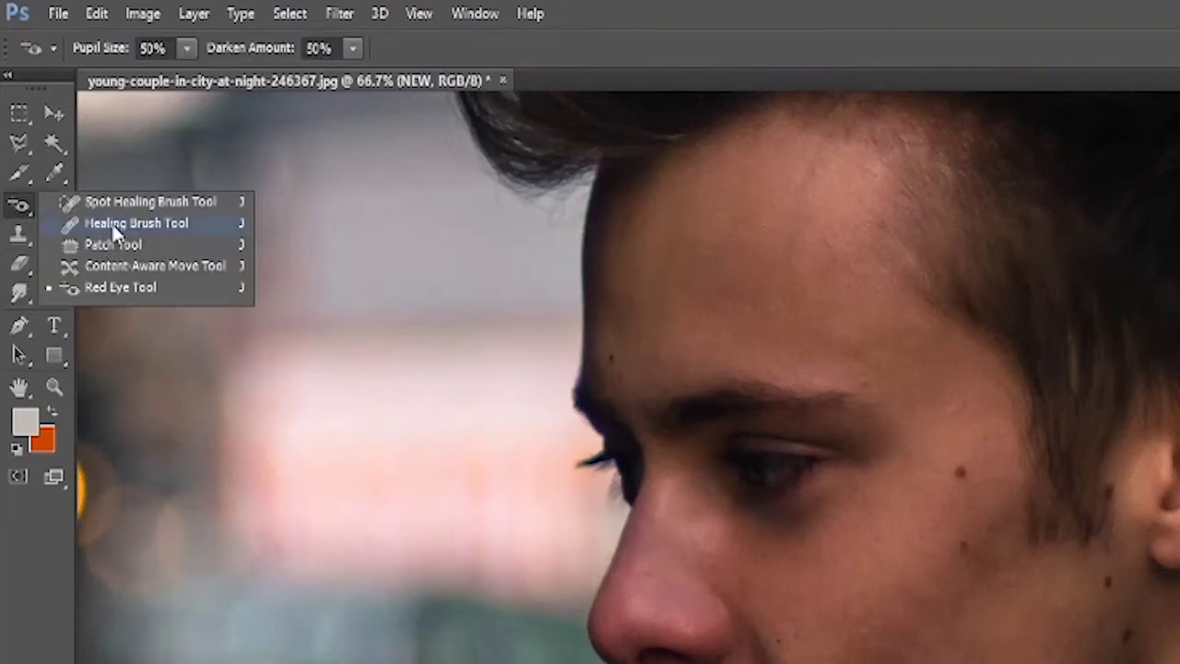
pyautogui.click(129, 202)
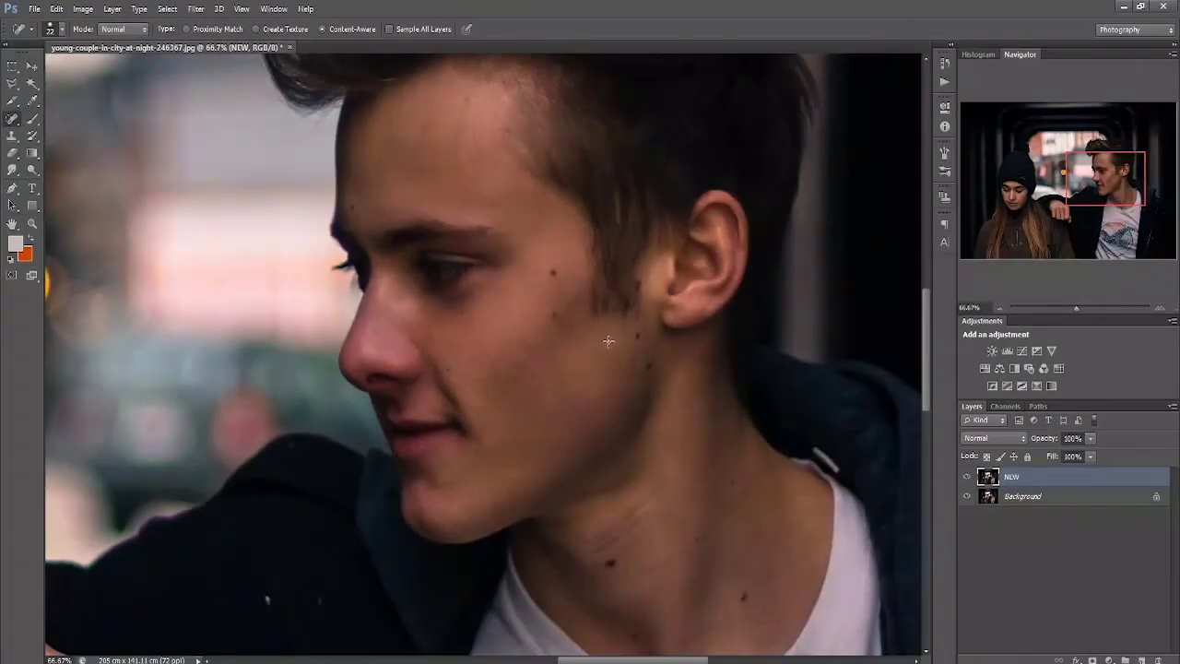
pyautogui.hotkey('ctrl', '-')
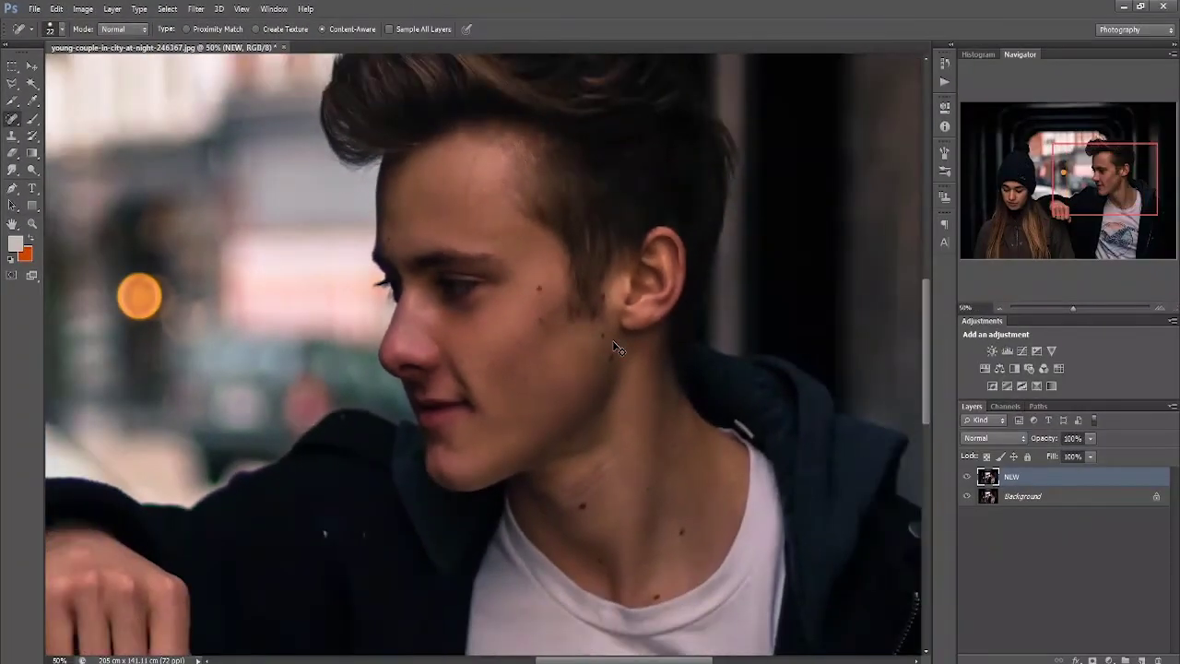
pyautogui.scroll(-1, 616, 349)
pyautogui.scroll(-1, 616, 348)
pyautogui.scroll(-1, 616, 349)
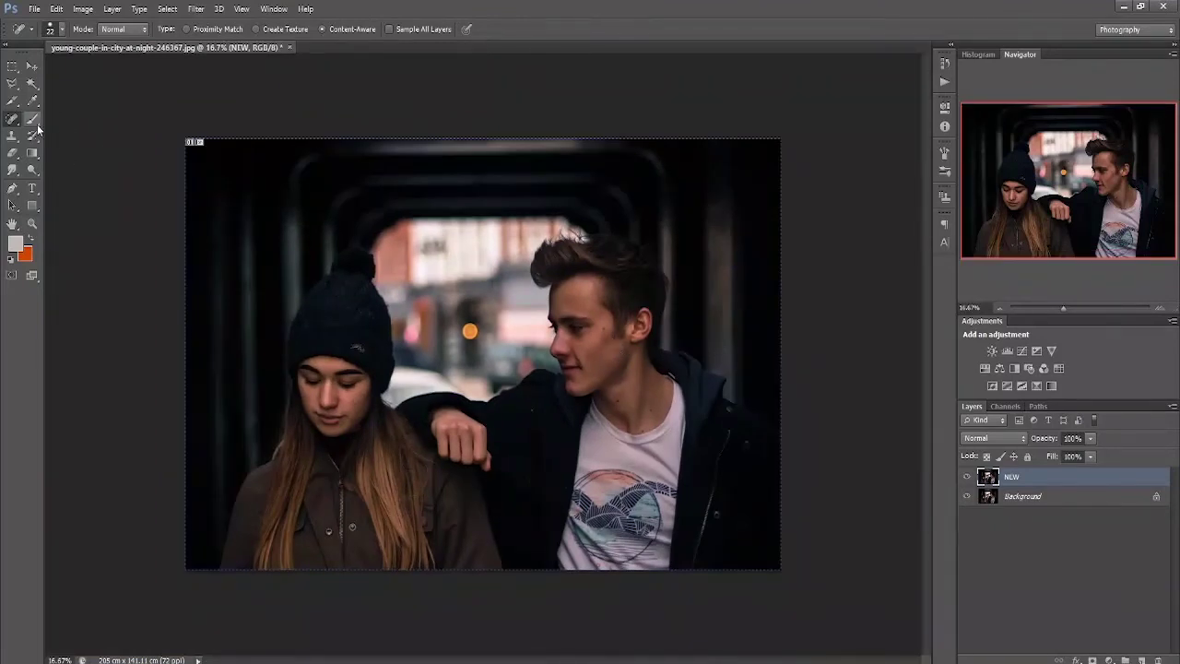
# Select the Brush tool and set the foreground colour to pale yellow f2f384
pyautogui.moveTo(35, 121); pyautogui.dragTo(74, 119)
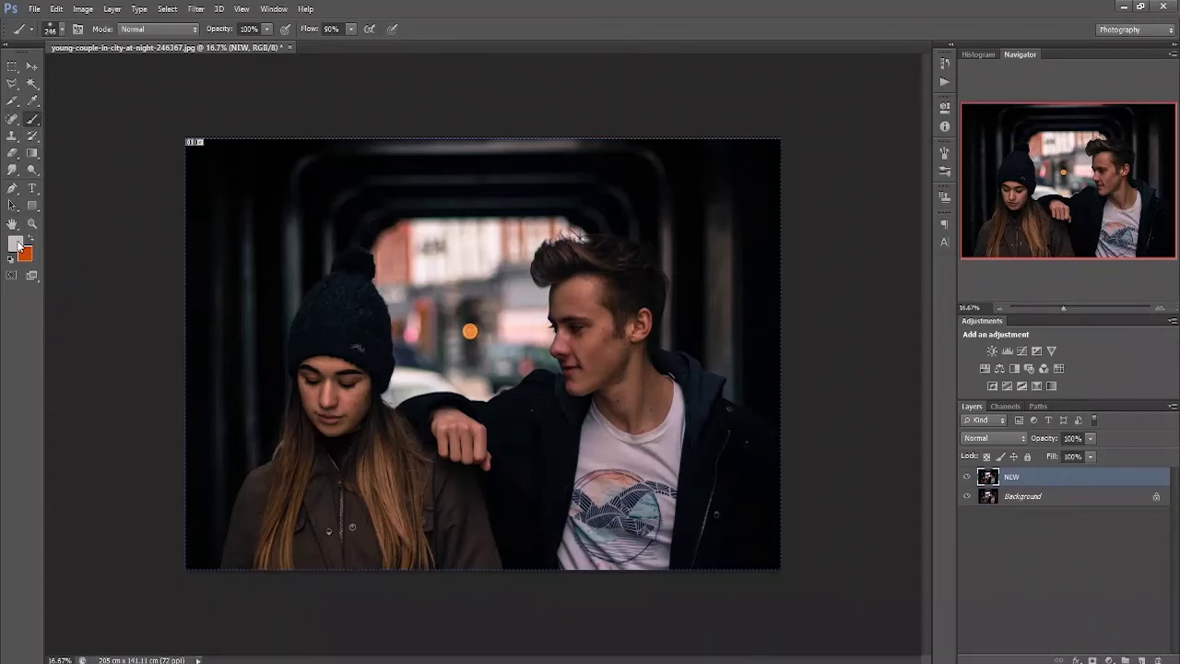
pyautogui.click(17, 244)
pyautogui.click(860, 239)
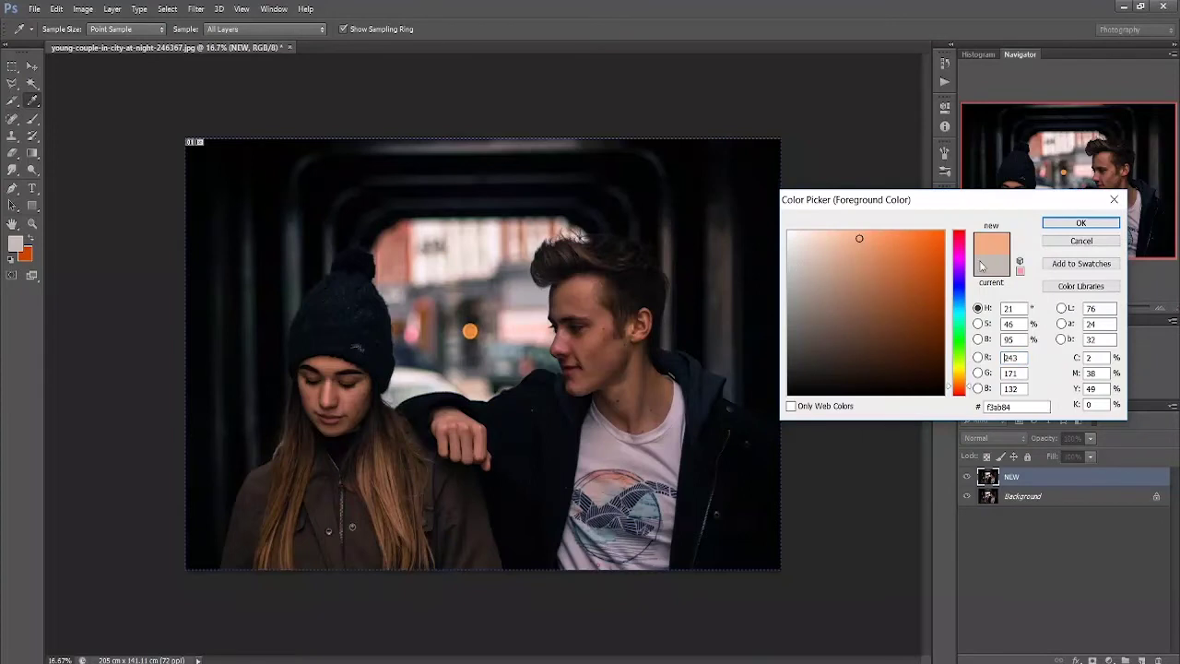
pyautogui.click(963, 368)
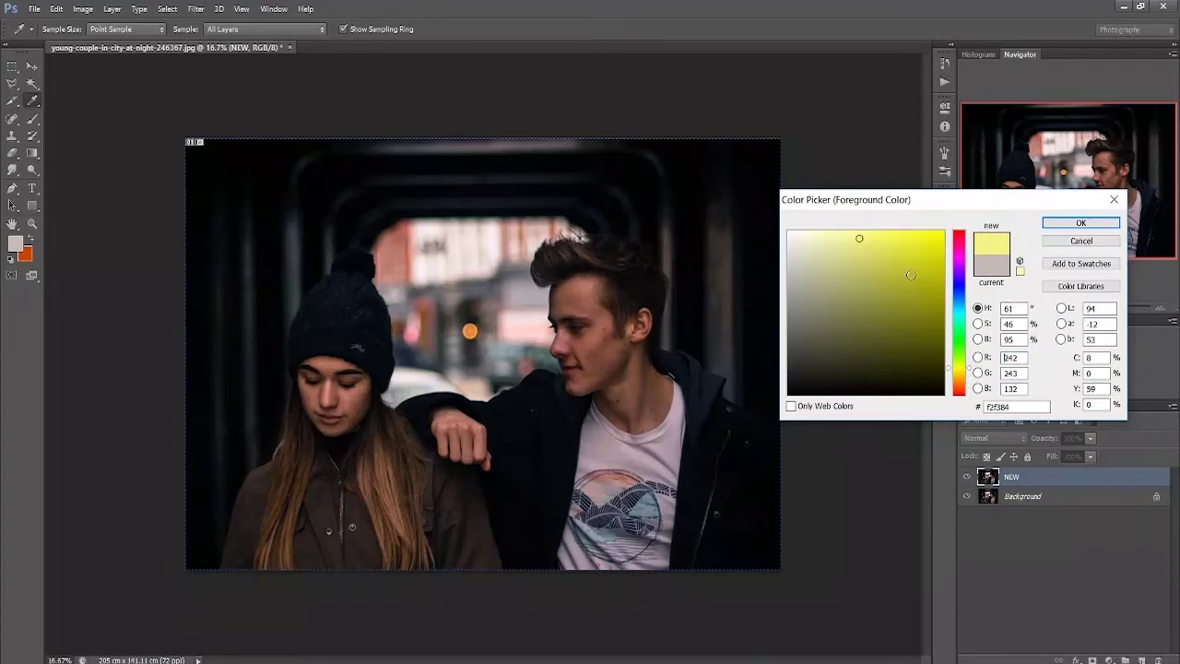
pyautogui.click(901, 237)
pyautogui.click(1081, 224)
pyautogui.press('b')
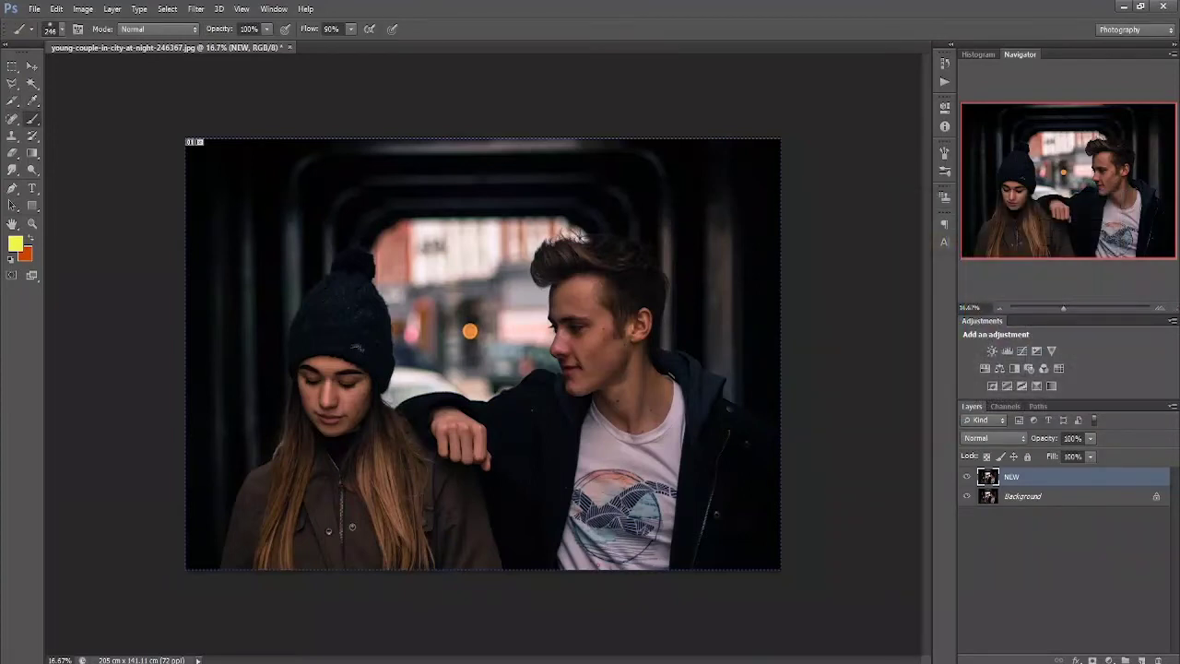
# Add a new Layer 1 above NEW and check the soft brush's size and hardness
pyautogui.click(1142, 658)
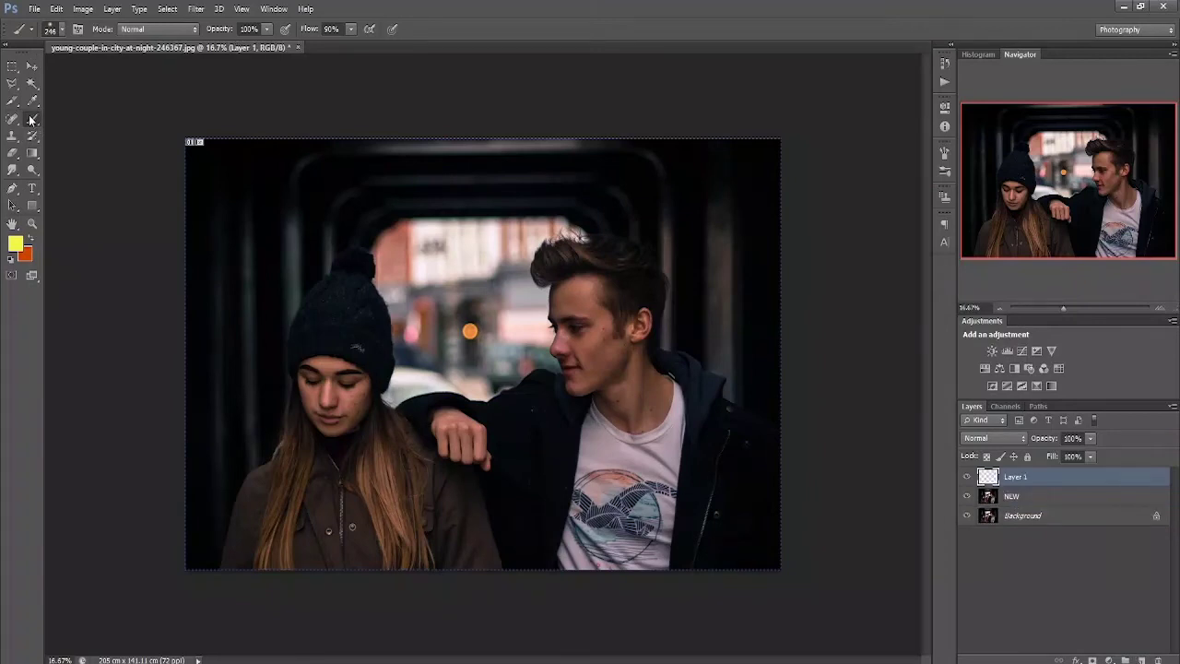
pyautogui.click(63, 31)
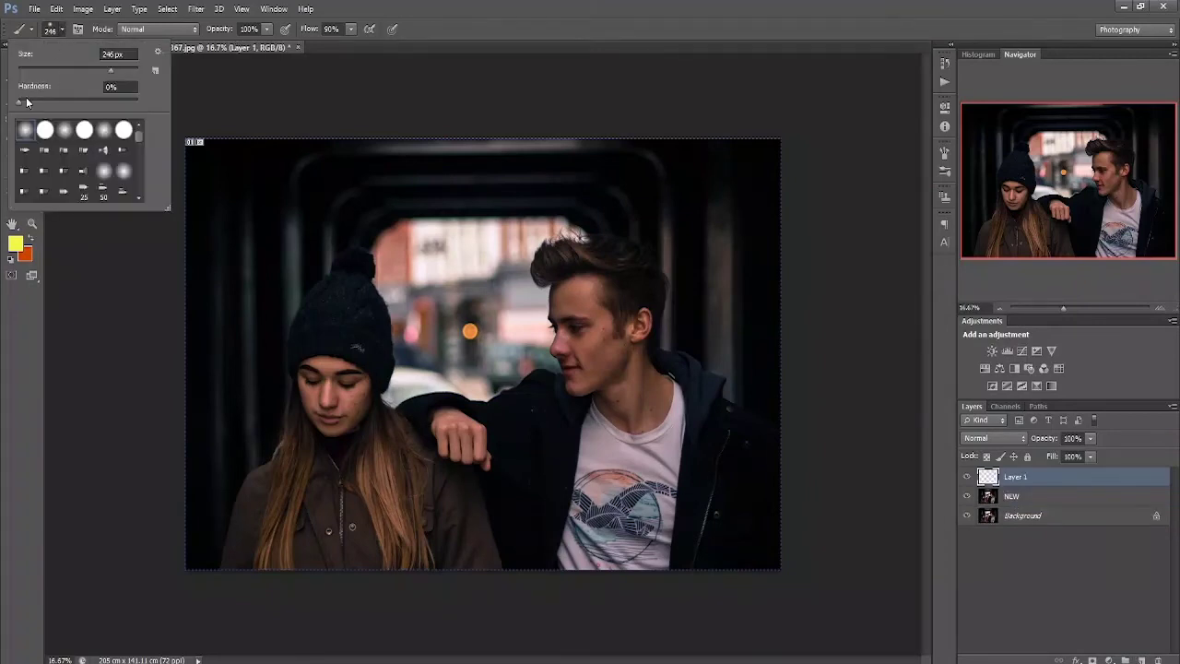
pyautogui.press('Escape')
pyautogui.click(32, 134)
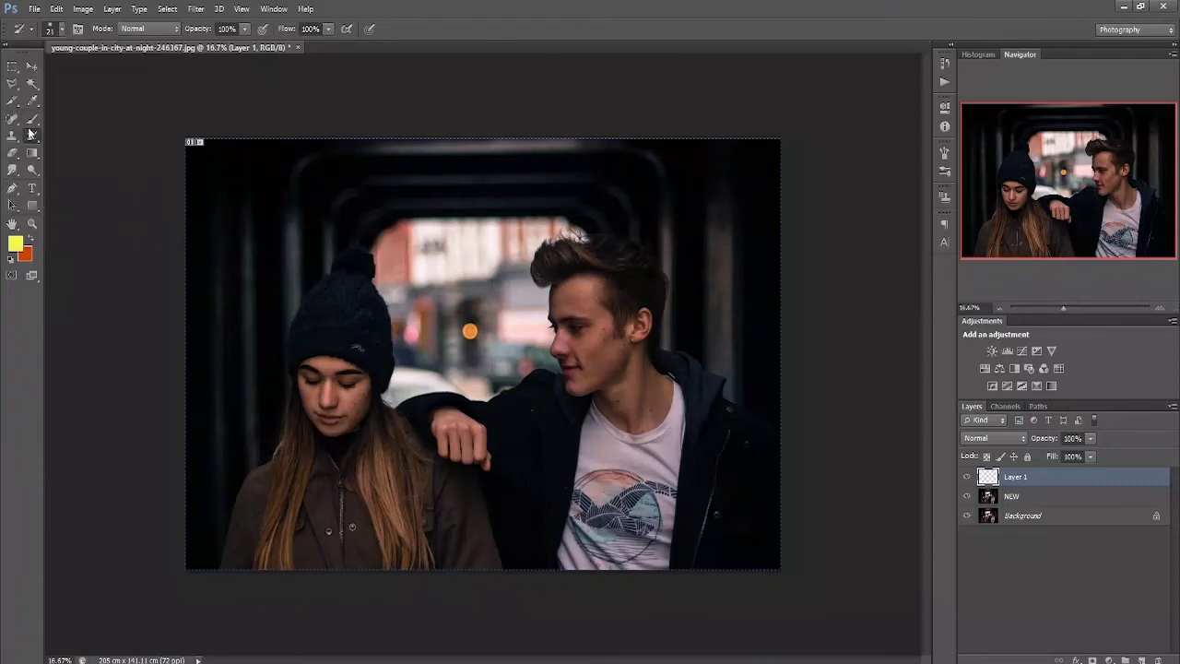
pyautogui.click(32, 118)
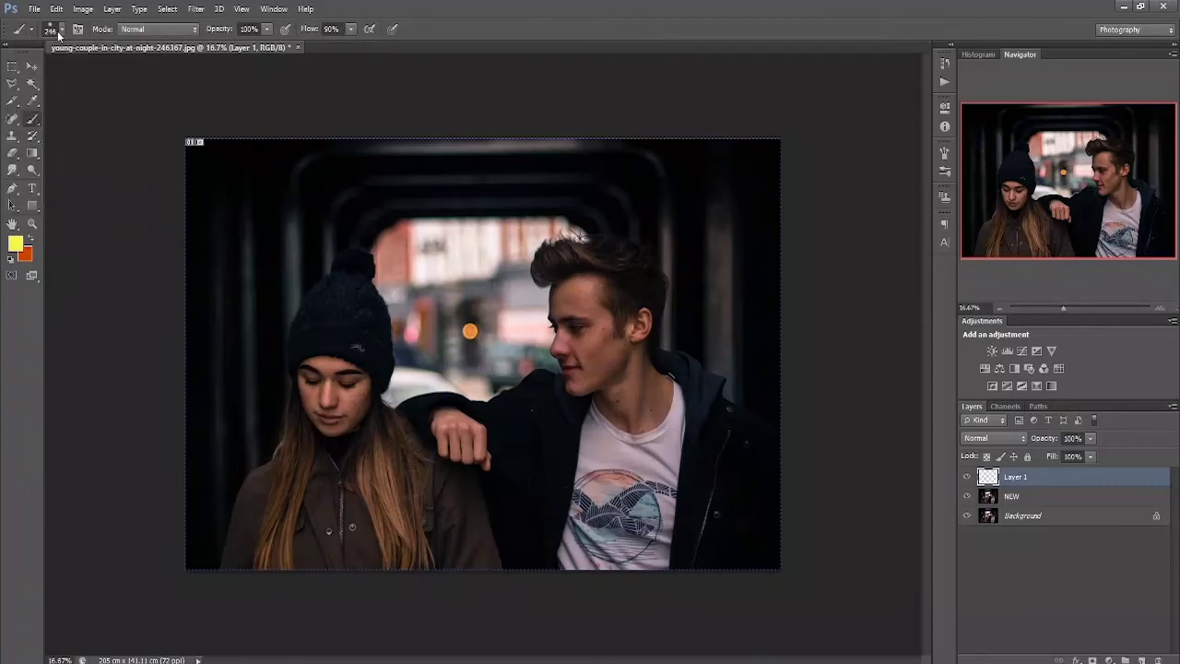
pyautogui.rightClick(594, 332)
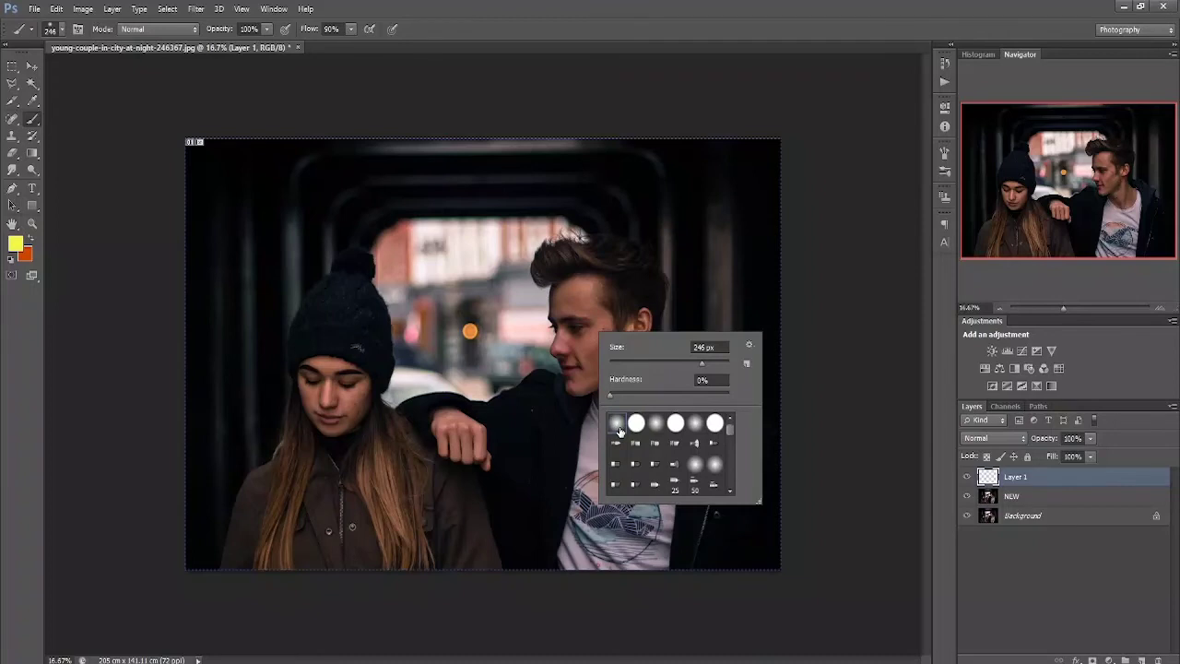
pyautogui.press('Escape')
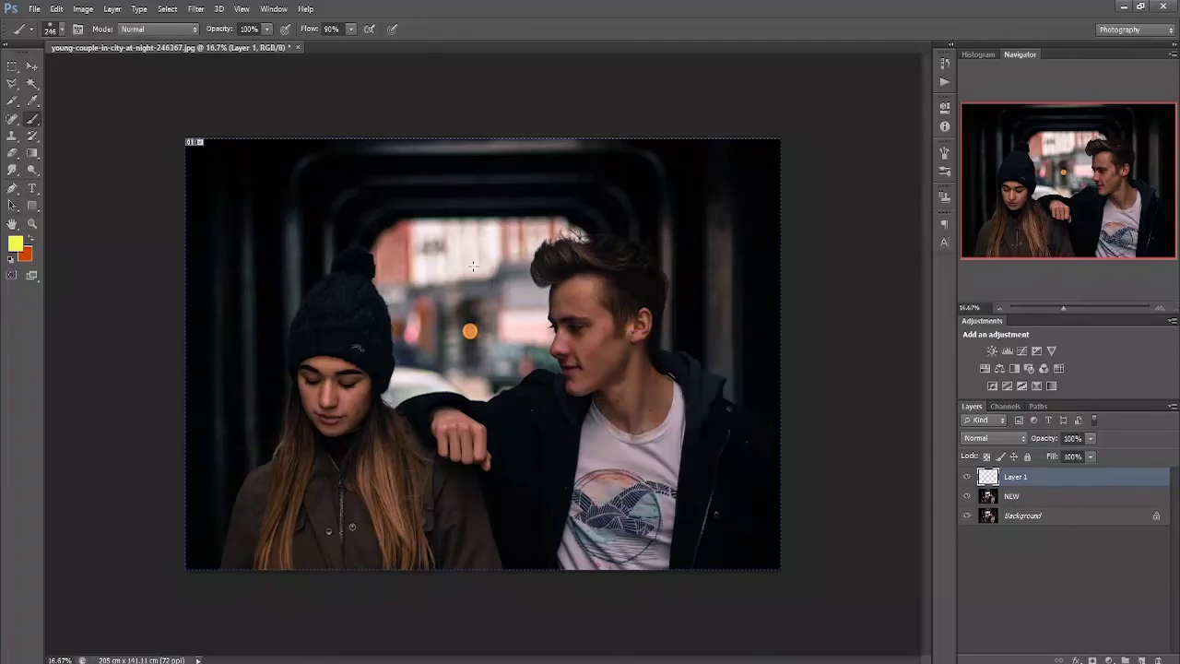
pyautogui.rightClick(473, 266)
pyautogui.press('Escape')
pyautogui.hotkey('ctrl', '+')
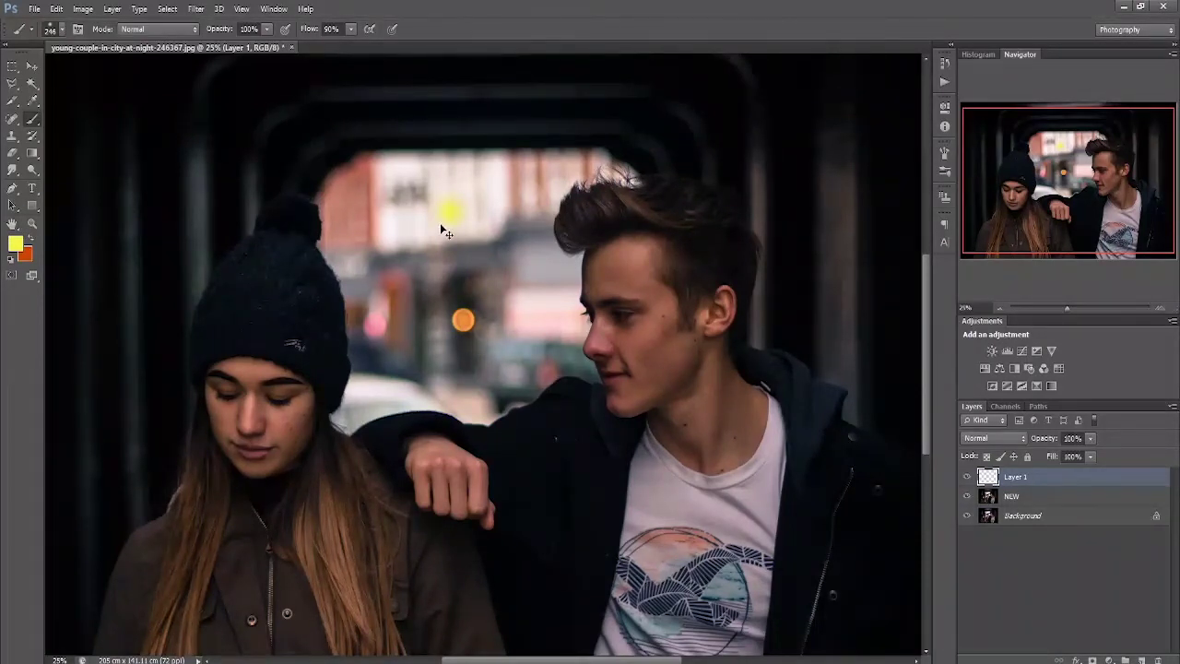
# Free-transform the yellow dot into a large glow placed in the tunnel opening
pyautogui.hotkey('ctrl', 't')
pyautogui.moveTo(472, 222)
pyautogui.mouseDown()
pyautogui.moveTo(483, 294)
pyautogui.moveTo(711, 593)
pyautogui.mouseUp()
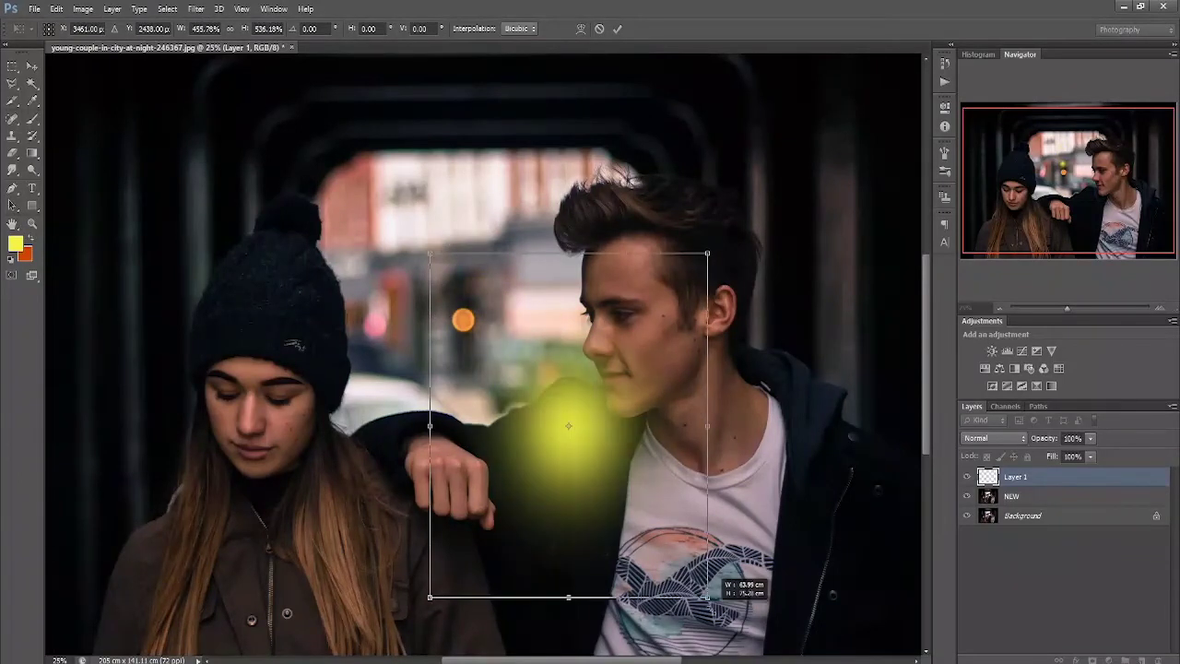
pyautogui.moveTo(654, 564); pyautogui.dragTo(502, 353)
pyautogui.hotkey('shift', 'Right')
pyautogui.hotkey('shift', 'Right')
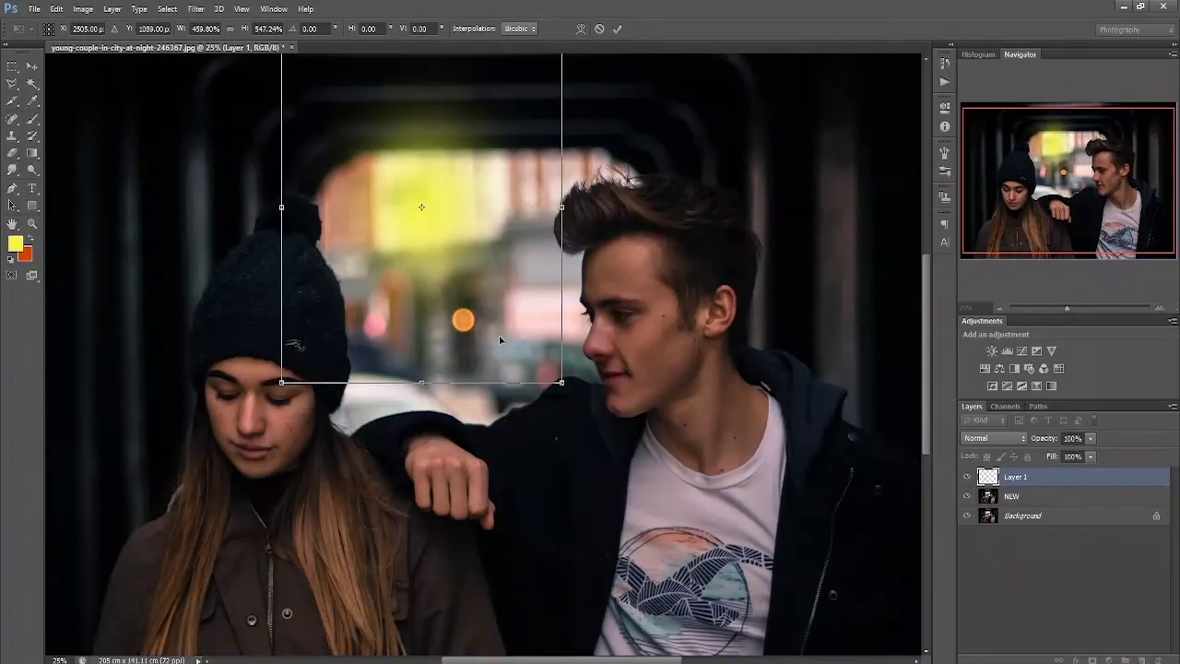
pyautogui.press('Return')
pyautogui.press('b')
pyautogui.hotkey('ctrl', '-')
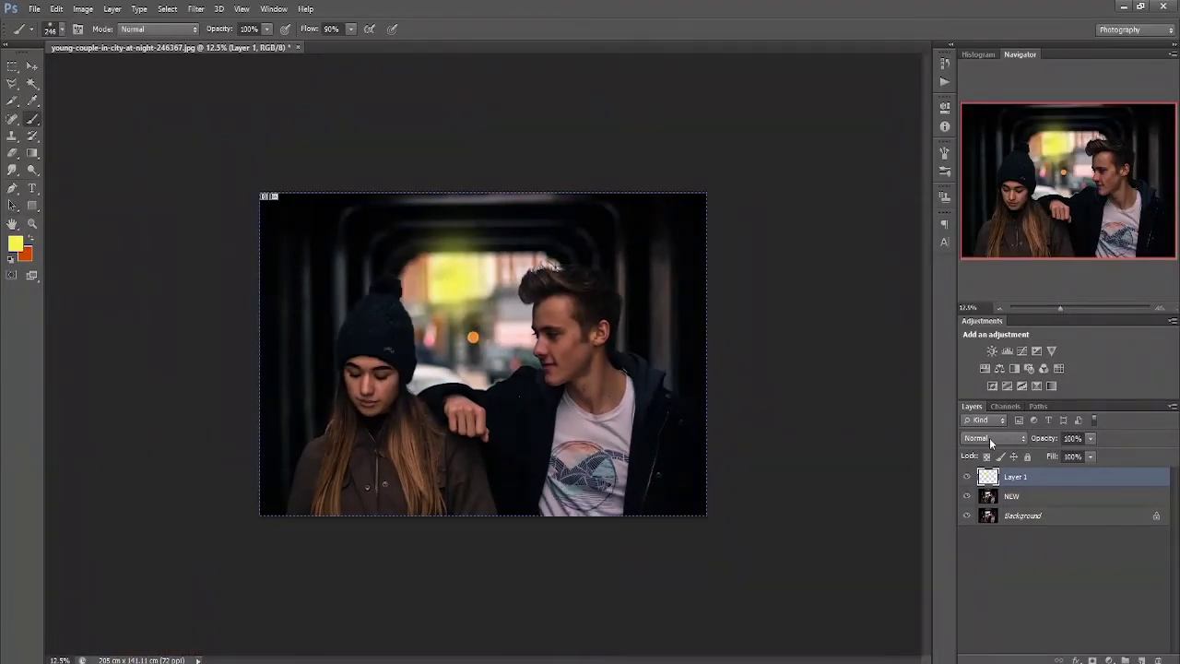
# Change Layer 1's blend mode from Normal to Screen
pyautogui.click(989, 438)
pyautogui.press('Escape')
pyautogui.click(996, 438)
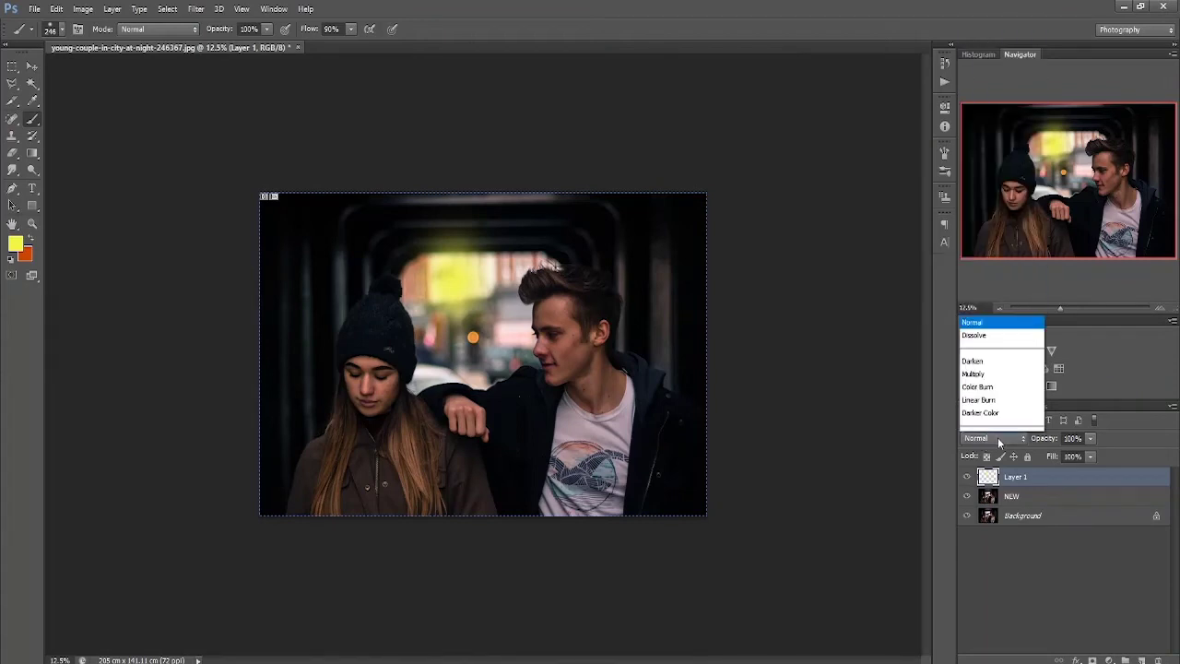
pyautogui.click(984, 153)
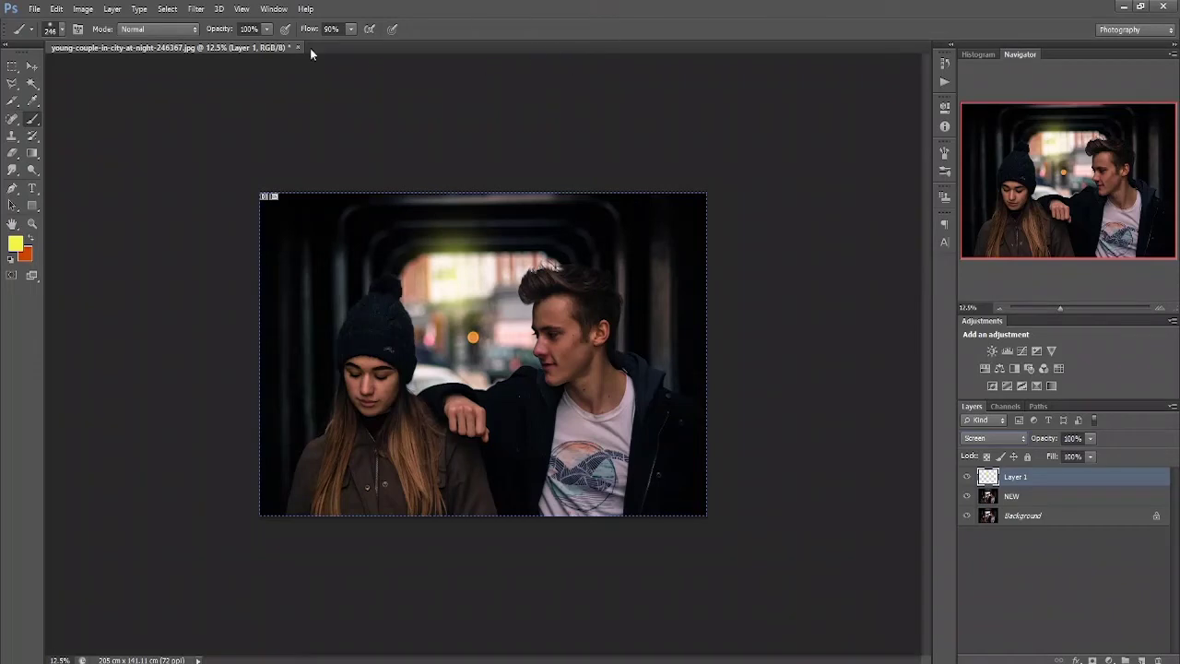
pyautogui.click(31, 67)
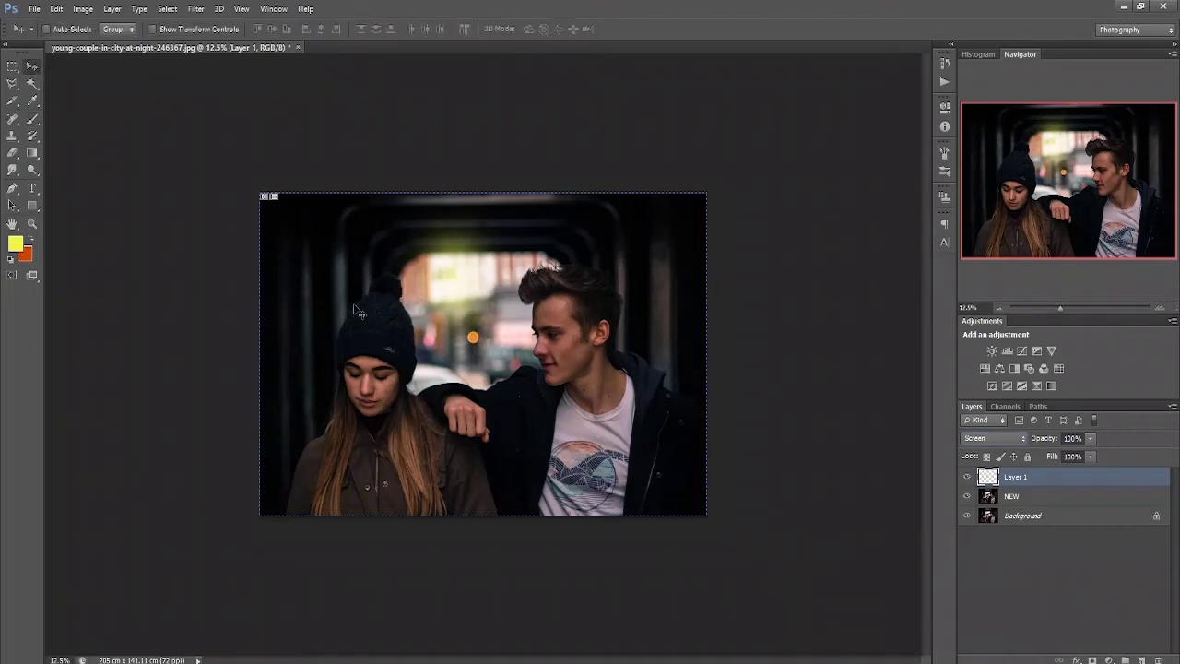
# Move the glow down behind the couple, between the woman's hat and the man's face
pyautogui.moveTo(446, 253)
pyautogui.mouseDown()
pyautogui.moveTo(497, 313)
pyautogui.moveTo(452, 350)
pyautogui.mouseUp()
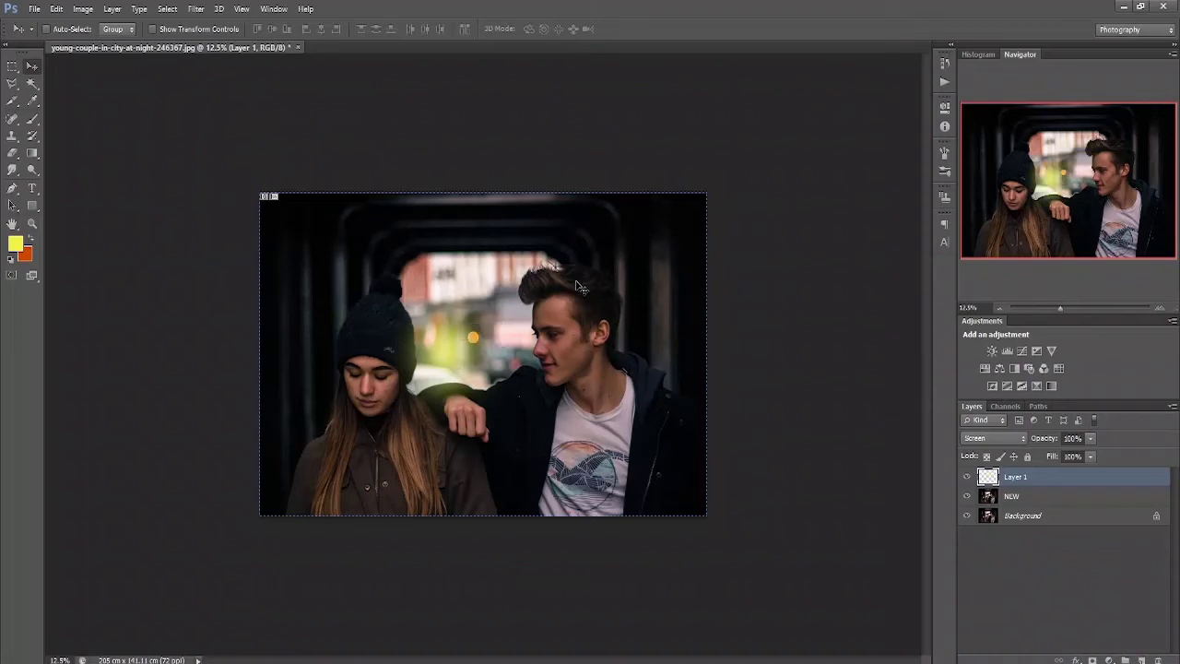
pyautogui.hotkey('ctrl', '-')
pyautogui.hotkey('ctrl', '+')
pyautogui.hotkey('ctrl', '+')
pyautogui.hotkey('ctrl', '+')
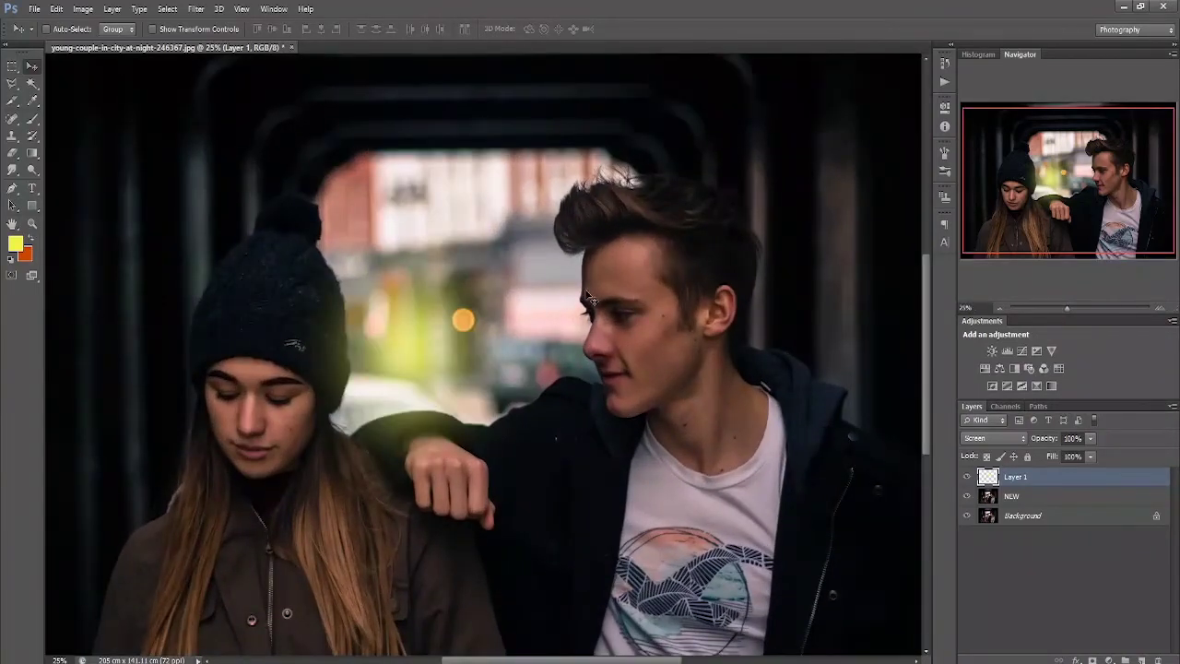
pyautogui.hotkey('ctrl', '-')
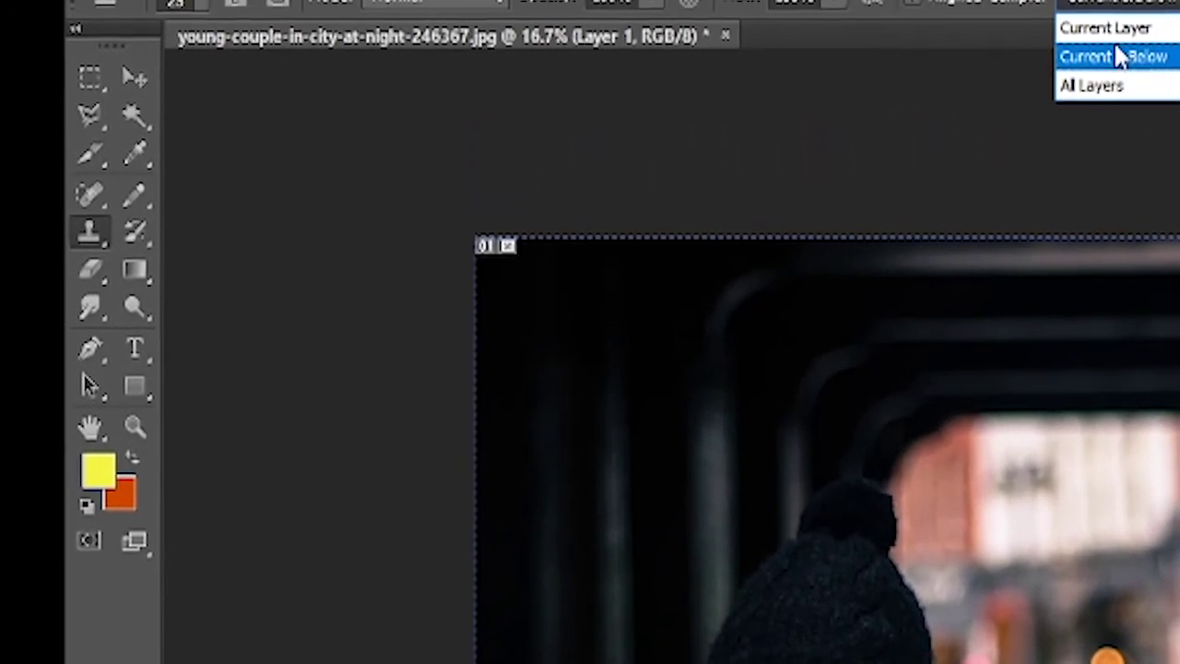
# Keep the clone stamp sampling the current layer and select the NEW layer
pyautogui.click(1099, 44)
pyautogui.click(1116, 13)
pyautogui.click(1099, 44)
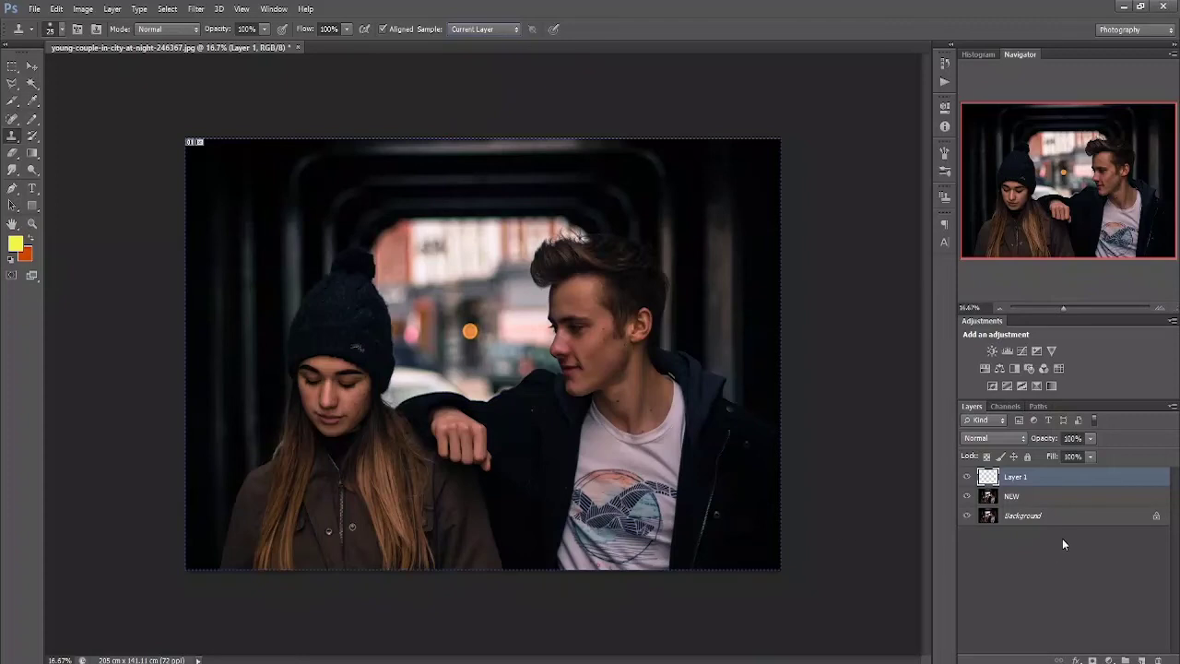
pyautogui.click(1064, 498)
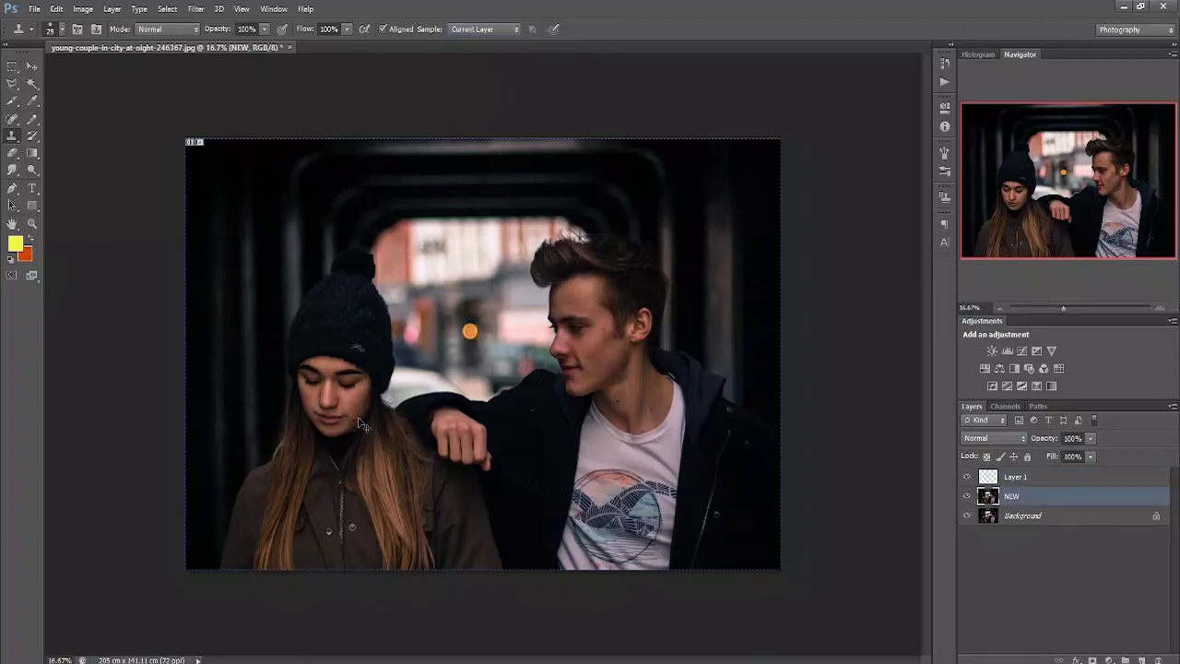
# Zoom to 25% and set the clone brush to 76 px size and 100% hardness
pyautogui.hotkey('ctrl', '+')
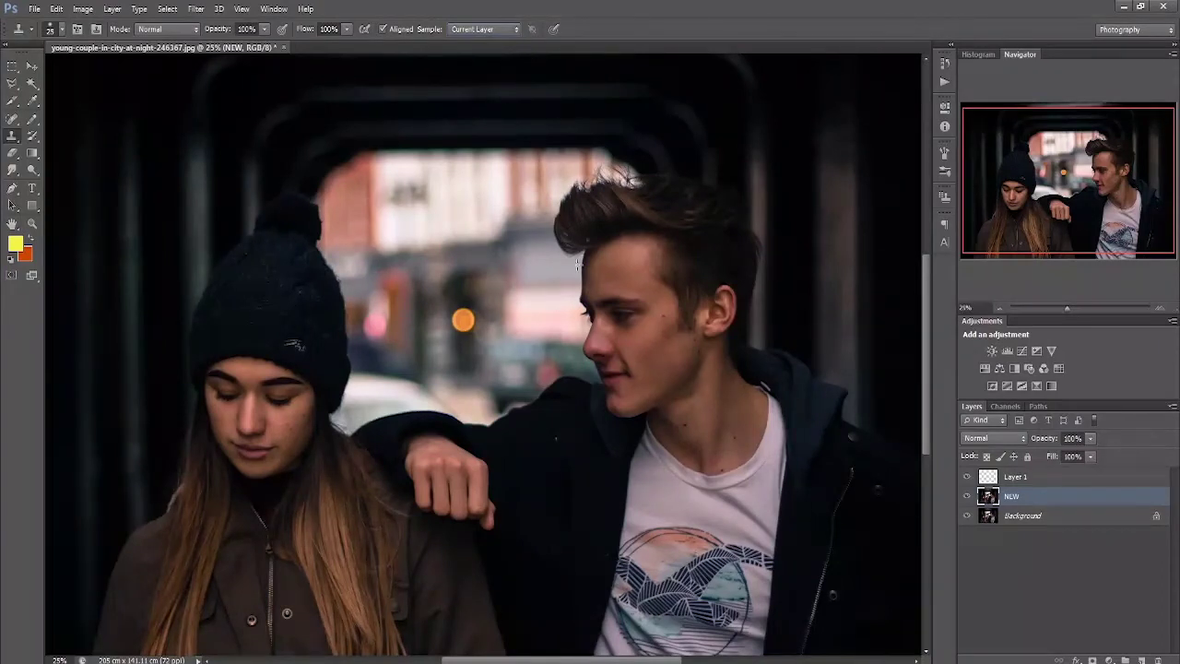
pyautogui.rightClick(545, 294)
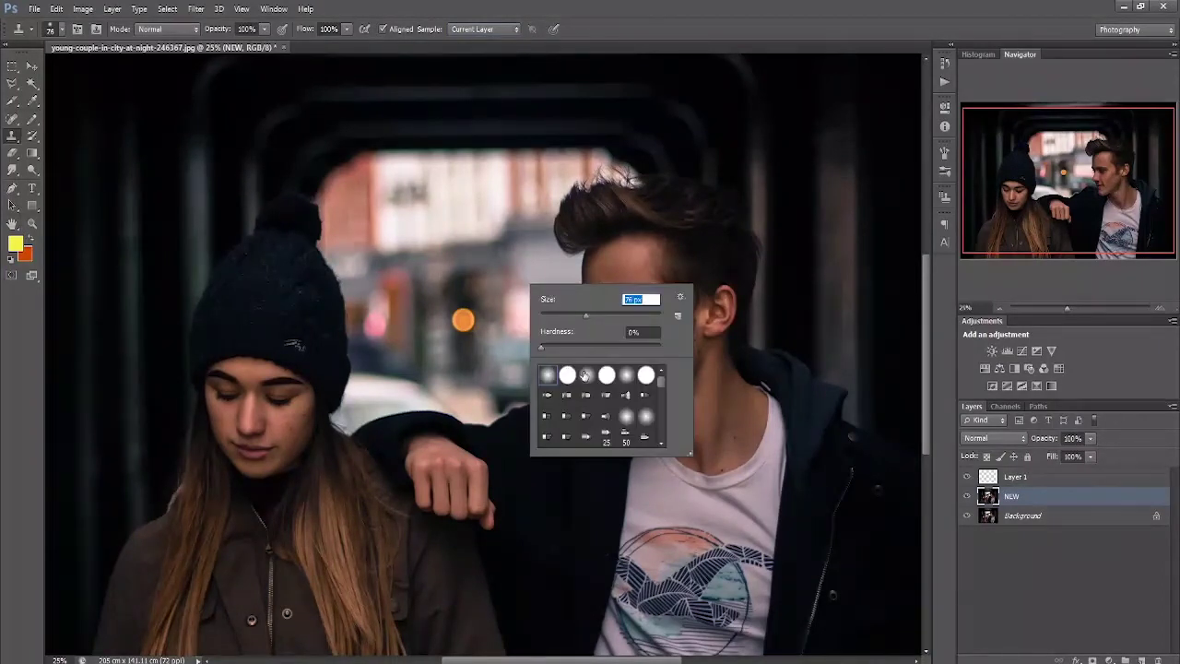
pyautogui.write('76')
pyautogui.press('Tab')
pyautogui.write('100')
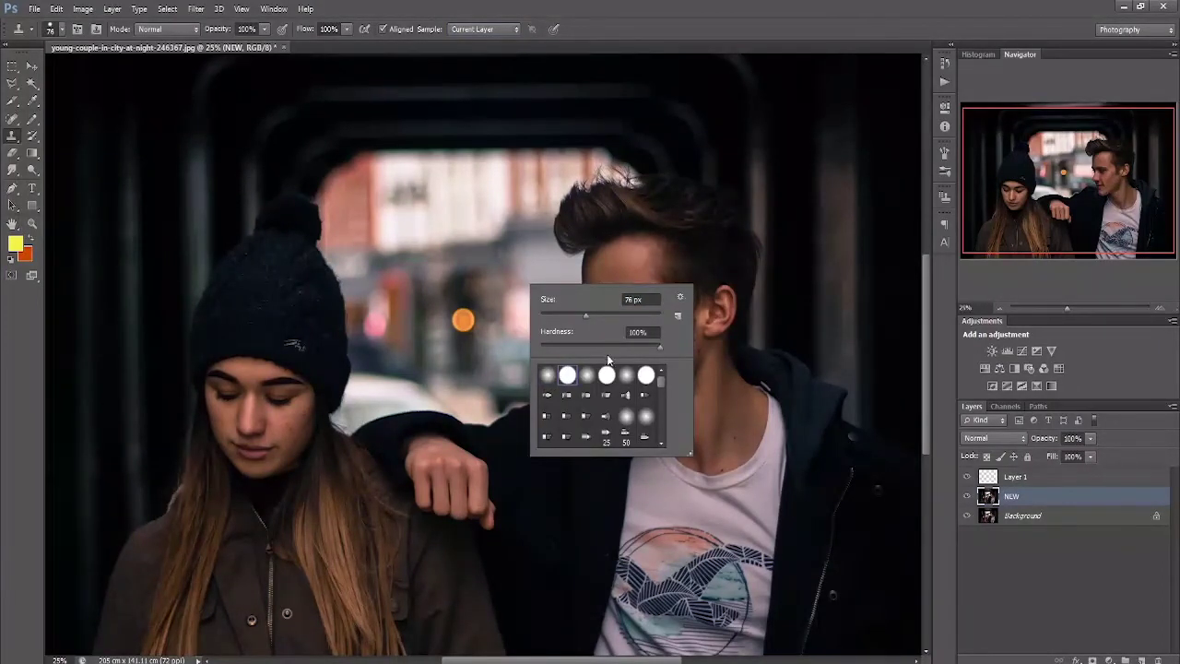
pyautogui.press('Return')
pyautogui.rightClick(573, 237)
# Clone a maximum-size Clone Stamp circle of the man's face onto Layer 1 over the woman's head
pyautogui.moveTo(683, 260); pyautogui.dragTo(682, 259)
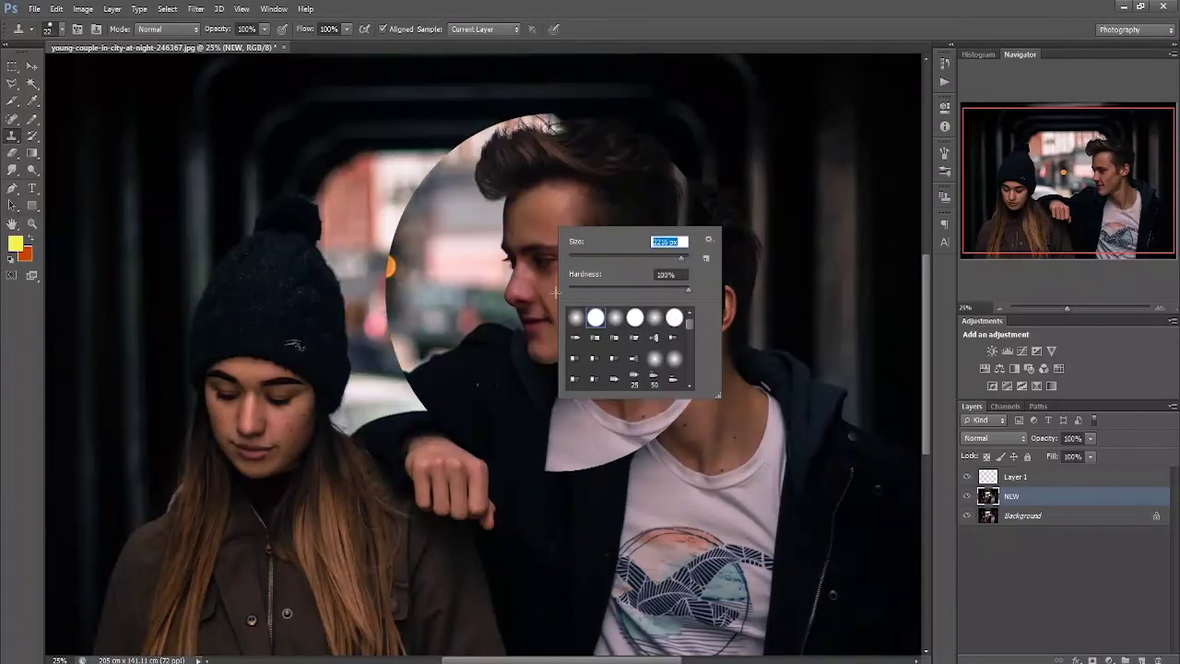
pyautogui.press('Return')
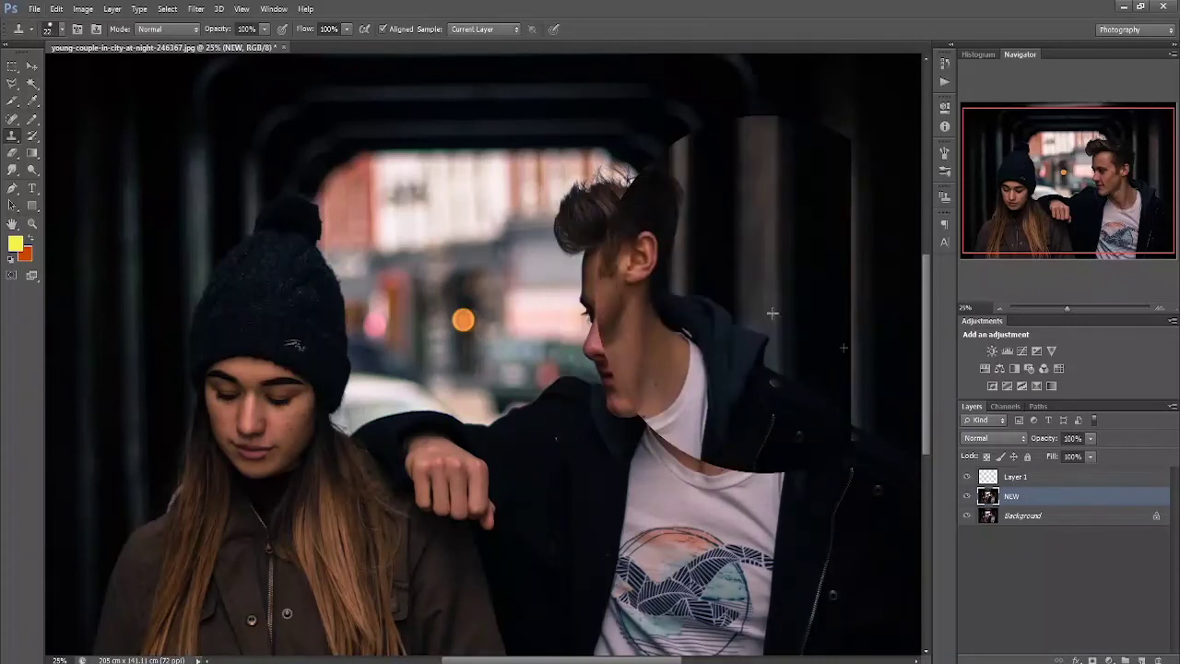
pyautogui.hotkey('alt', ']')
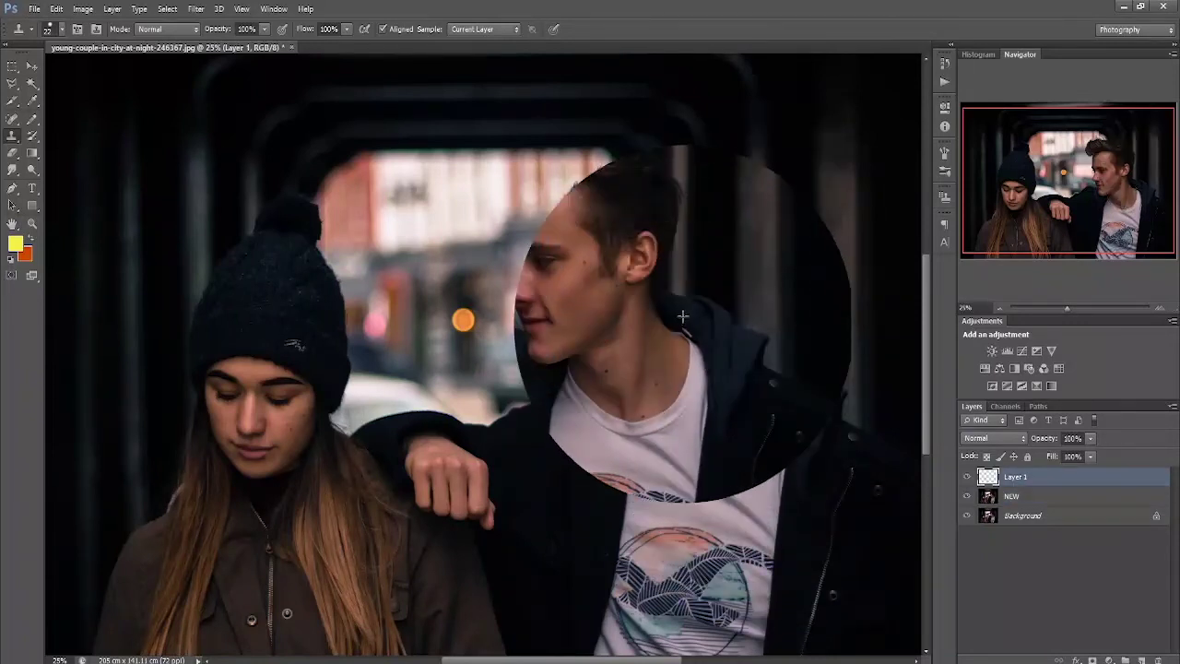
pyautogui.keyDown('alt'); pyautogui.click(601, 271); pyautogui.keyUp('alt')
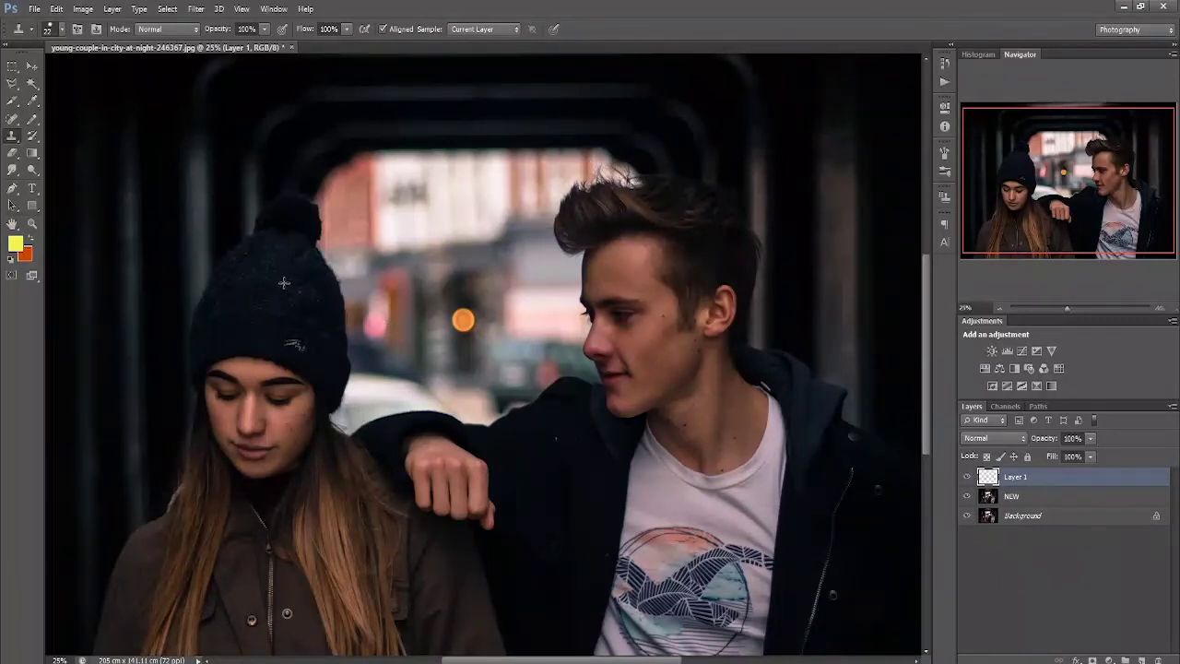
pyautogui.click(1024, 501)
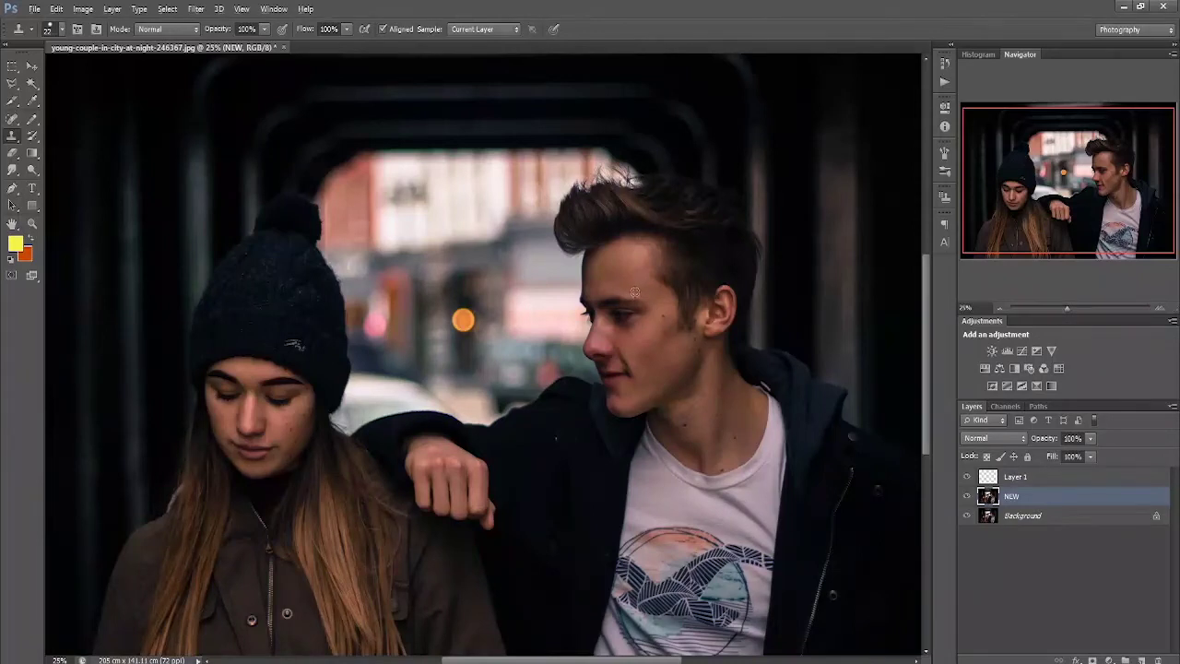
pyautogui.click(1038, 477)
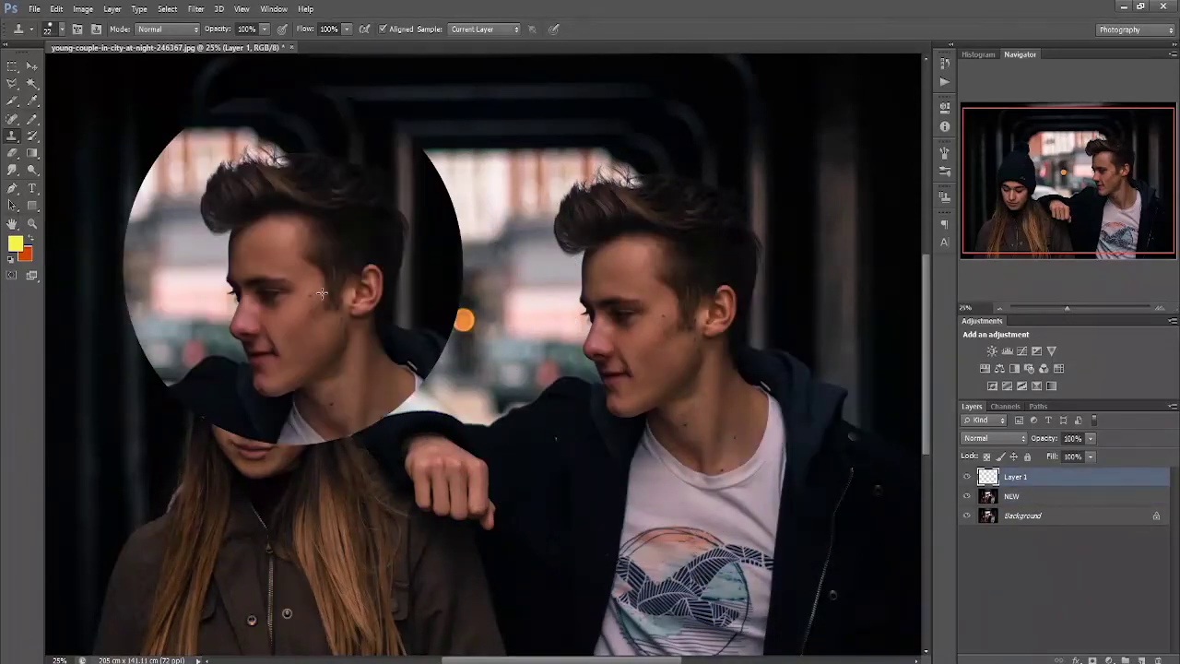
pyautogui.click(322, 293)
pyautogui.hotkey('ctrl', '-')
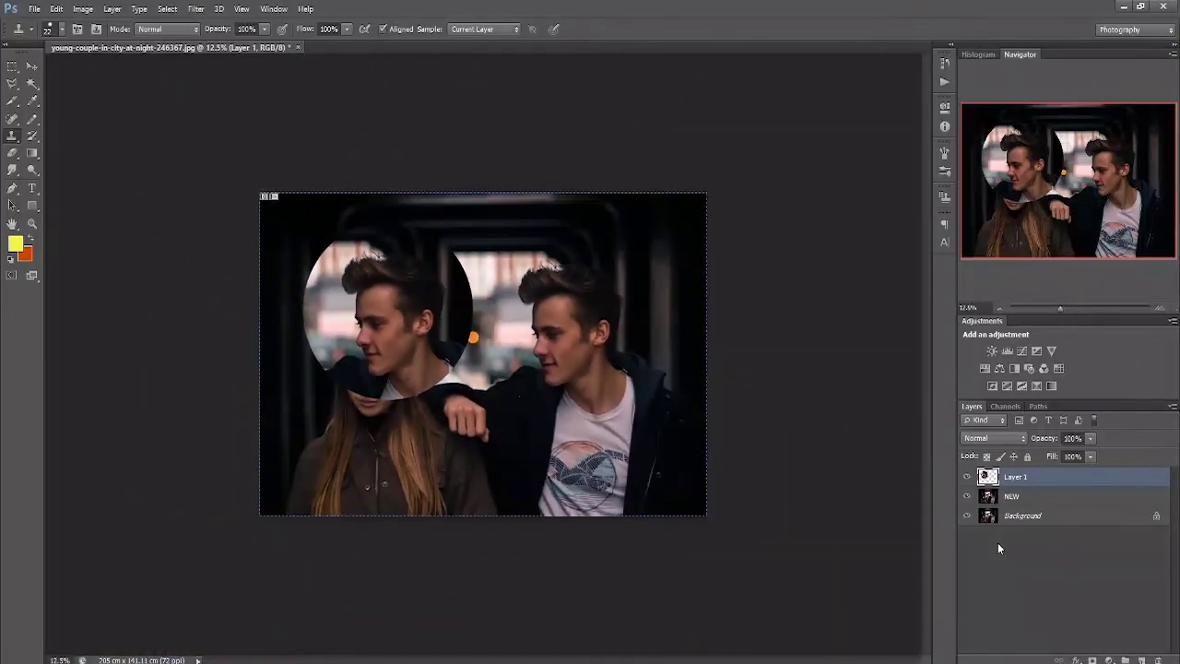
# Move the cloned face circle slightly right and down and scale it to about 144%
pyautogui.hotkey('ctrl', '+')
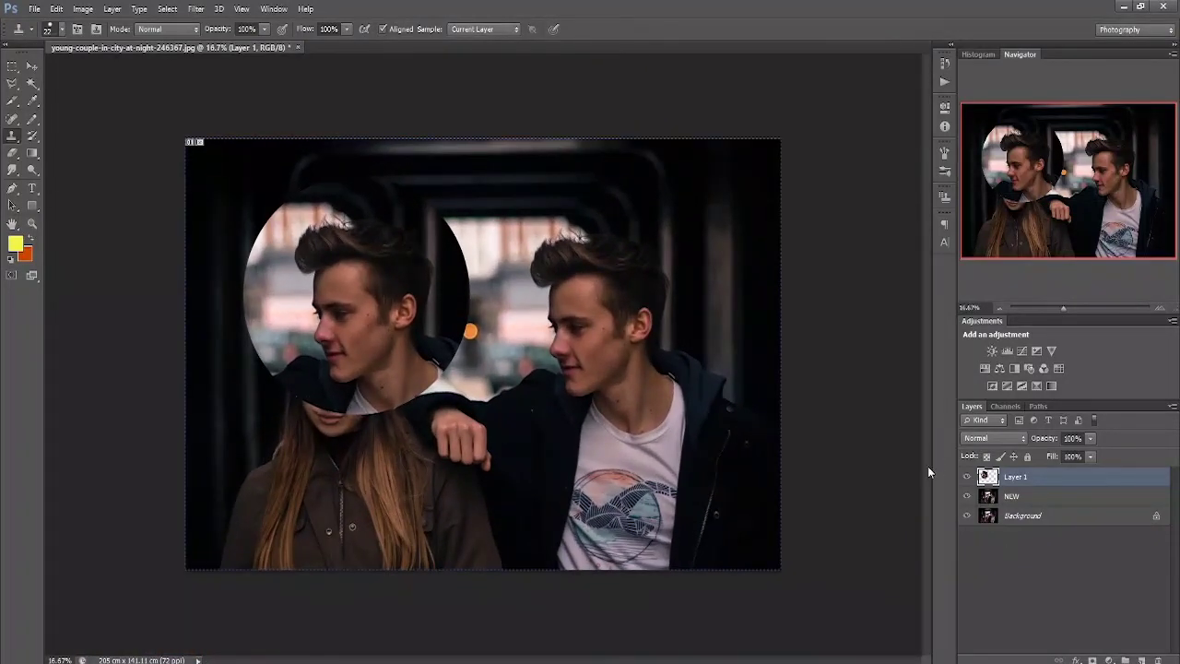
pyautogui.click(32, 66)
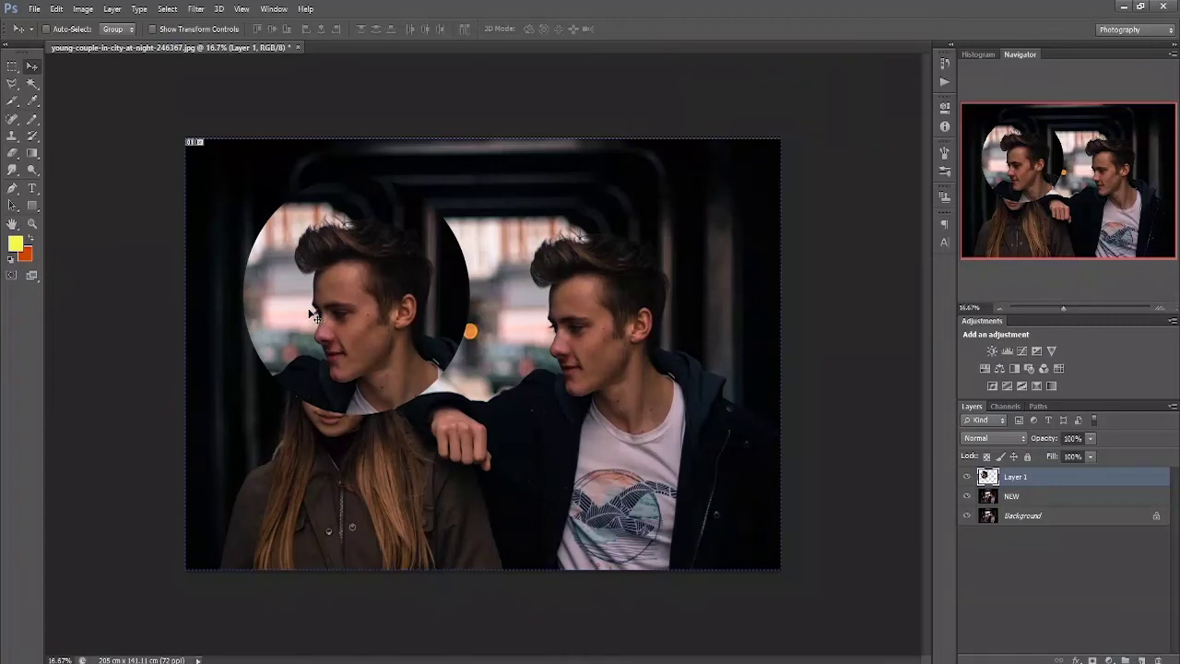
pyautogui.hotkey('ctrl', 't')
pyautogui.moveTo(349, 347); pyautogui.dragTo(363, 365)
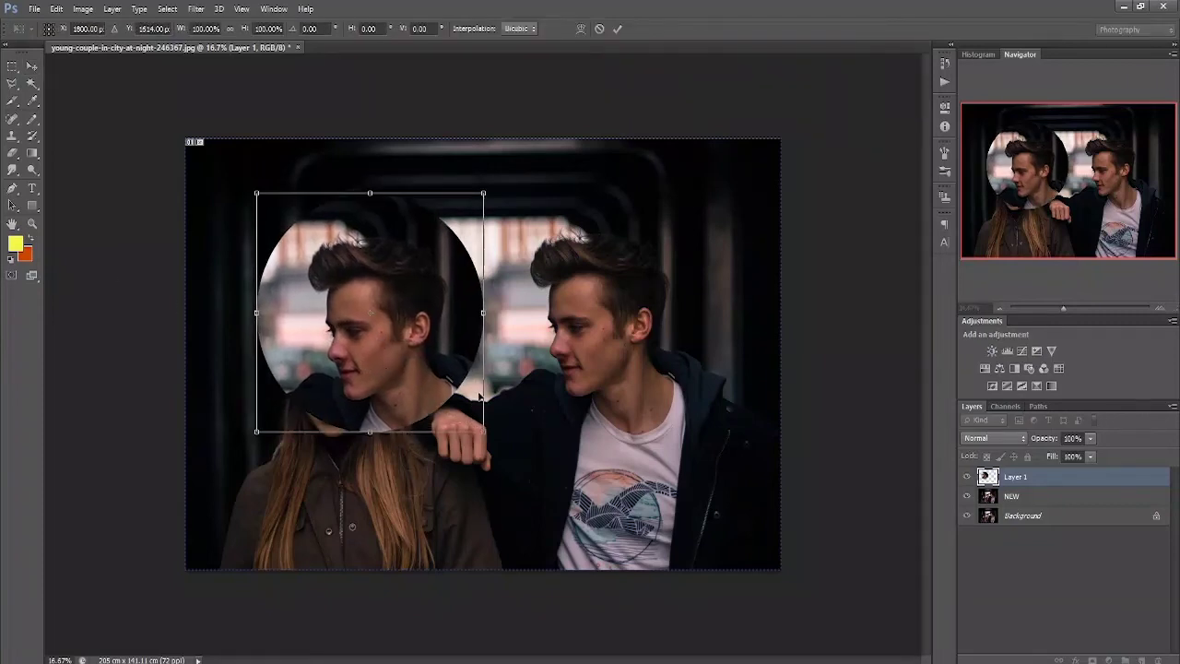
pyautogui.moveTo(481, 430); pyautogui.dragTo(583, 534)
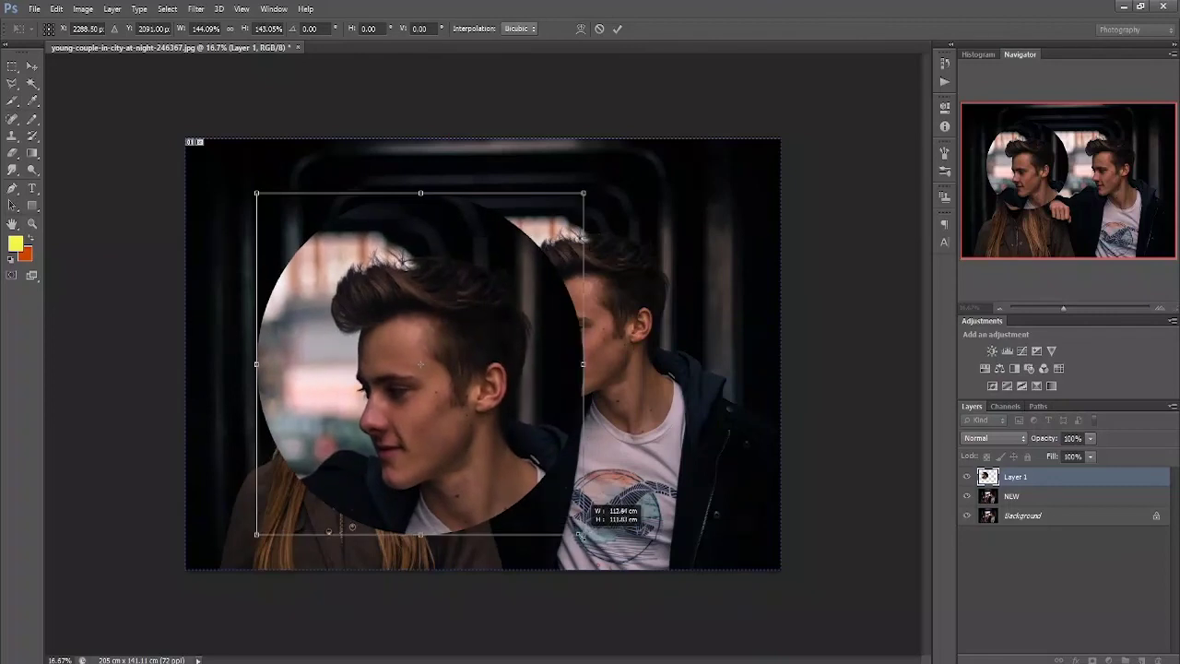
pyautogui.press('Return')
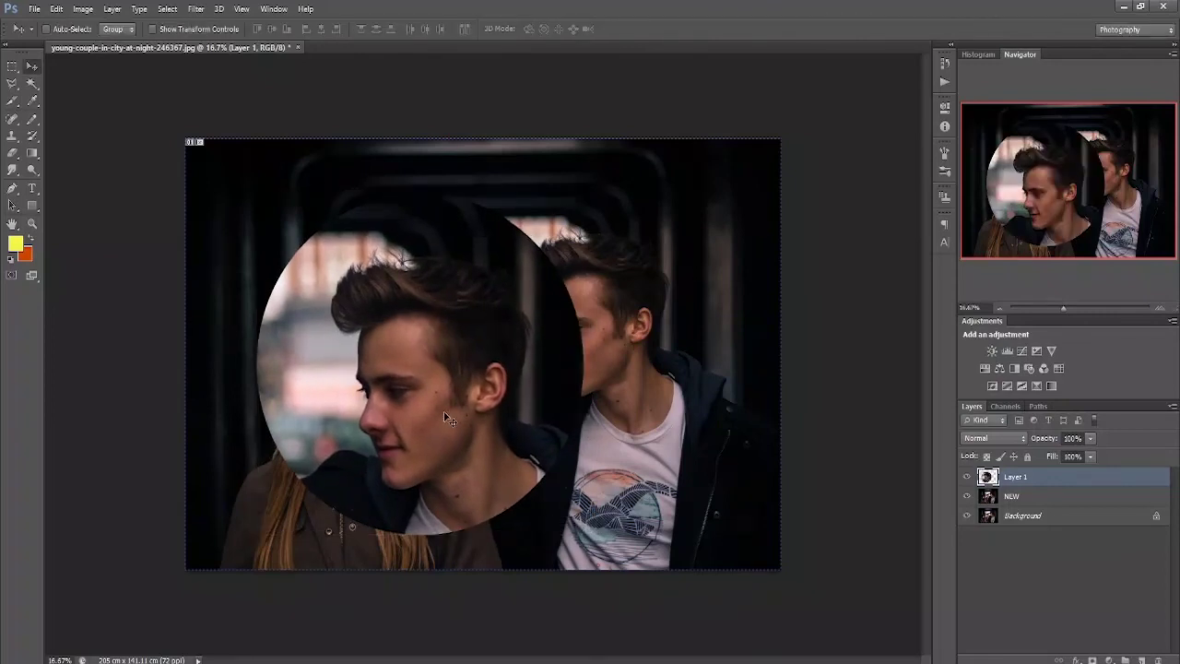
# Delete the cloned face layer and the extra empty Layer 1, leaving NEW and Background
pyautogui.press('Delete')
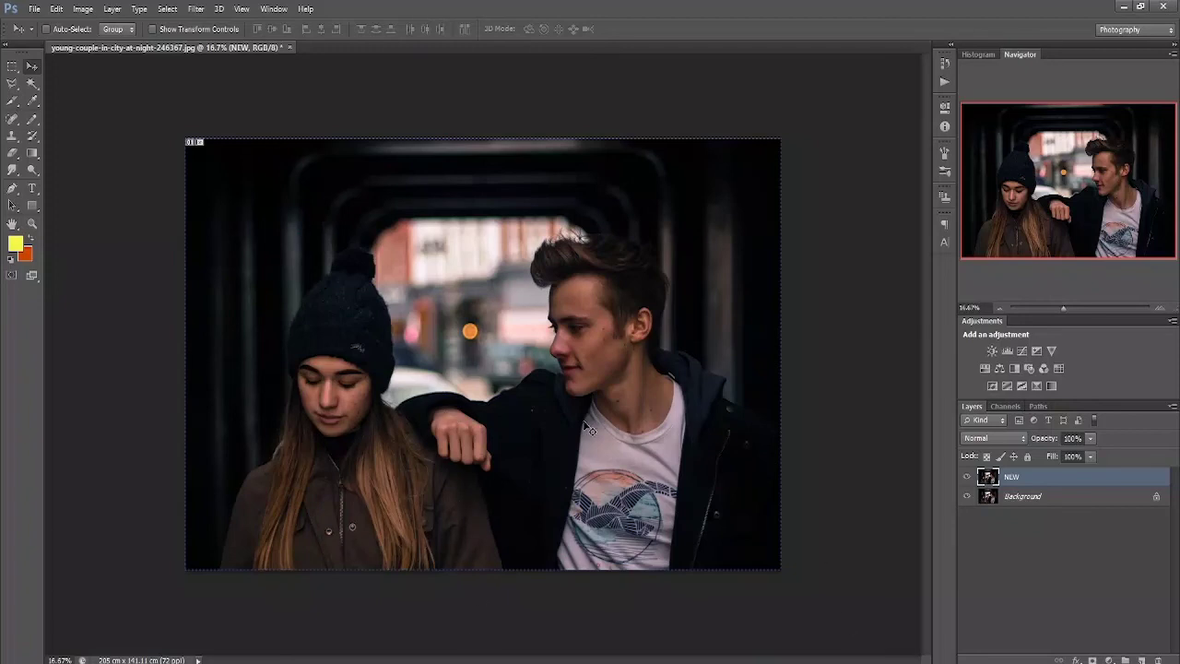
pyautogui.hotkey('ctrl', 'shift', 'alt', 'n')
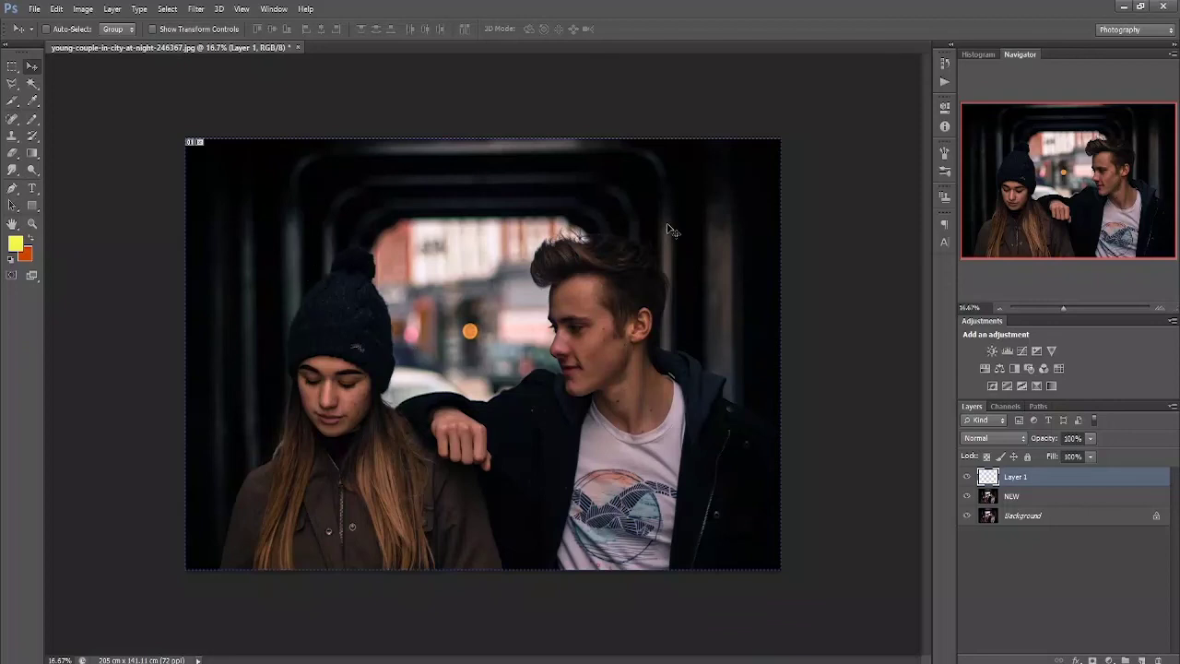
pyautogui.hotkey('ctrl', 'e')
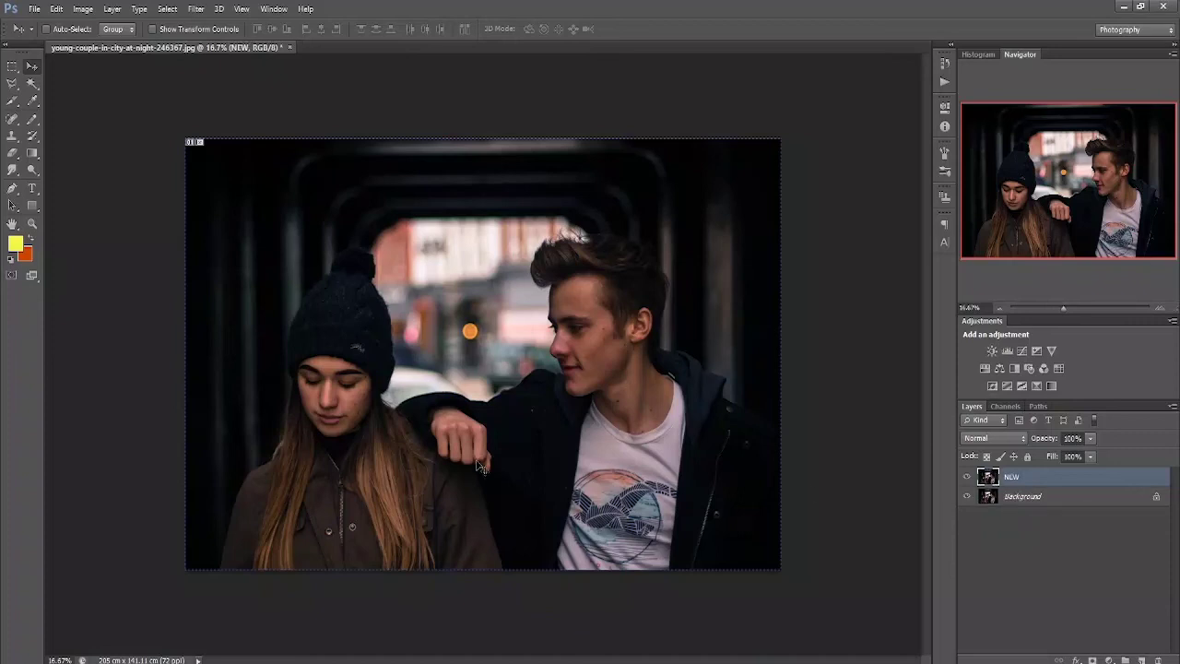
pyautogui.click(17, 138)
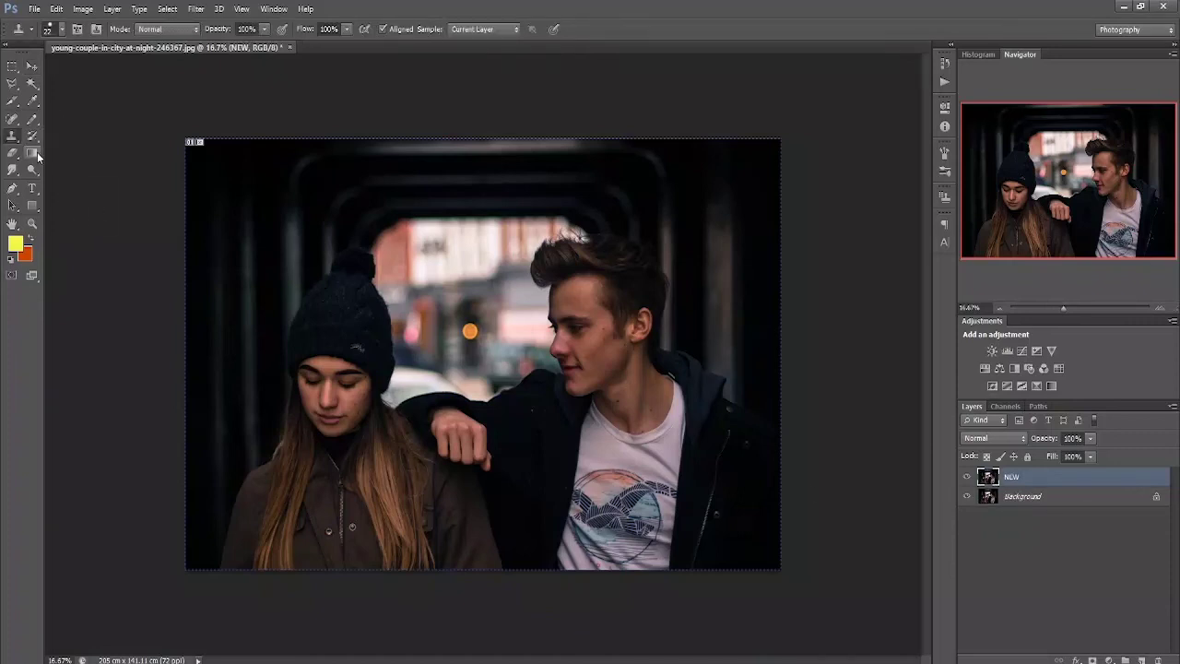
pyautogui.click(34, 136)
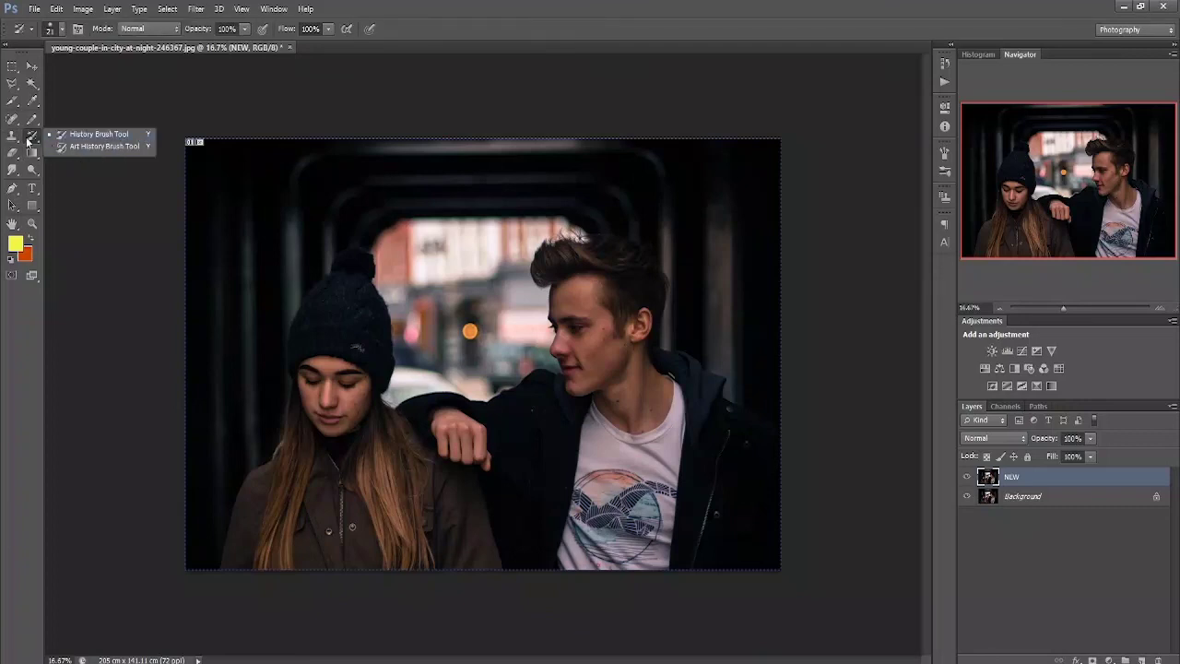
pyautogui.click(12, 153)
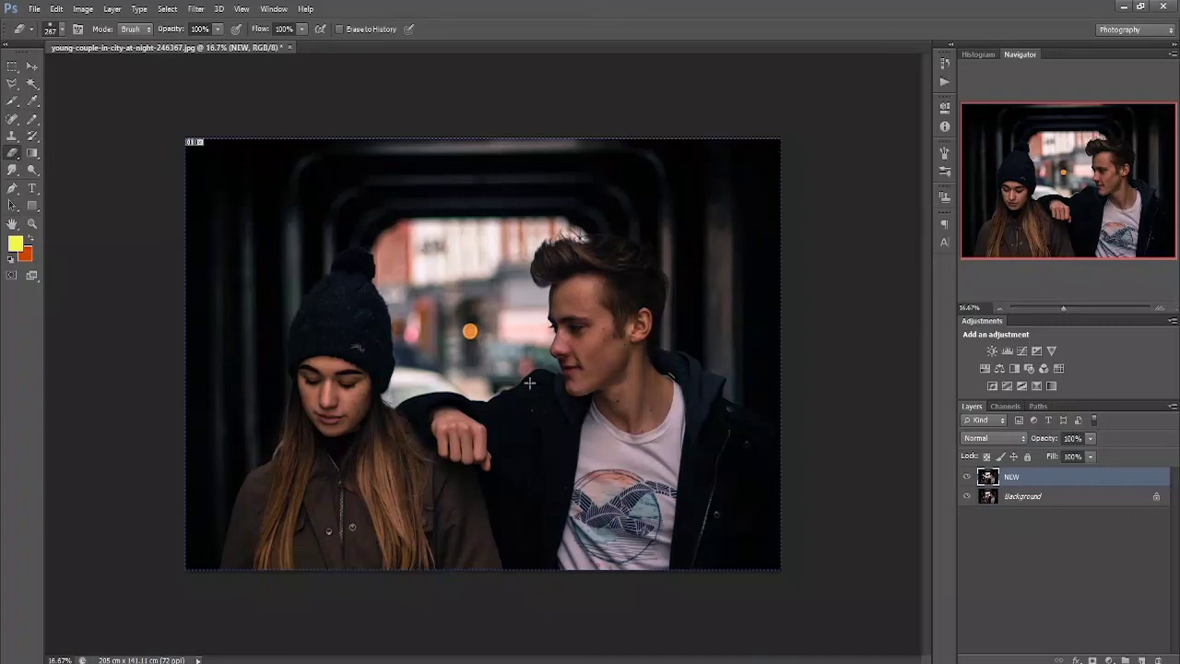
pyautogui.moveTo(304, 299); pyautogui.dragTo(581, 394)
pyautogui.click(966, 498)
pyautogui.click(966, 476)
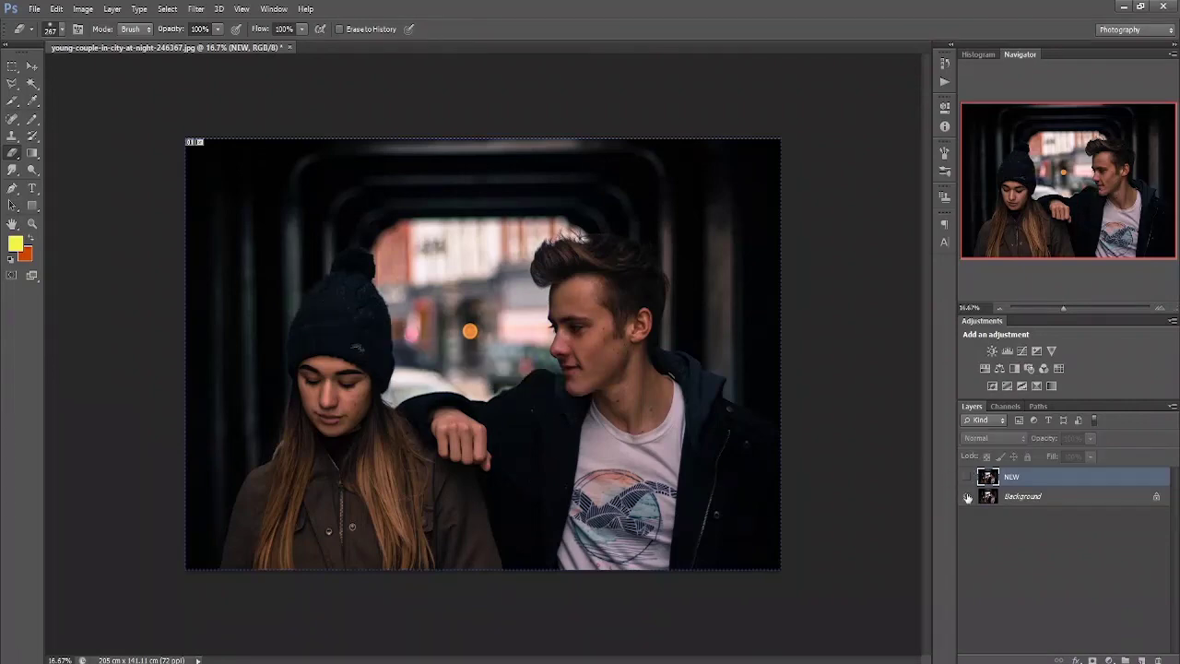
pyautogui.click(967, 497)
pyautogui.click(968, 497)
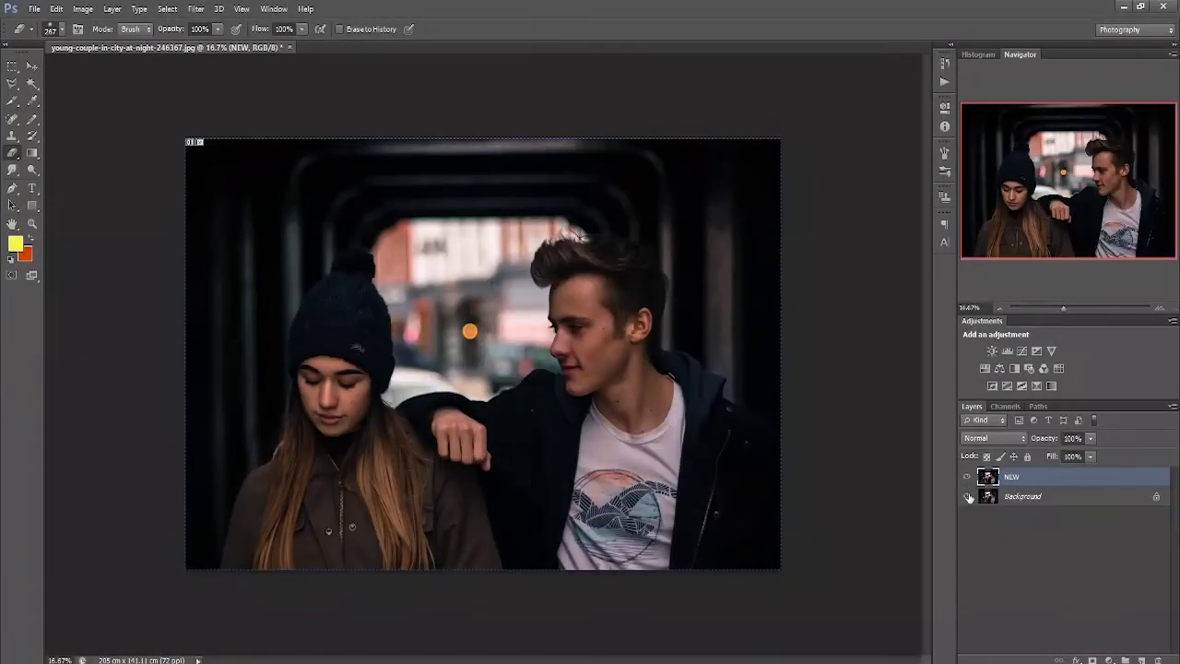
pyautogui.click(970, 496)
pyautogui.moveTo(313, 195); pyautogui.dragTo(844, 334)
pyautogui.hotkey('ctrl', 'z')
# Add a new layer and paint a test yellow dot on the traffic light with the Brush Tool
pyautogui.click(32, 136)
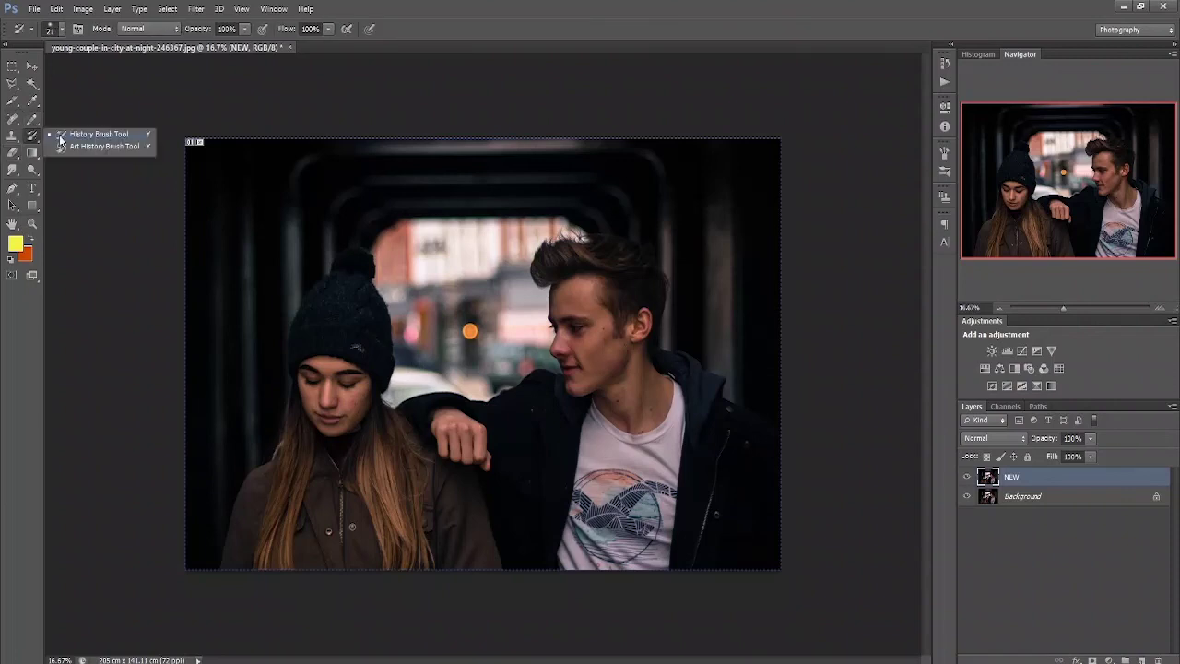
pyautogui.click(32, 118)
pyautogui.rightClick(32, 118)
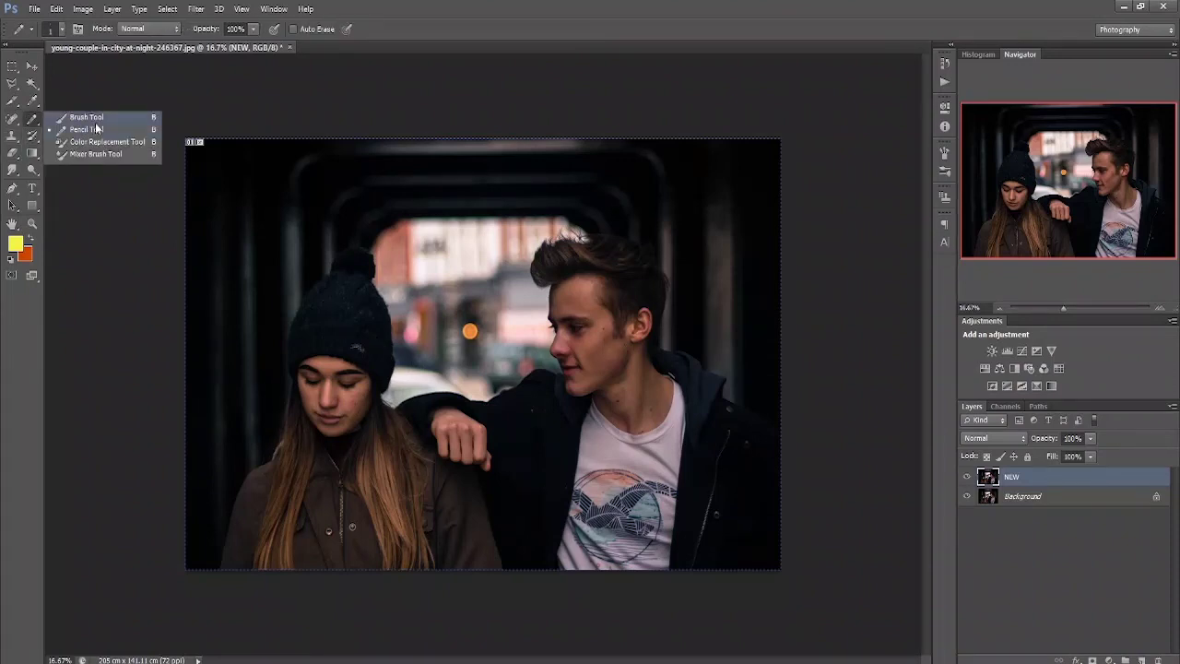
pyautogui.click(103, 123)
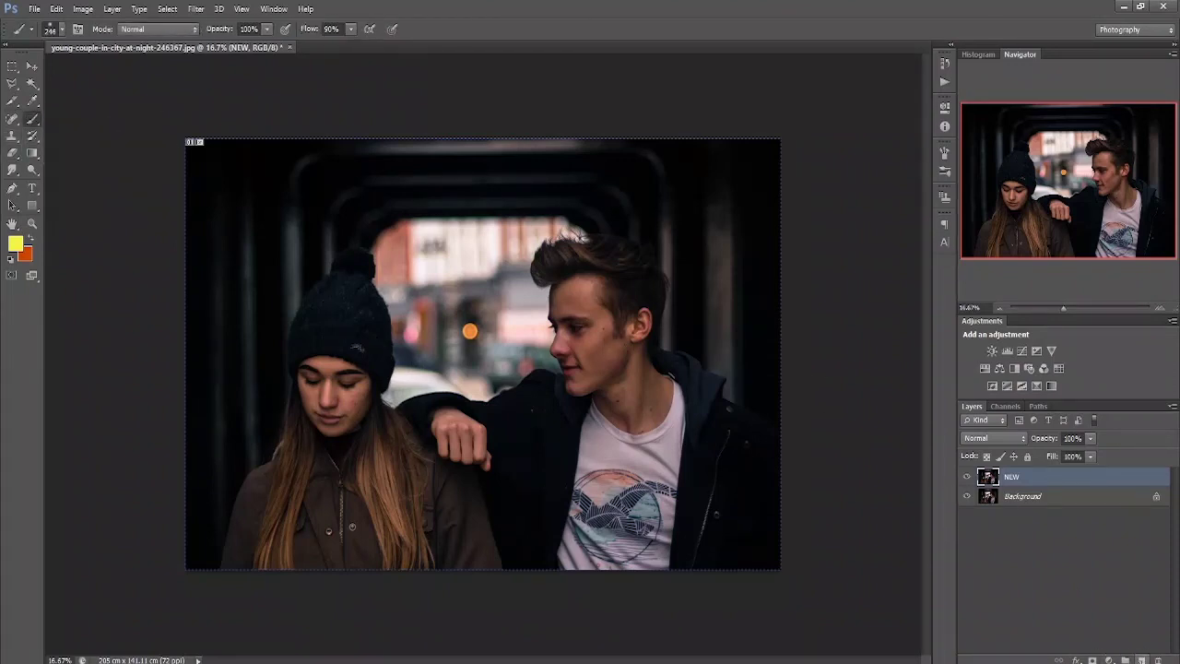
pyautogui.click(1142, 661)
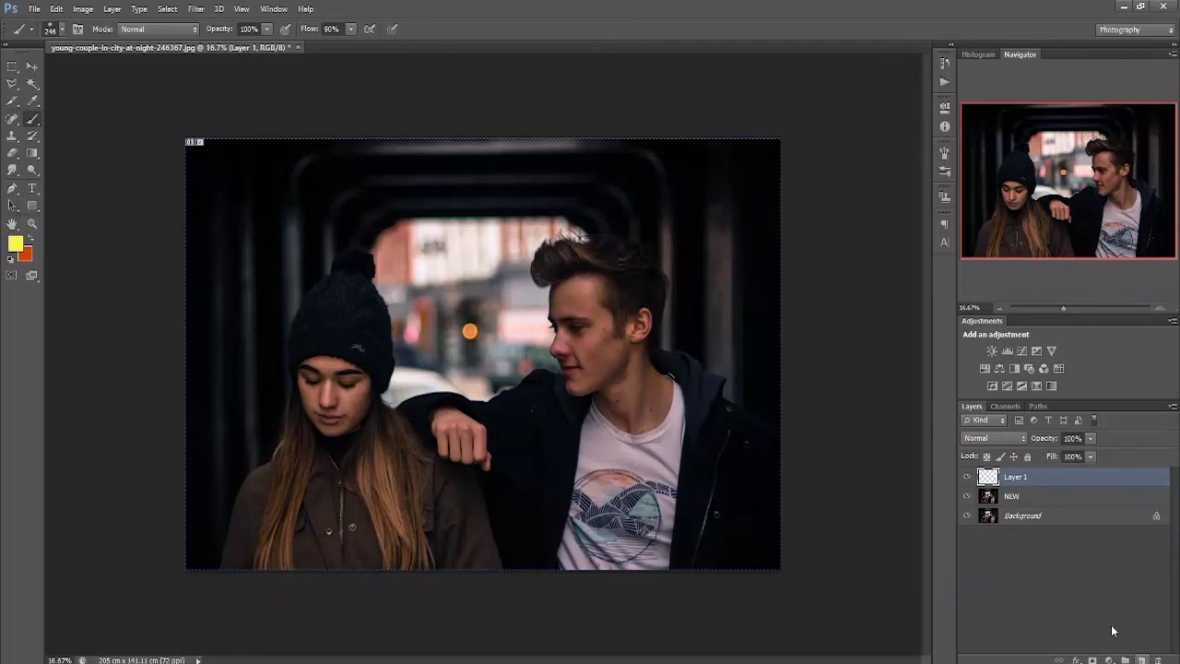
pyautogui.click(480, 287)
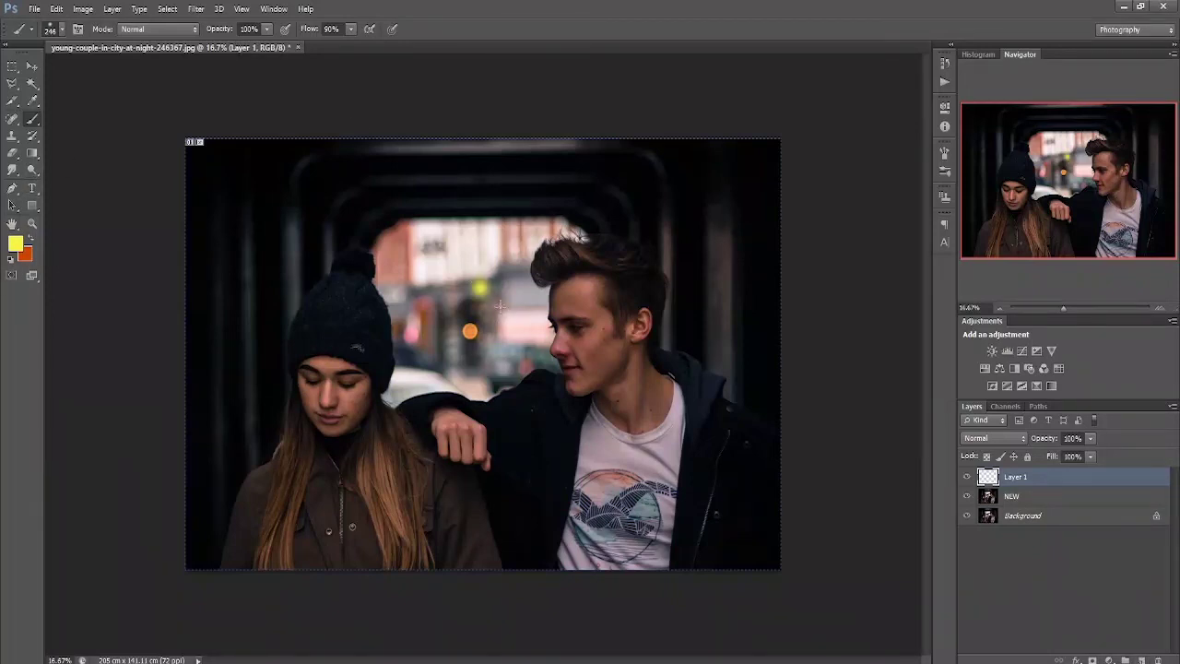
# Erase the yellow dot, delete the test layer, and select the Gradient Tool
pyautogui.click(12, 153)
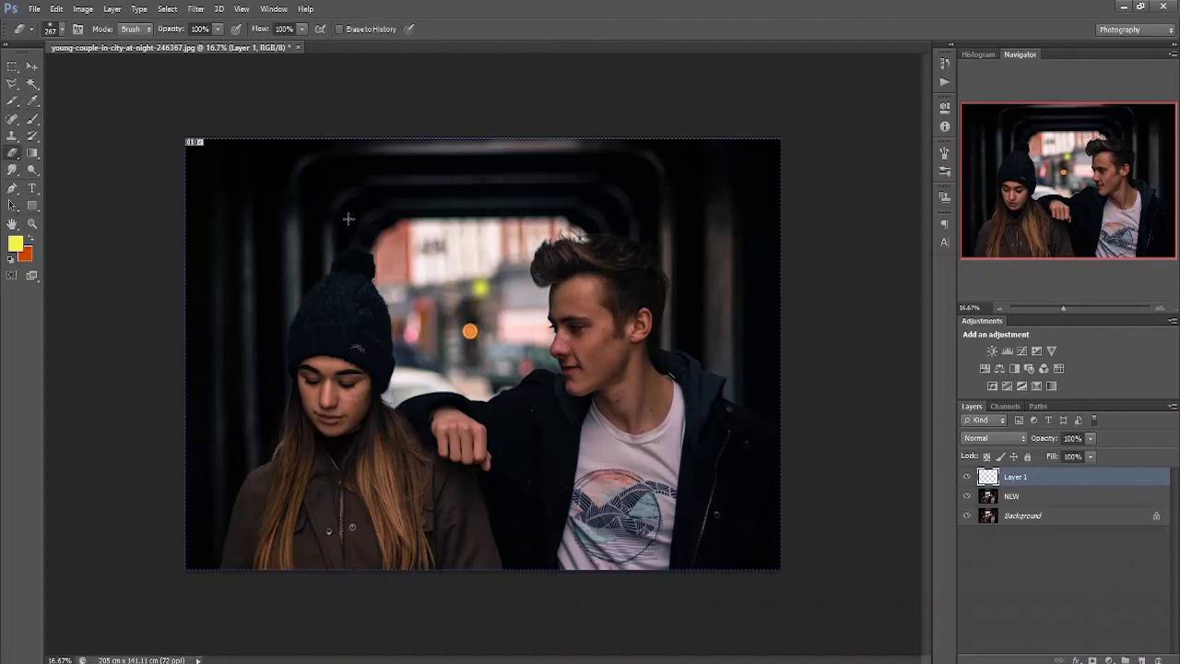
pyautogui.moveTo(497, 299); pyautogui.dragTo(478, 286)
pyautogui.press('Delete')
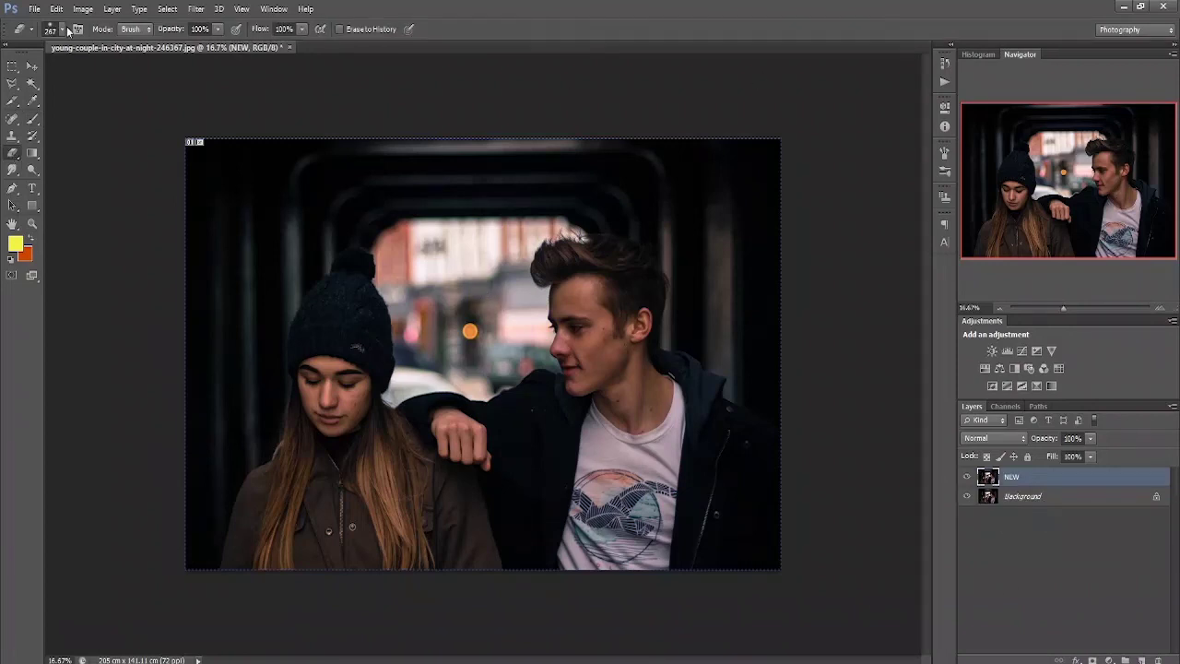
pyautogui.click(29, 152)
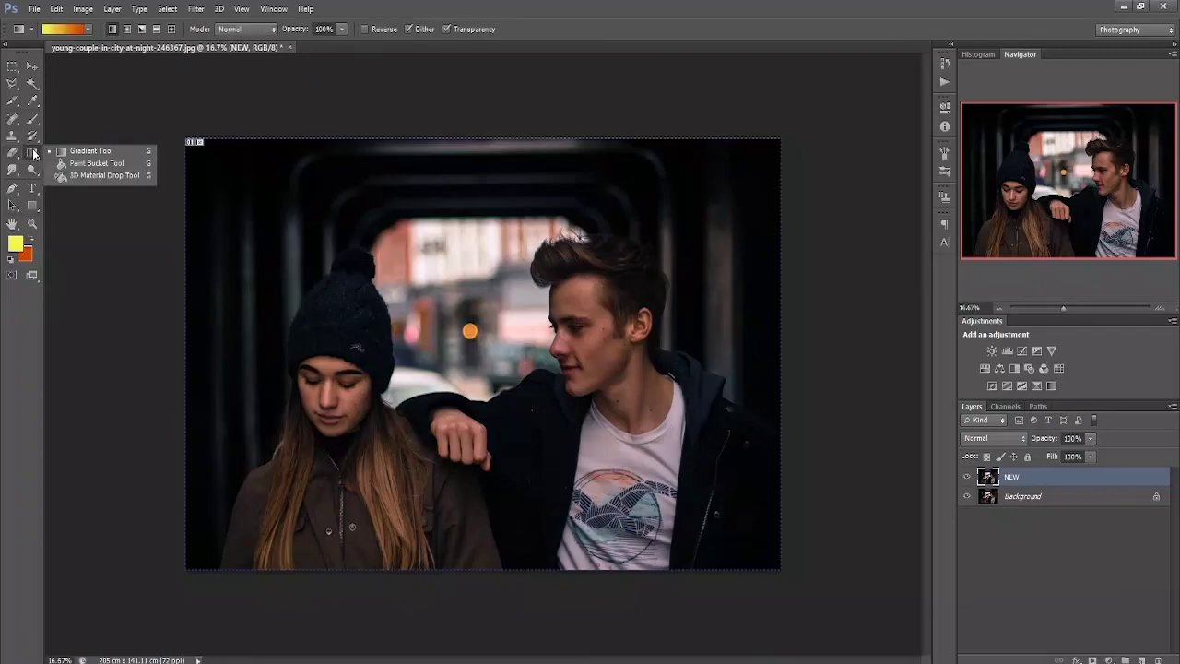